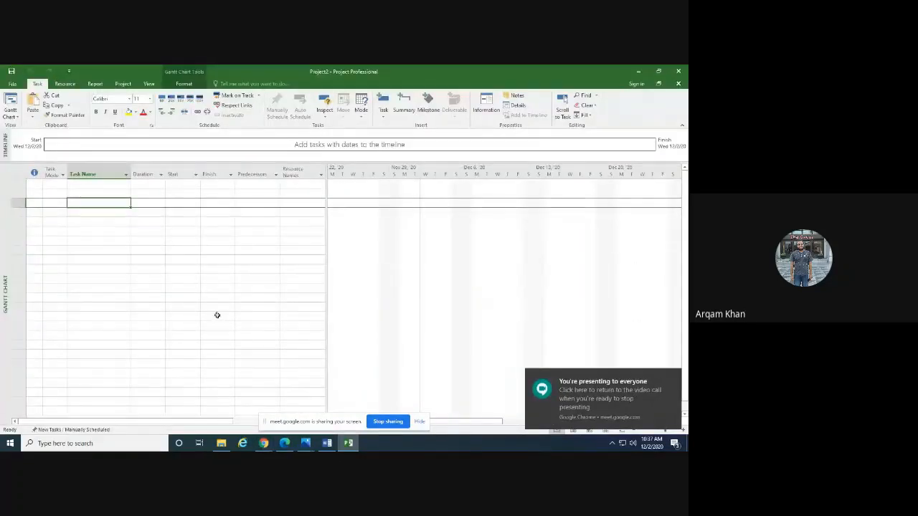
# Widen the Gantt chart area by narrowing the task table so it ends just past the Finish column.
pyautogui.moveTo(327, 206); pyautogui.dragTo(240, 221)
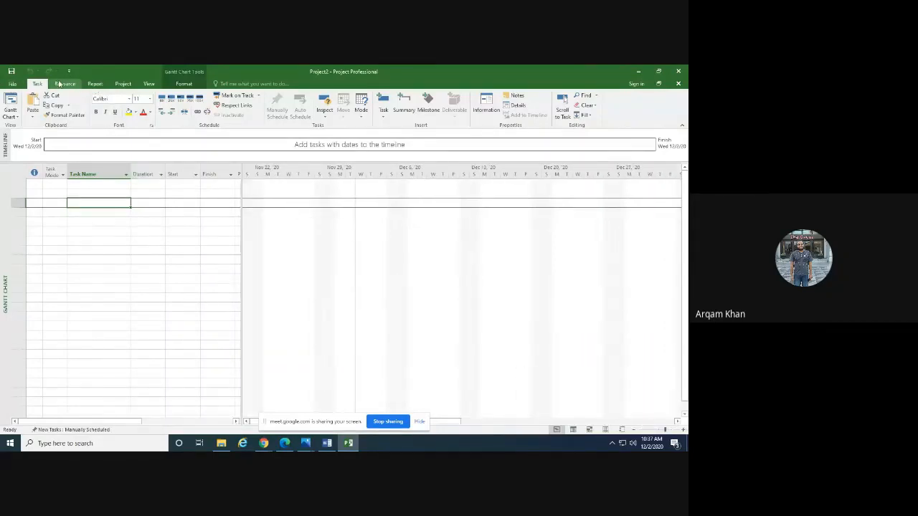
pyautogui.click(124, 86)
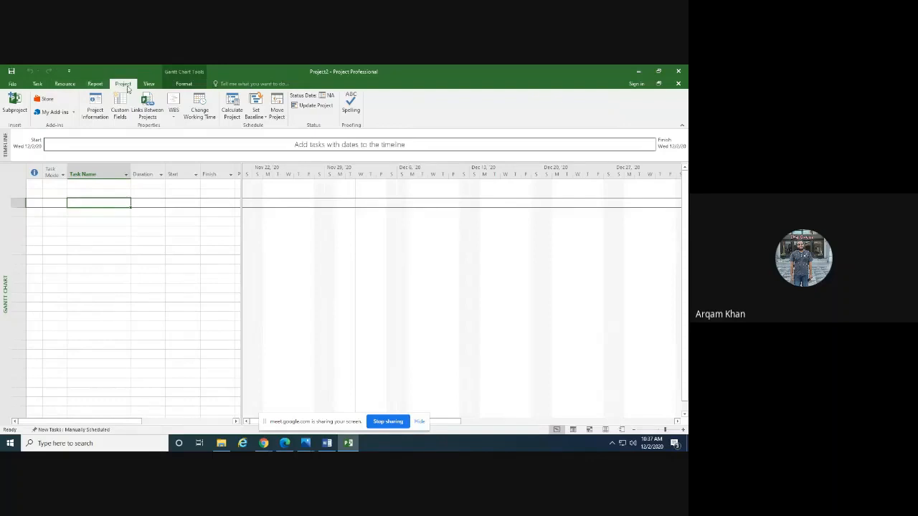
pyautogui.click(39, 85)
pyautogui.click(65, 84)
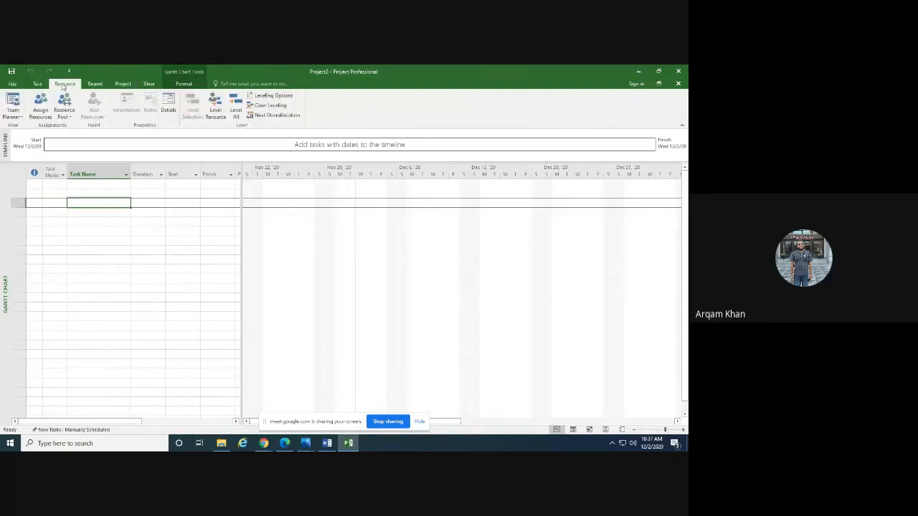
pyautogui.click(94, 84)
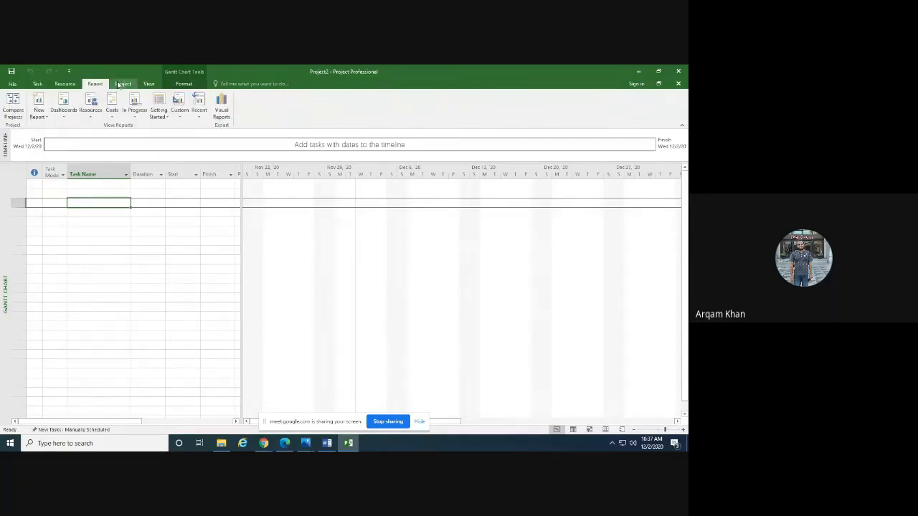
pyautogui.click(122, 84)
pyautogui.click(149, 84)
pyautogui.click(183, 84)
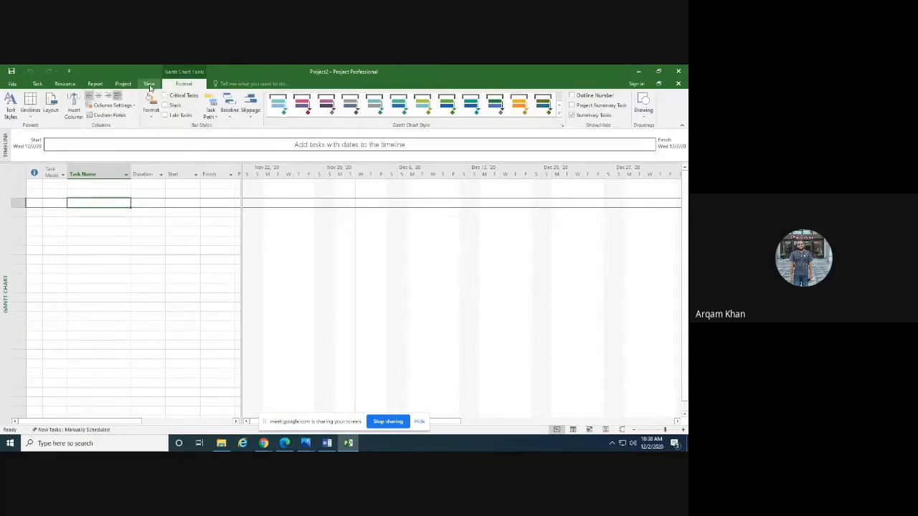
pyautogui.click(150, 85)
# Set the project's start date to Mon 10/26/20 in the project information.
pyautogui.click(122, 84)
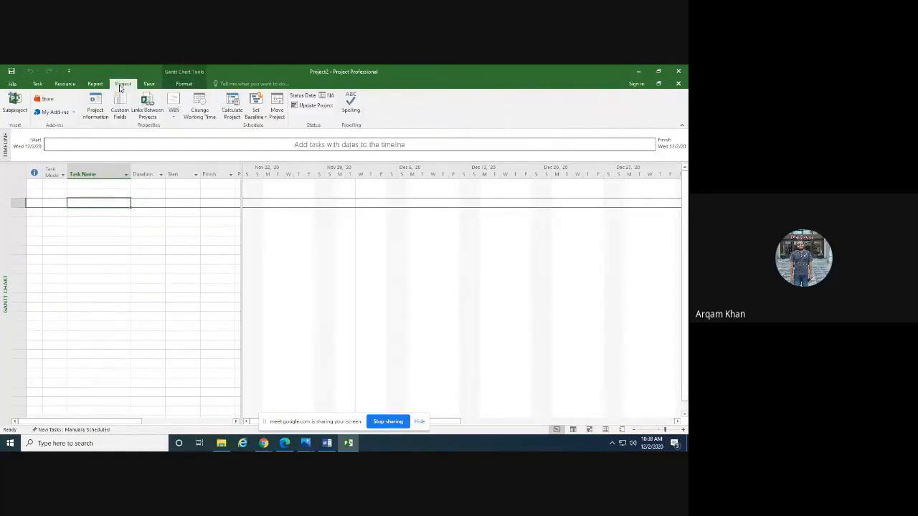
pyautogui.click(93, 115)
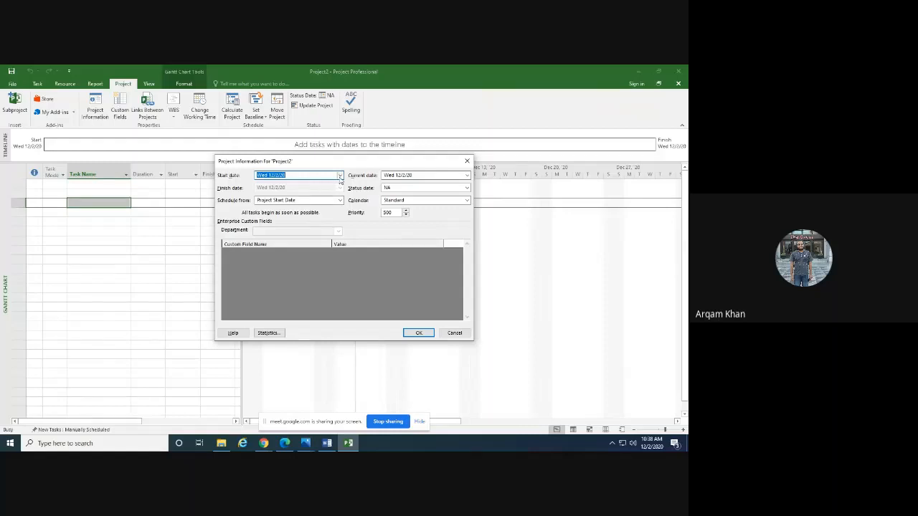
pyautogui.click(340, 175)
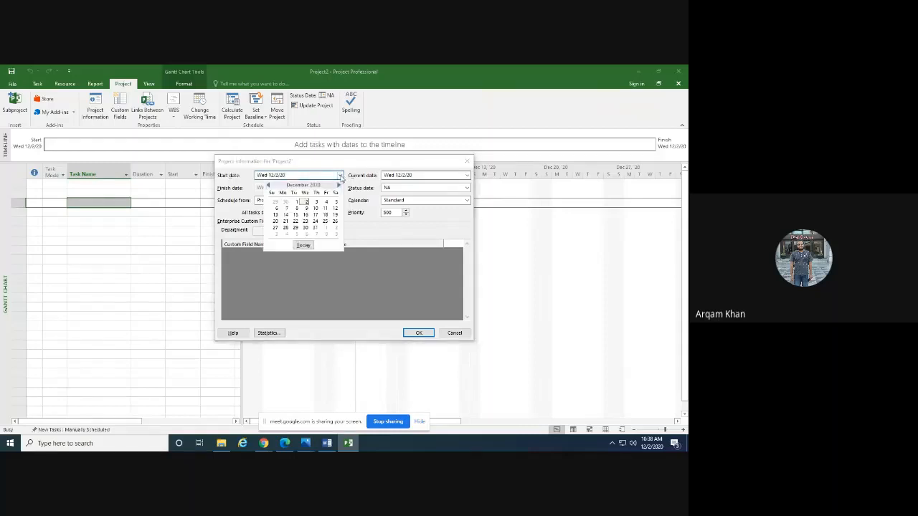
pyautogui.click(268, 185)
pyautogui.click(269, 185)
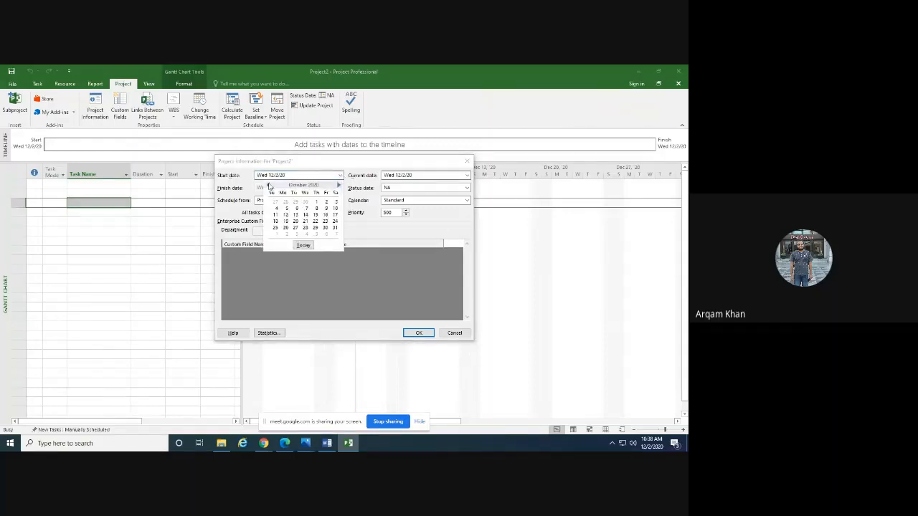
pyautogui.click(286, 228)
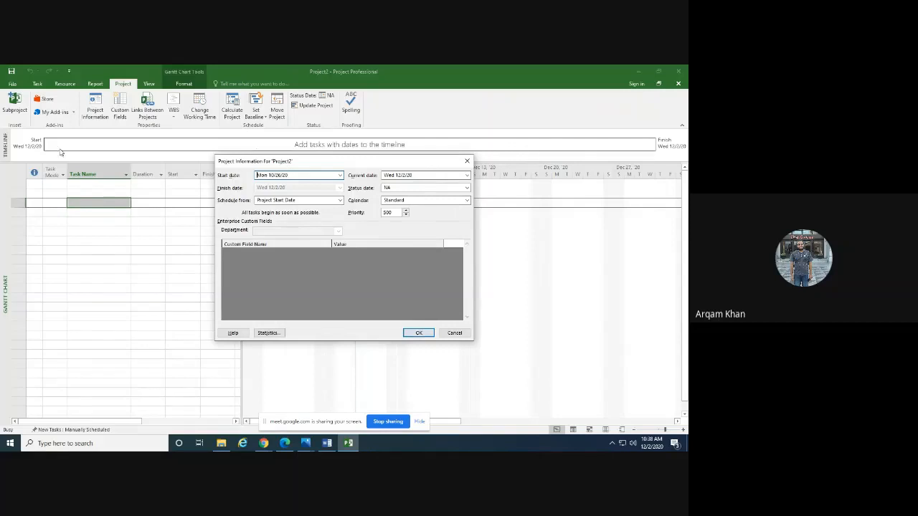
pyautogui.click(419, 334)
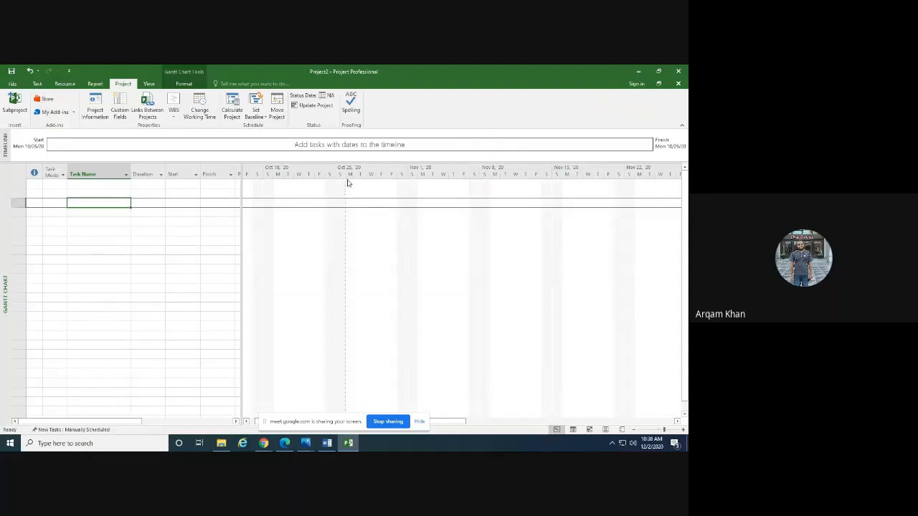
# Arrange the project window and the Google Meet browser window side by side on the screen.
pyautogui.click(88, 193)
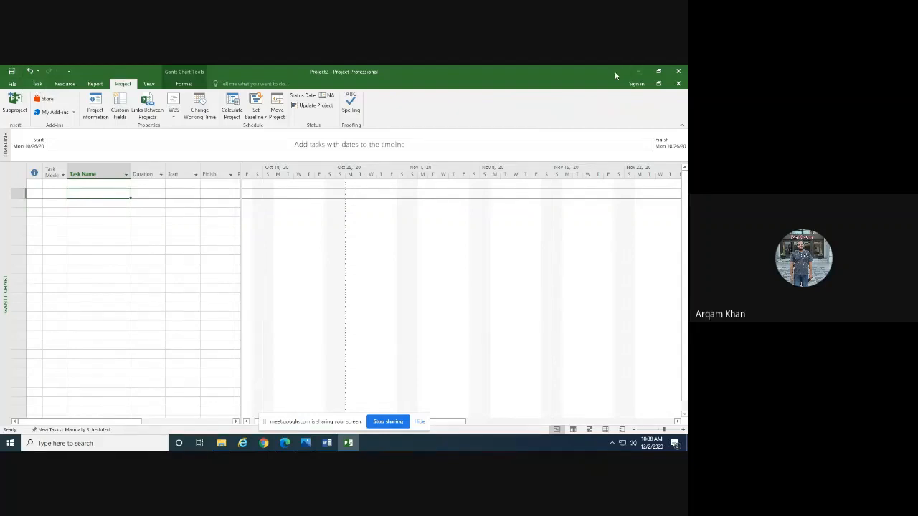
pyautogui.moveTo(615, 73); pyautogui.dragTo(1, 68)
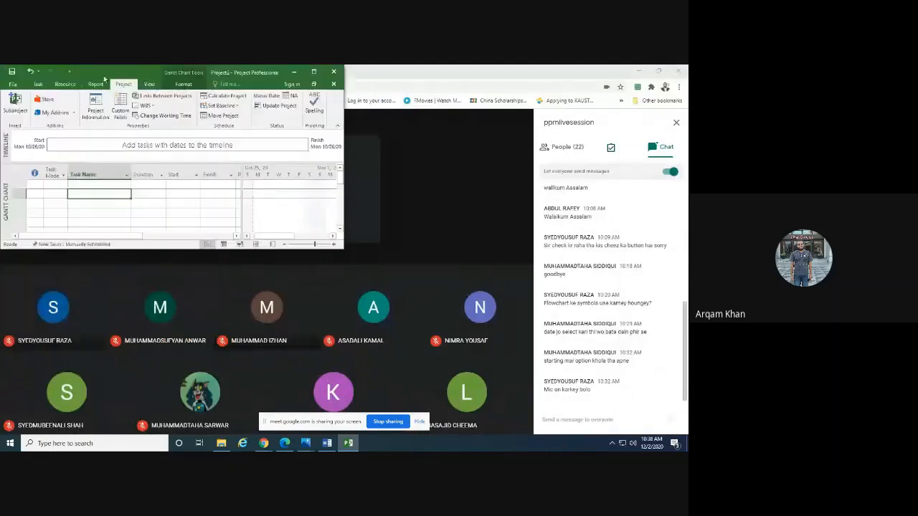
pyautogui.moveTo(135, 71); pyautogui.dragTo(1, 439)
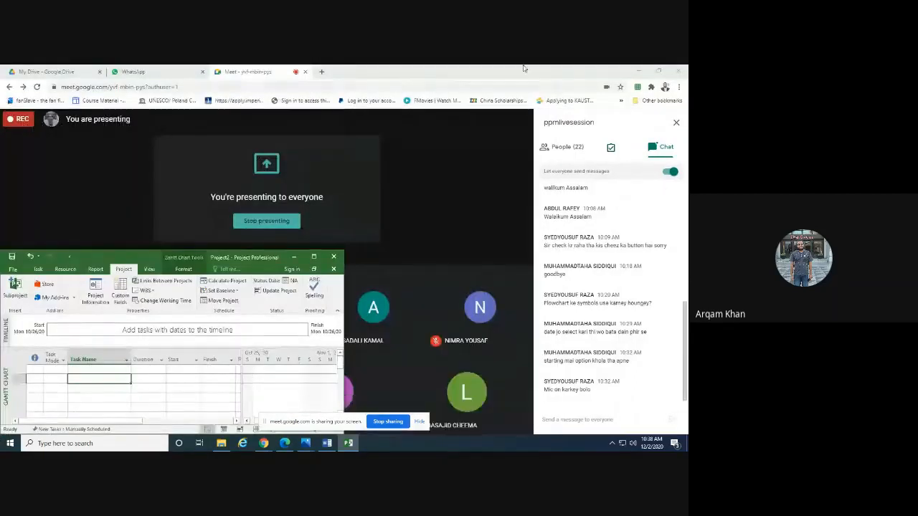
pyautogui.moveTo(257, 264); pyautogui.dragTo(1, 273)
pyautogui.click(432, 173)
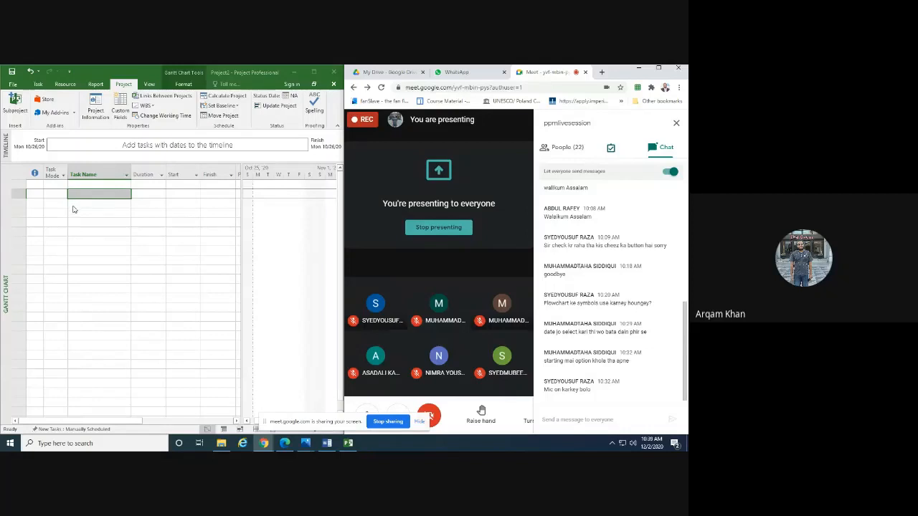
# Set the week to start on Monday in the project's schedule options.
pyautogui.click(14, 87)
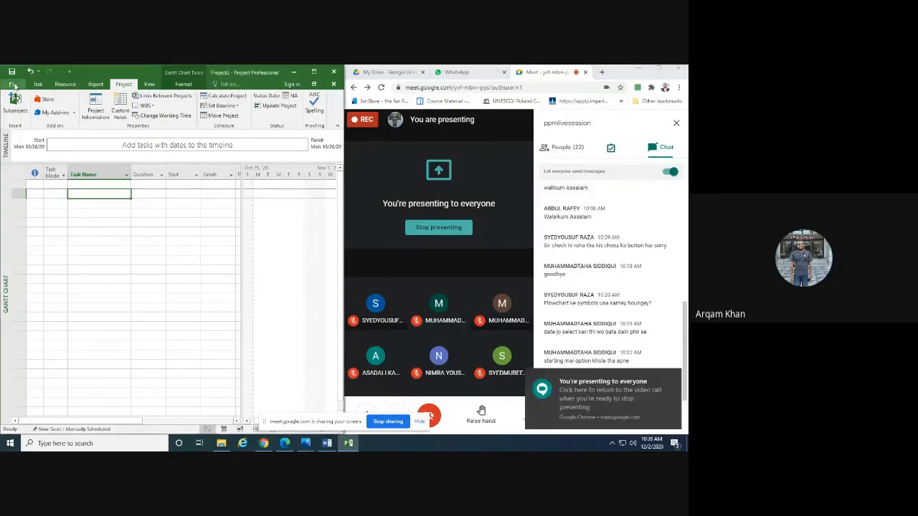
pyautogui.click(13, 86)
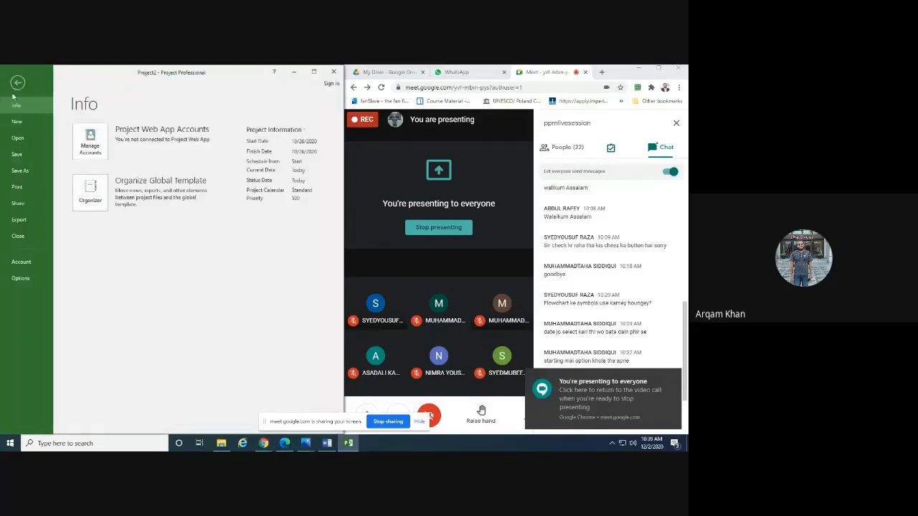
pyautogui.press('Escape')
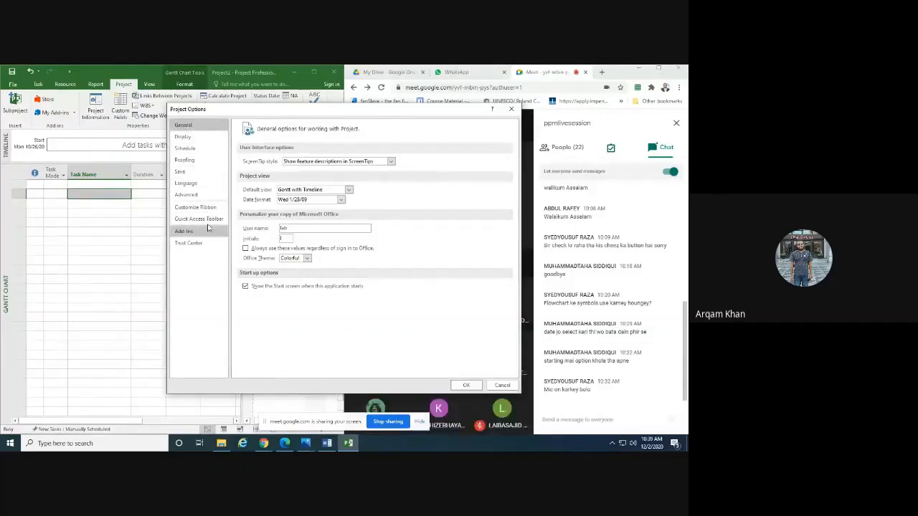
pyautogui.click(186, 149)
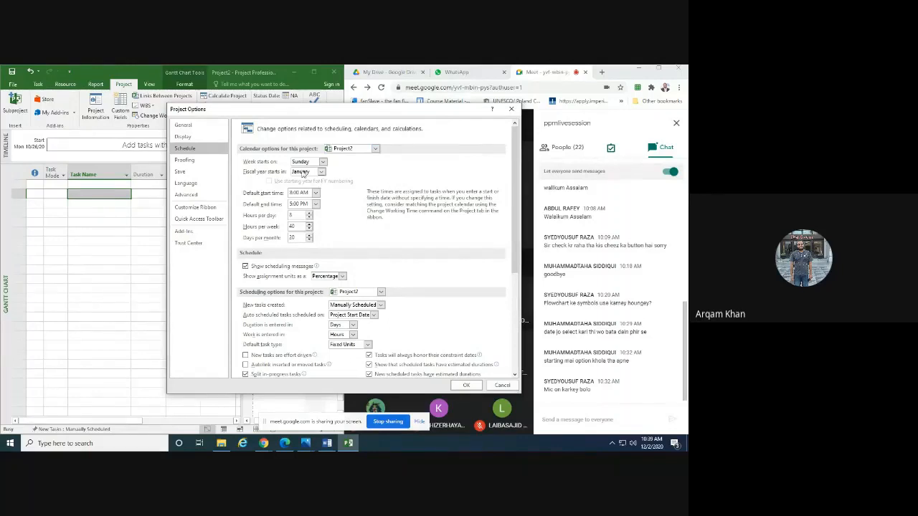
pyautogui.click(323, 162)
pyautogui.click(313, 181)
# Set the fiscal year to start in July in the calendar options.
pyautogui.click(319, 173)
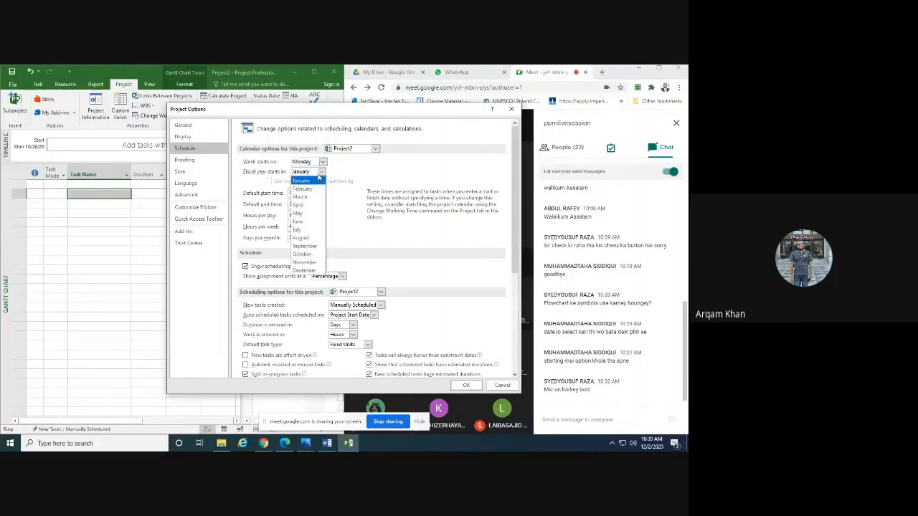
pyautogui.click(319, 179)
pyautogui.click(319, 172)
pyautogui.click(309, 225)
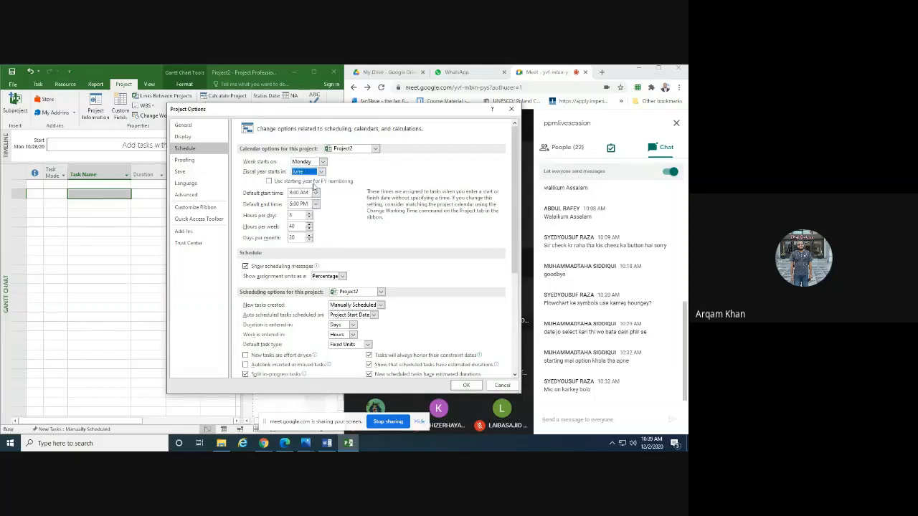
pyautogui.click(320, 172)
pyautogui.click(298, 229)
# Set the default working times to start at 8:30 AM and end at 4:30 PM.
pyautogui.click(315, 193)
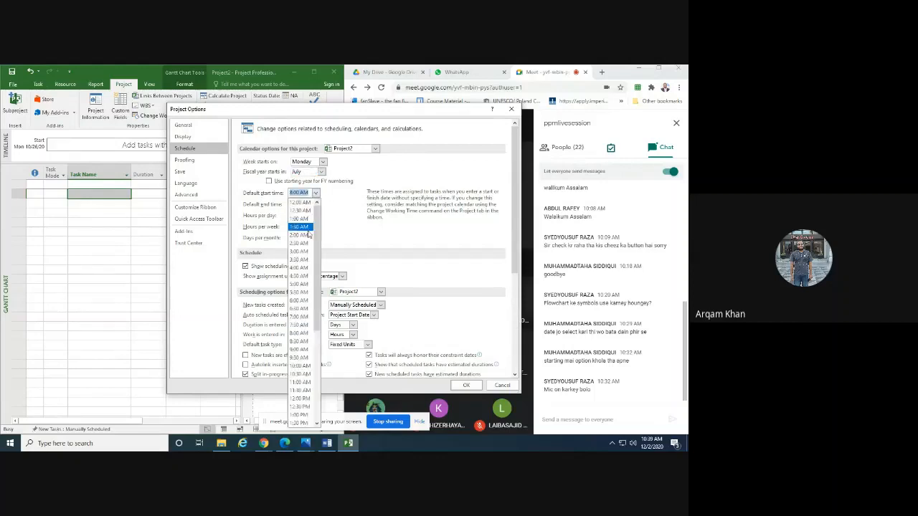
pyautogui.click(298, 332)
pyautogui.click(316, 205)
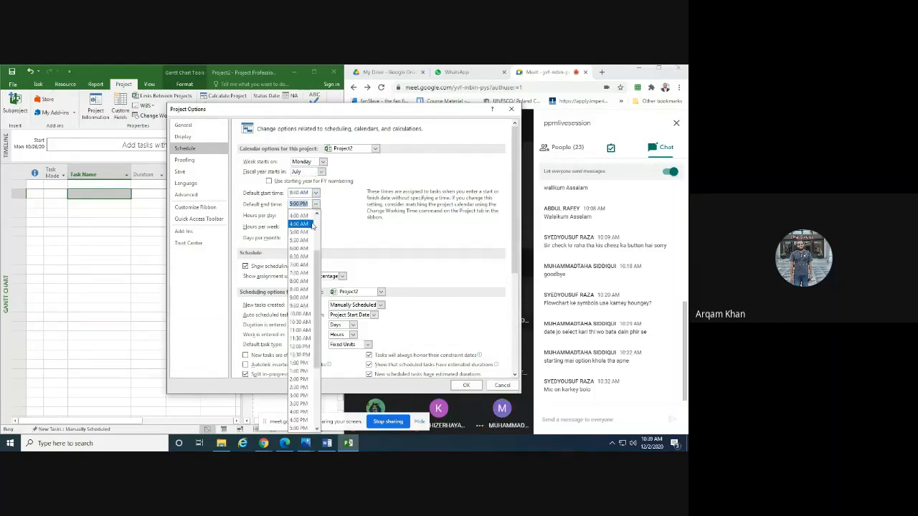
pyautogui.click(301, 225)
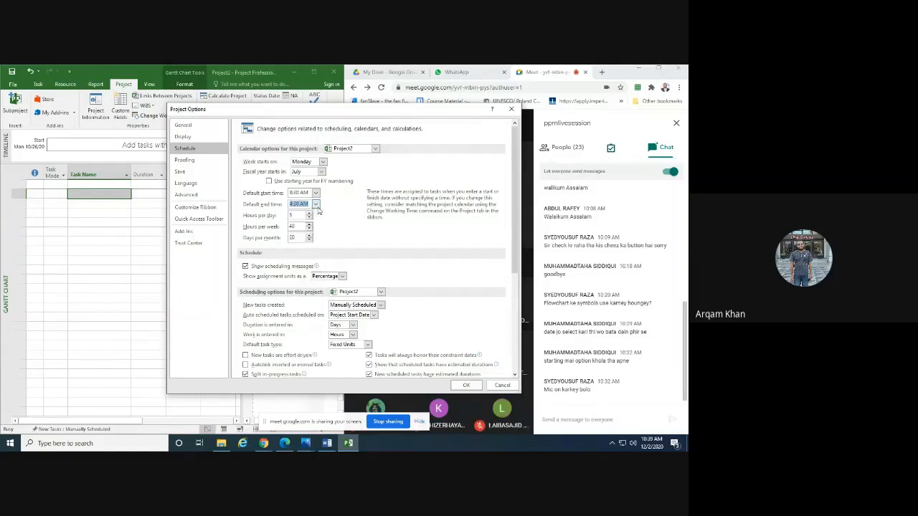
pyautogui.click(315, 205)
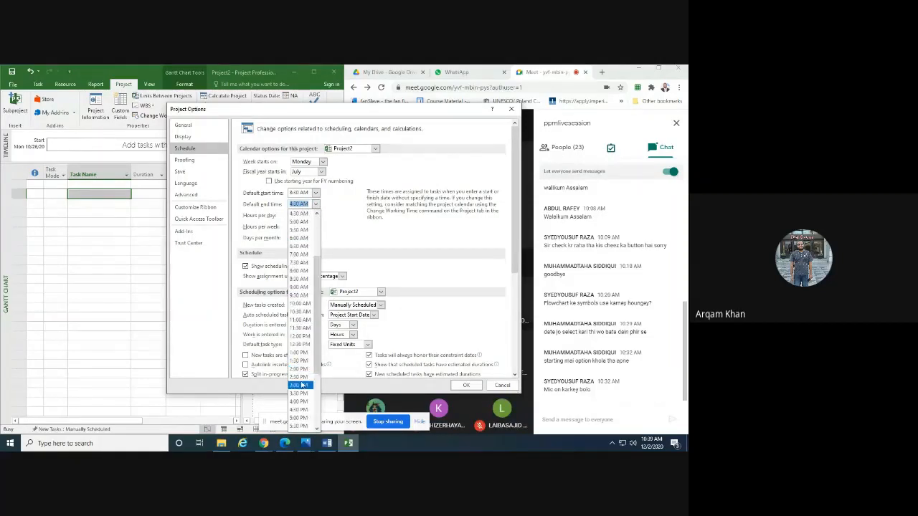
pyautogui.click(299, 409)
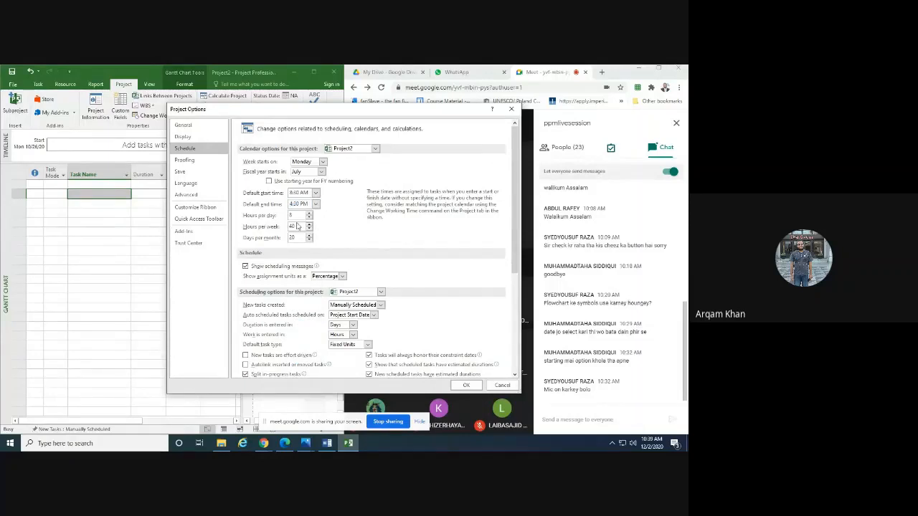
# Apply the scheduling options to All New Projects and have new tasks created as Auto Scheduled.
pyautogui.click(296, 215)
pyautogui.scroll(-2, 299, 240)
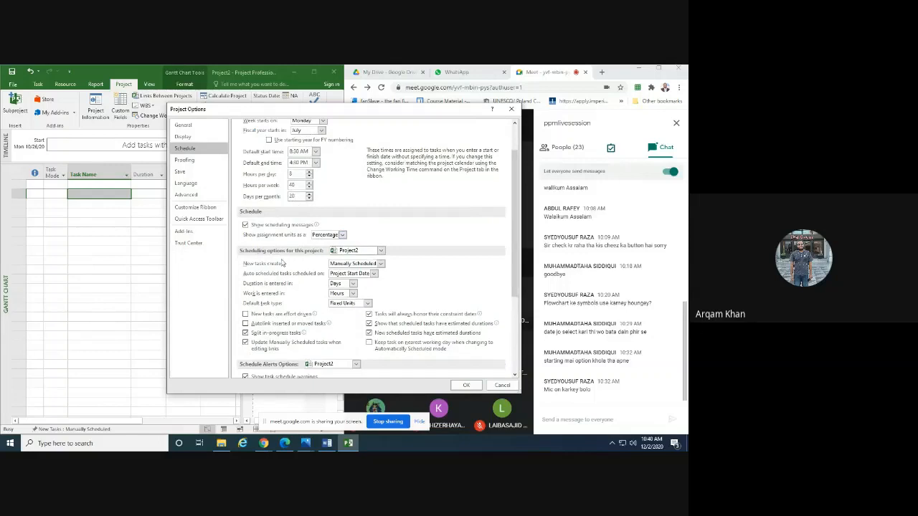
pyautogui.click(355, 252)
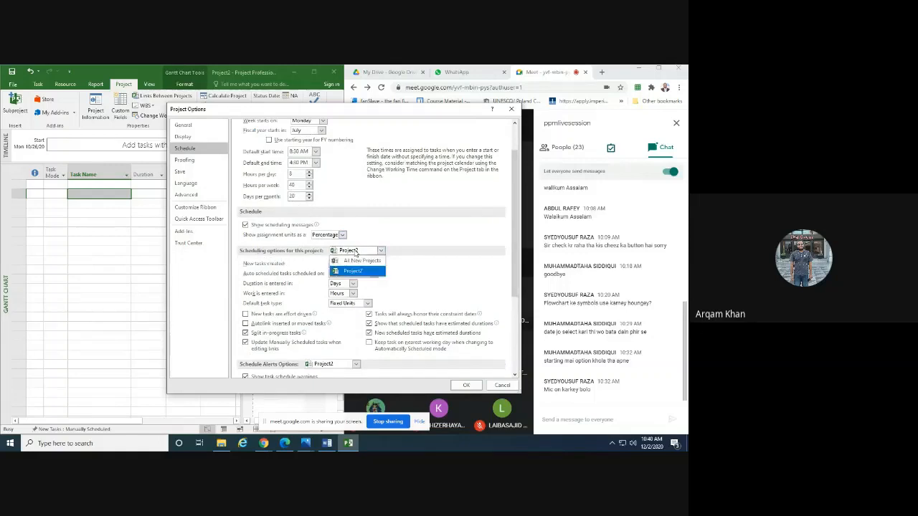
pyautogui.click(356, 261)
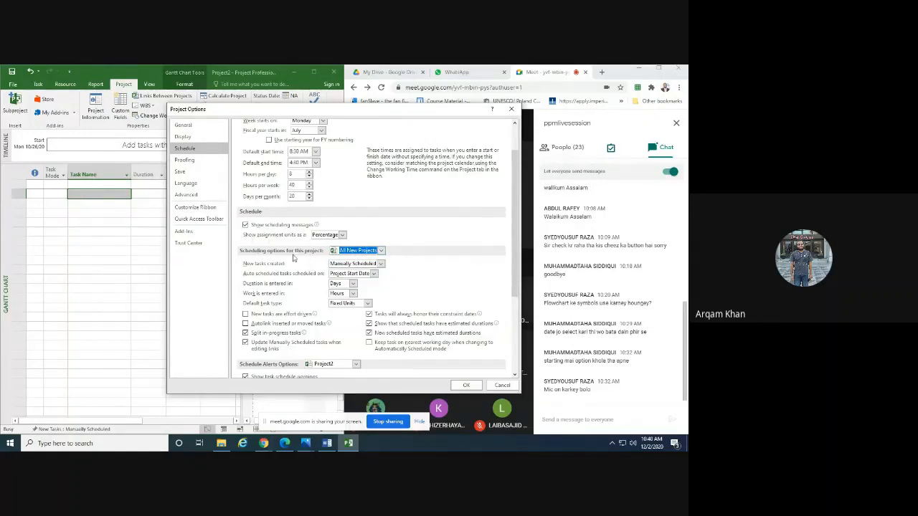
pyautogui.click(347, 265)
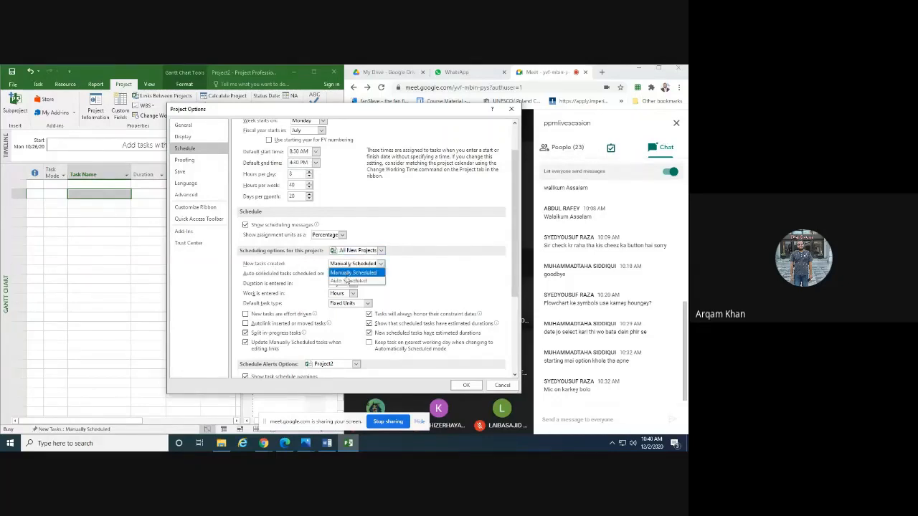
pyautogui.click(345, 282)
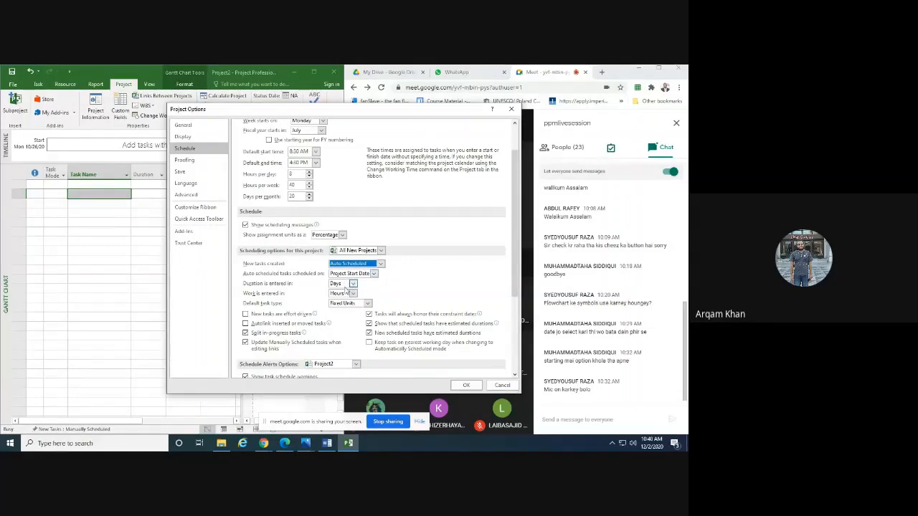
# Choose Days as the unit for entering durations and apply the project options.
pyautogui.click(344, 286)
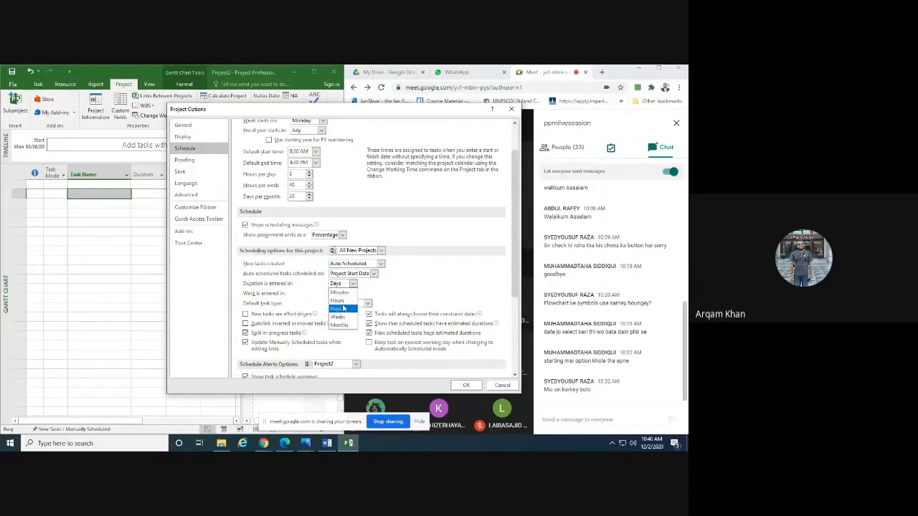
pyautogui.click(339, 309)
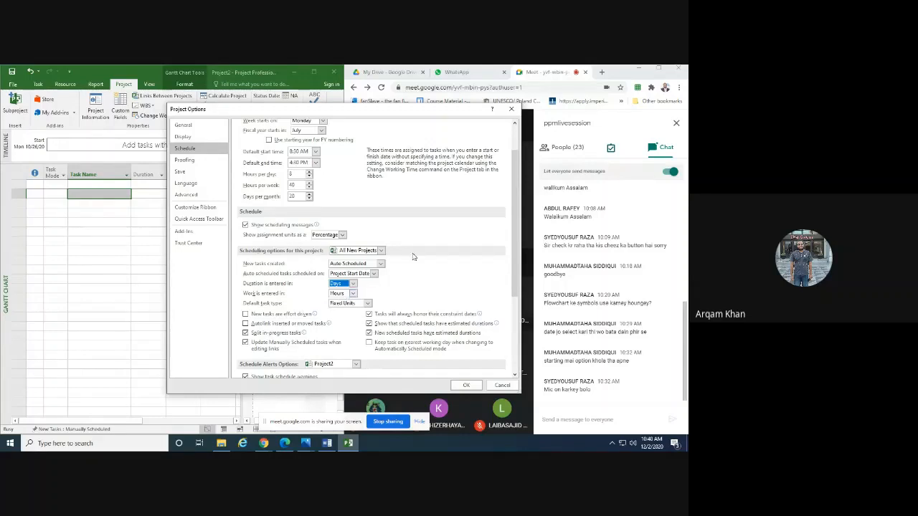
pyautogui.scroll(-5, 414, 257)
pyautogui.click(466, 385)
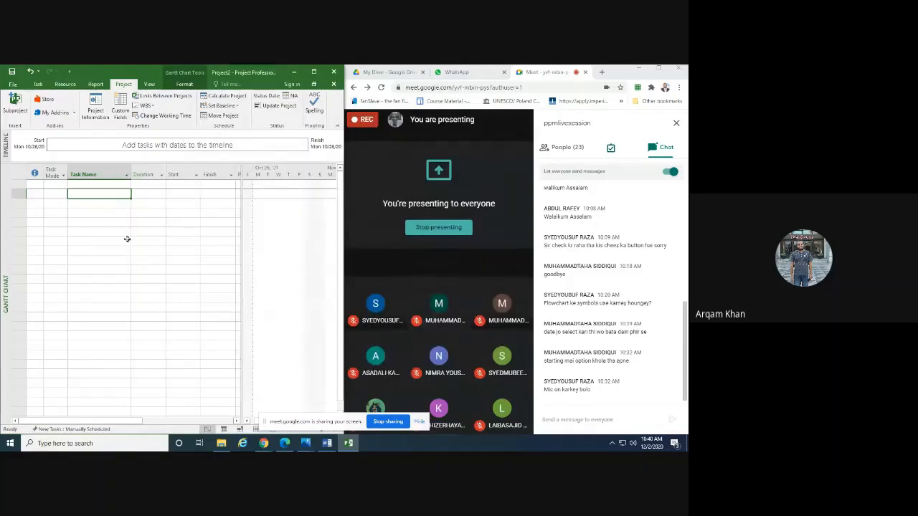
pyautogui.click(101, 197)
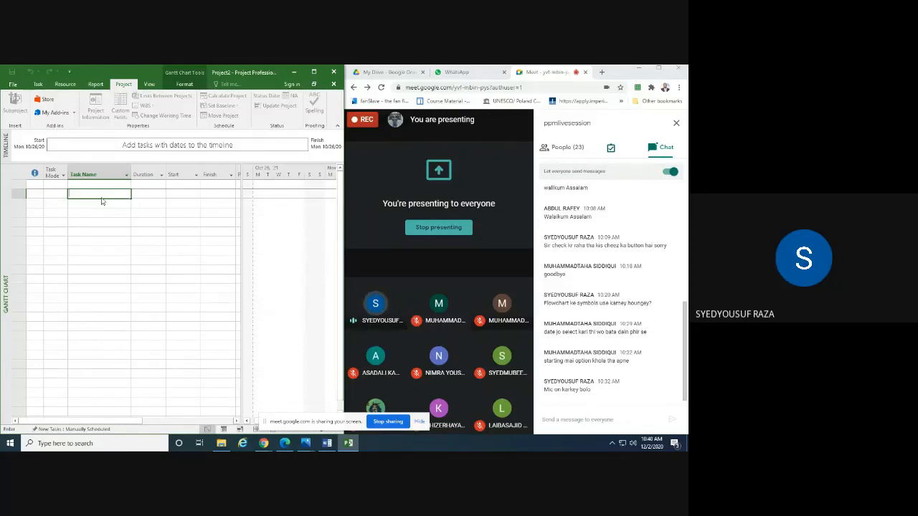
pyautogui.click(101, 196)
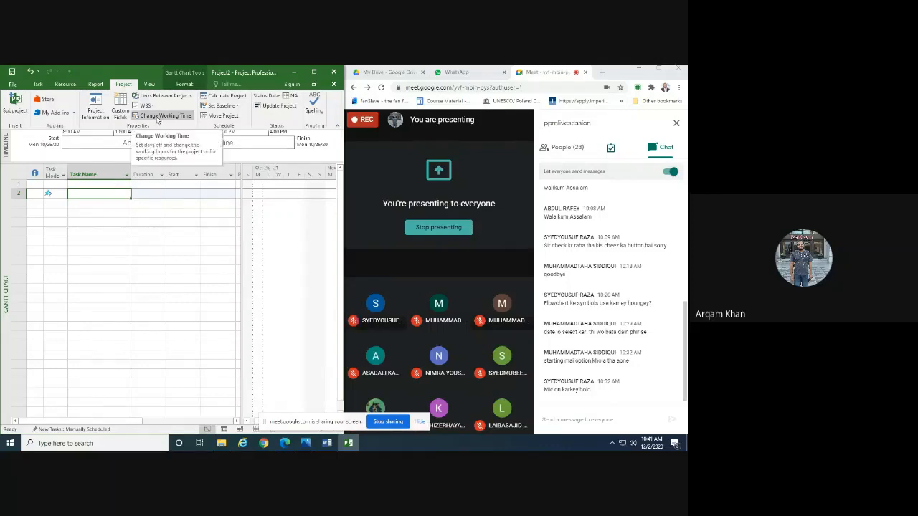
# Add an exception named Christmas on December 25, 2020 to the Standard project calendar.
pyautogui.click(158, 117)
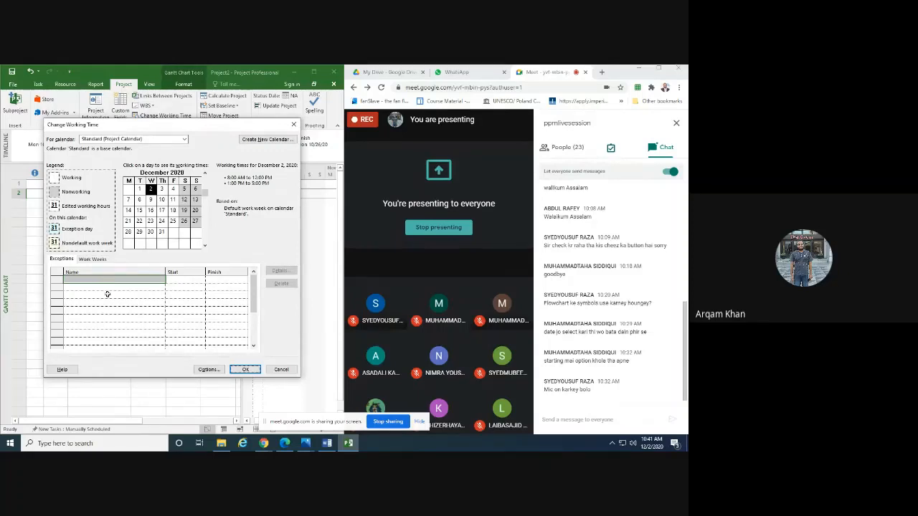
pyautogui.click(162, 189)
pyautogui.click(173, 221)
pyautogui.click(84, 281)
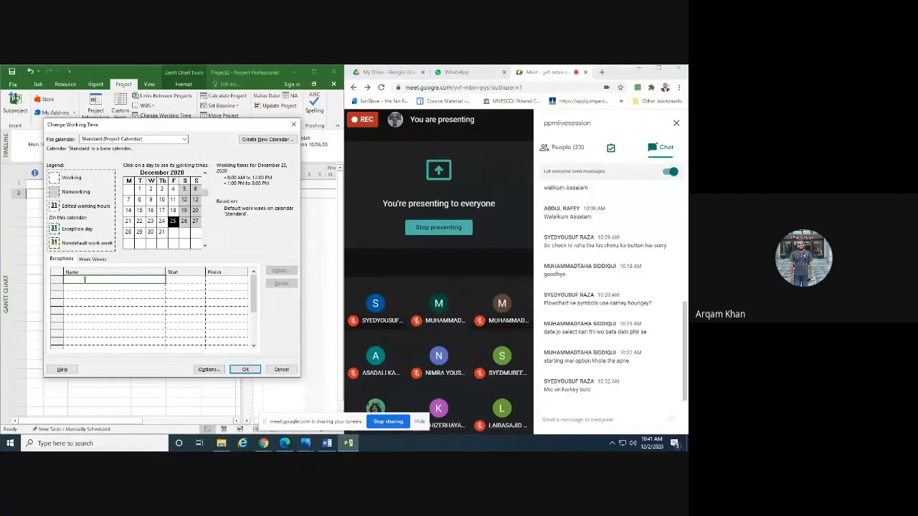
pyautogui.write('Christmas')
pyautogui.click(180, 284)
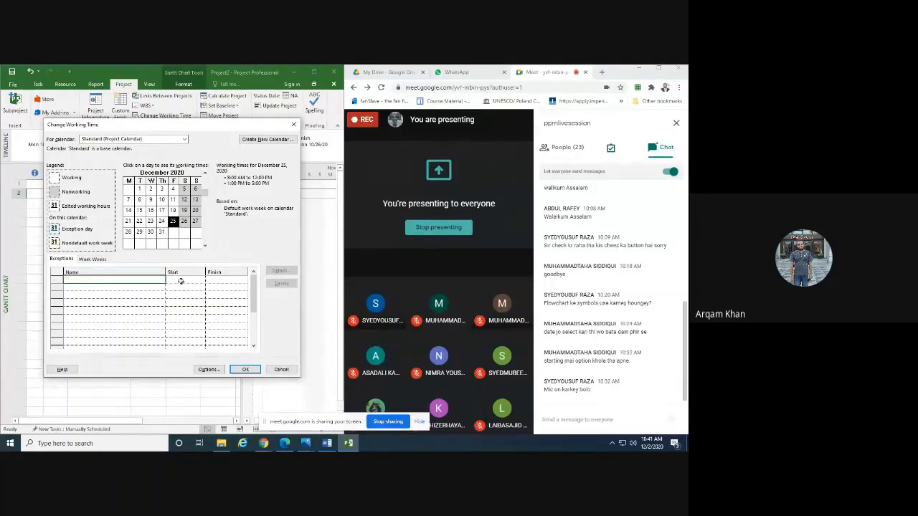
pyautogui.click(255, 340)
pyautogui.moveTo(255, 339); pyautogui.dragTo(252, 286)
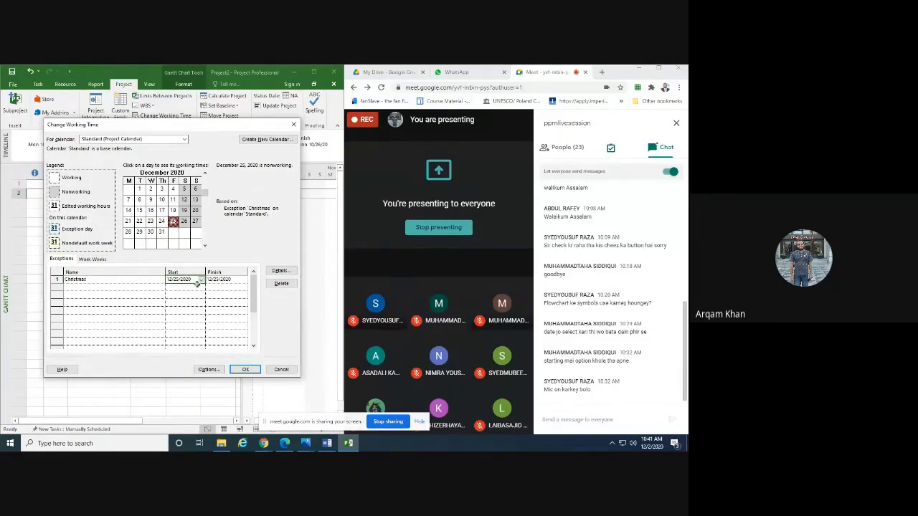
# Try giving the Christmas exception working times and a yearly recurrence on December 25 in its details.
pyautogui.click(281, 270)
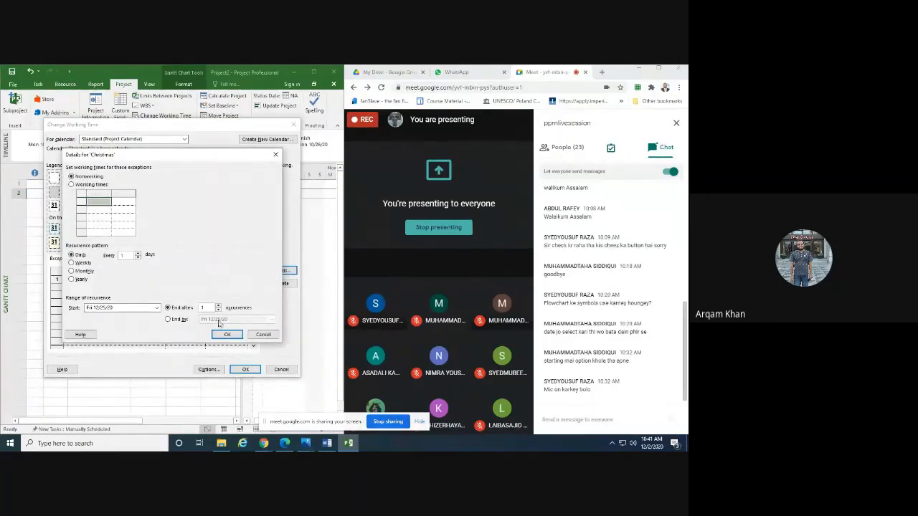
pyautogui.click(264, 334)
pyautogui.click(74, 279)
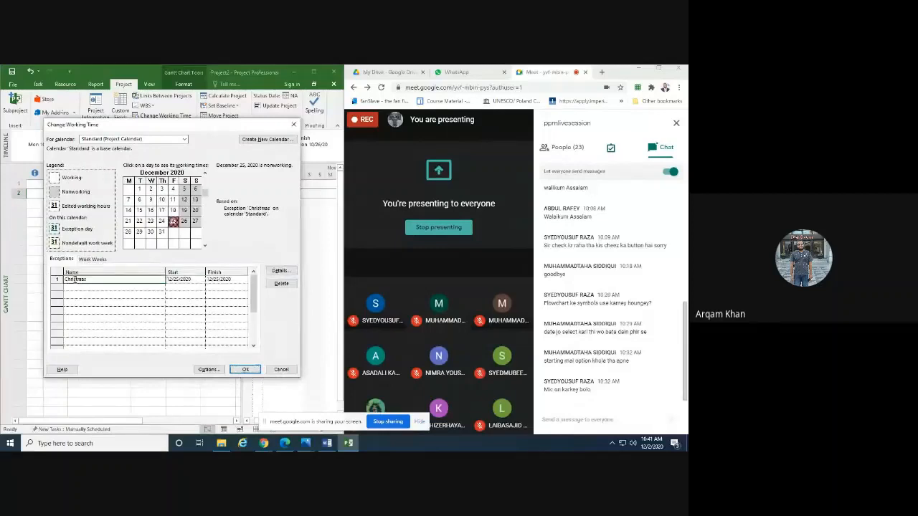
pyautogui.click(278, 272)
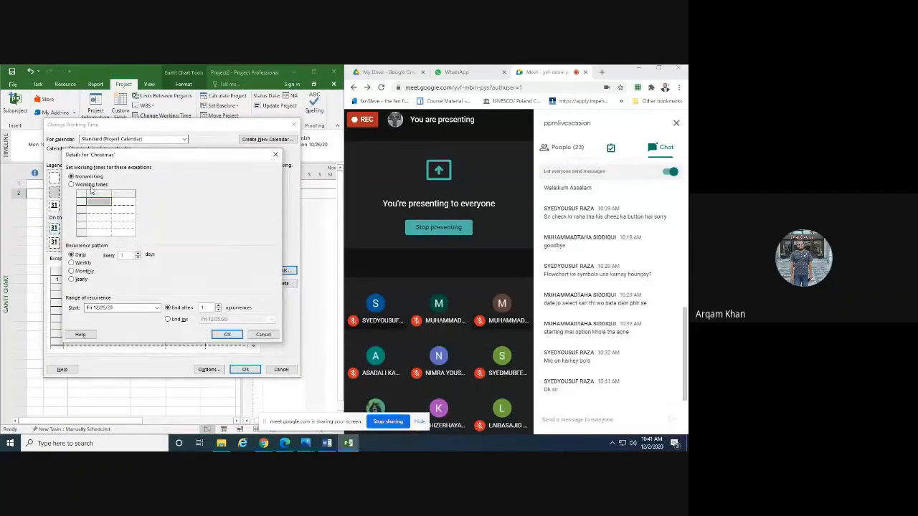
pyautogui.click(72, 184)
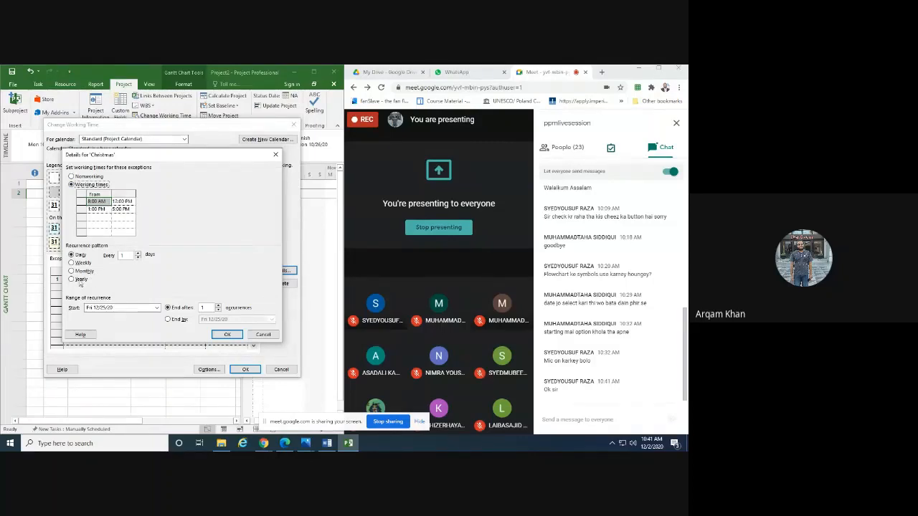
pyautogui.click(80, 280)
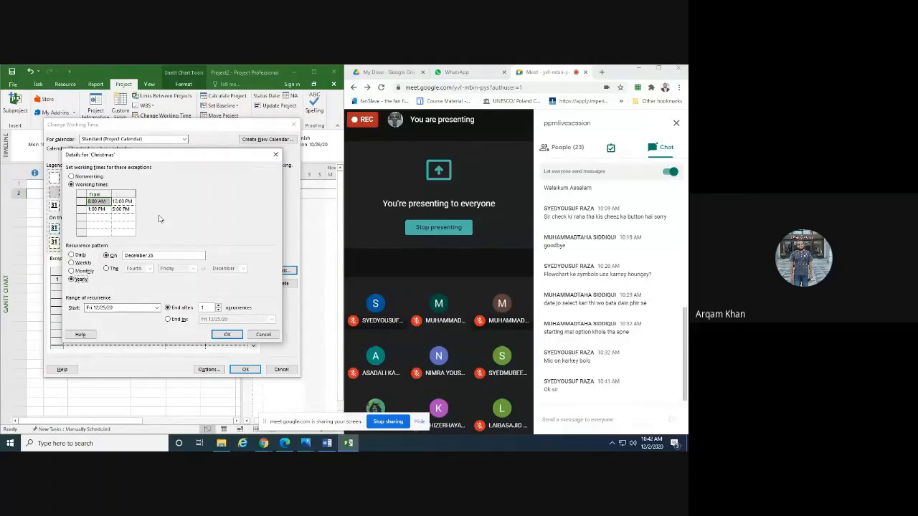
pyautogui.click(263, 335)
pyautogui.click(90, 287)
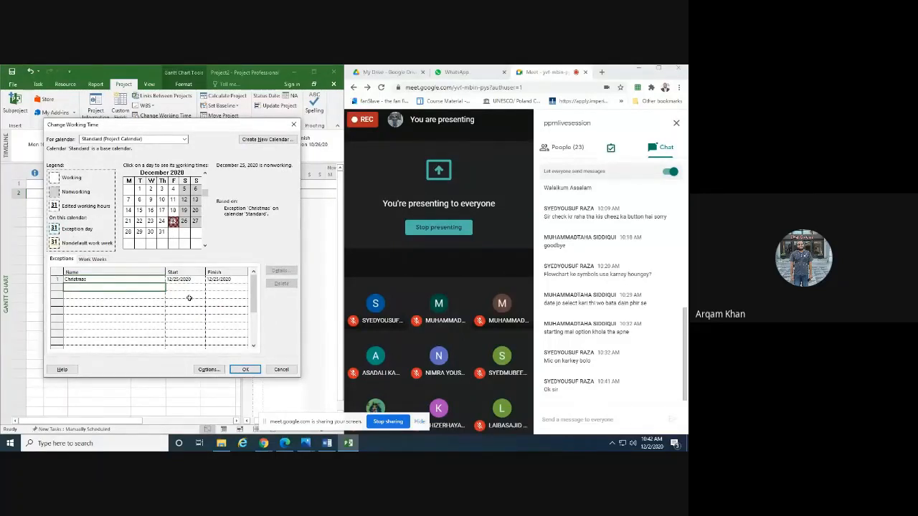
# Try limiting the Christmas exception's working times to 8:00 AM to 12:00 PM with a yearly recurrence.
pyautogui.click(123, 279)
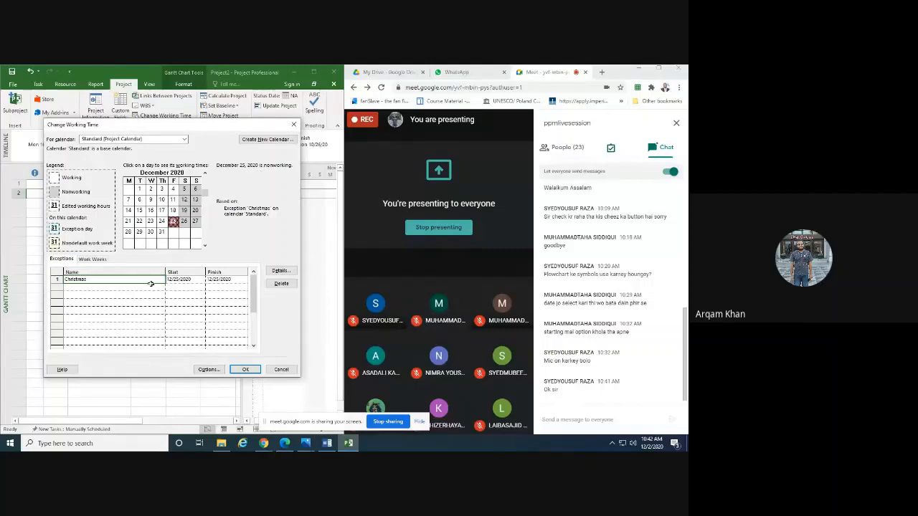
pyautogui.click(280, 272)
pyautogui.click(93, 187)
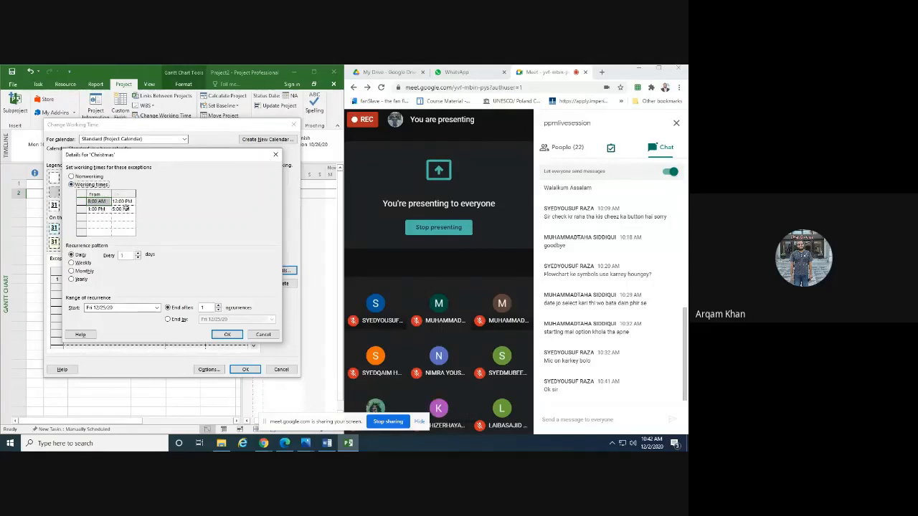
pyautogui.click(99, 210)
pyautogui.press('Delete')
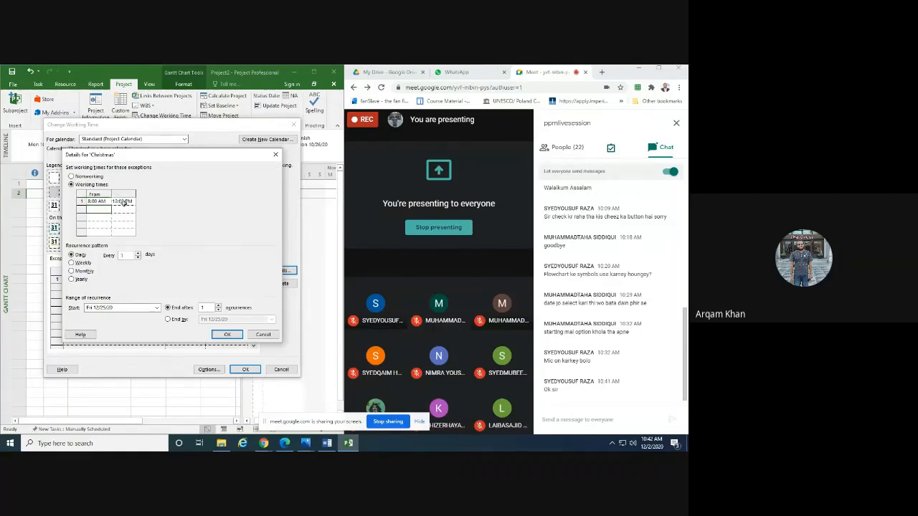
pyautogui.click(80, 280)
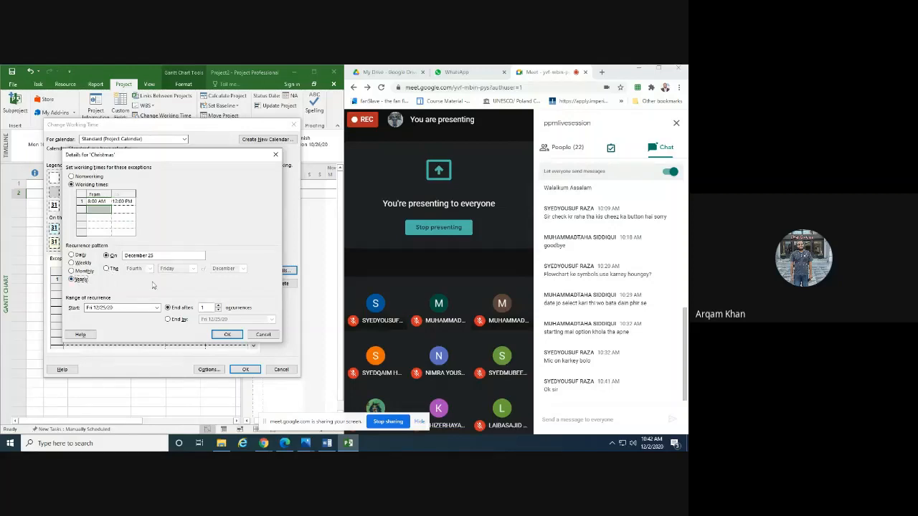
pyautogui.click(263, 335)
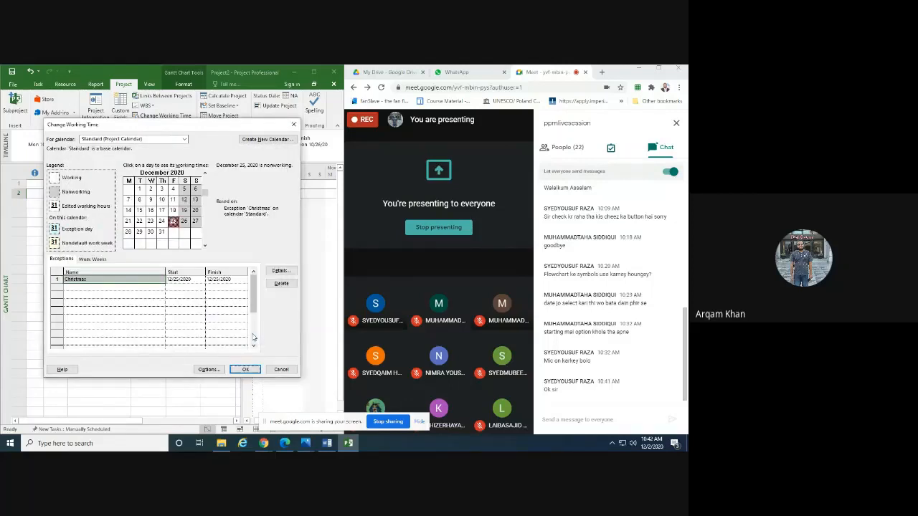
# Switch to the 24 Hours calendar, saving the changes made to the Standard base calendar.
pyautogui.click(152, 141)
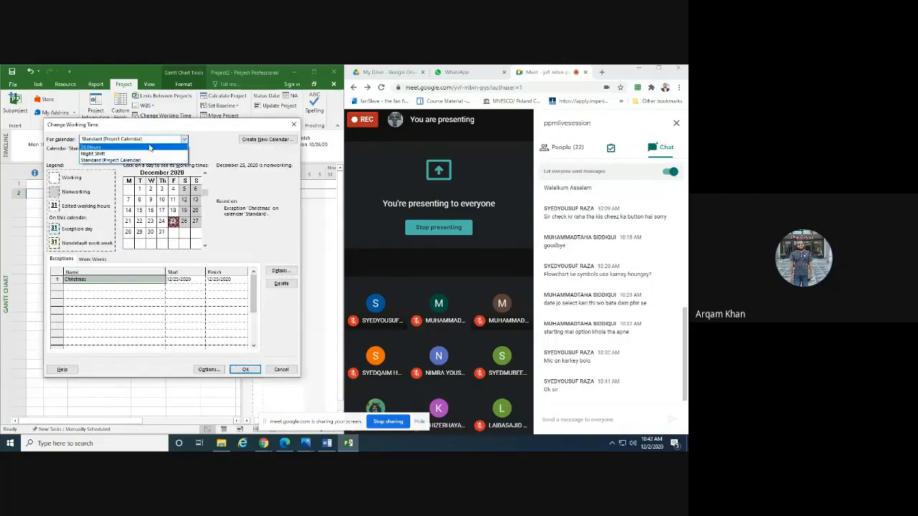
pyautogui.click(144, 151)
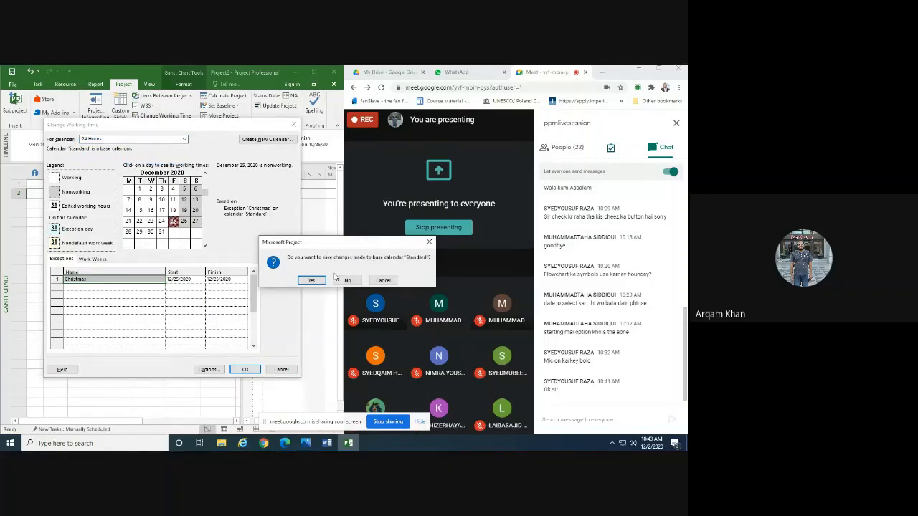
pyautogui.click(313, 280)
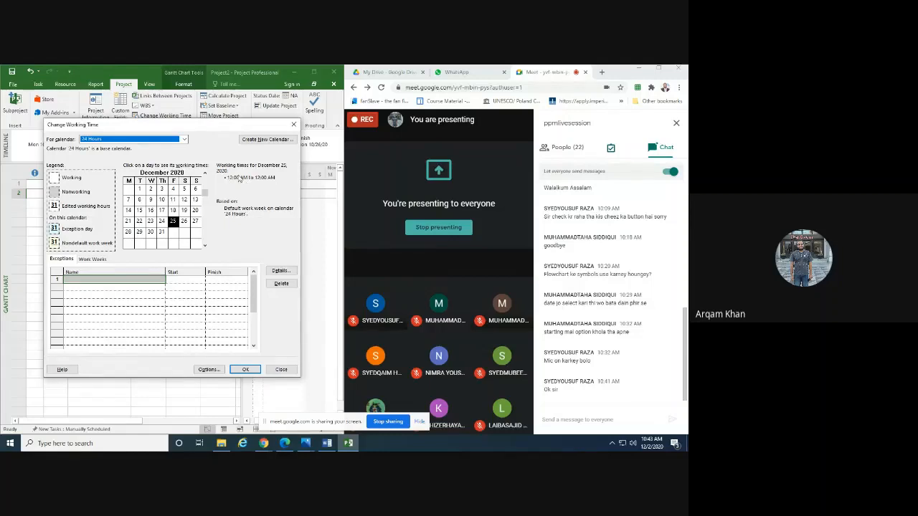
# Examine the Night Shift calendar's working times and return to the Standard project calendar.
pyautogui.click(183, 139)
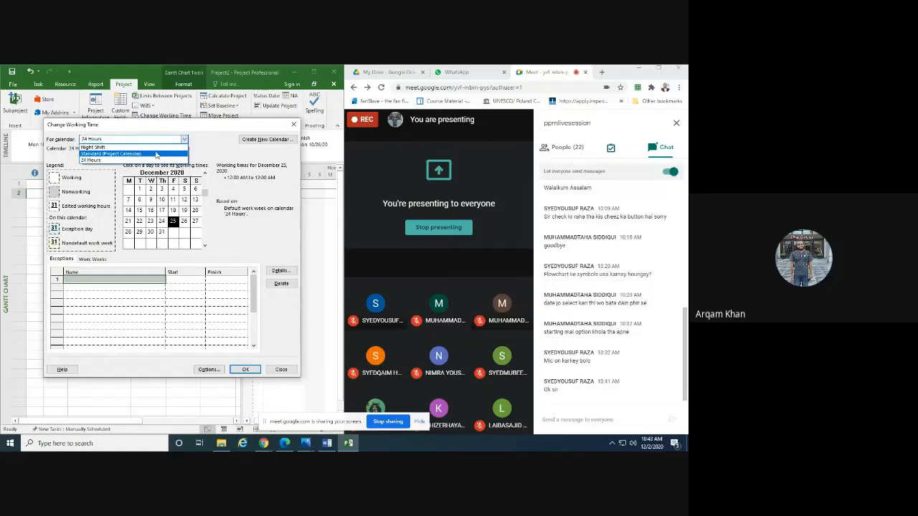
pyautogui.click(154, 147)
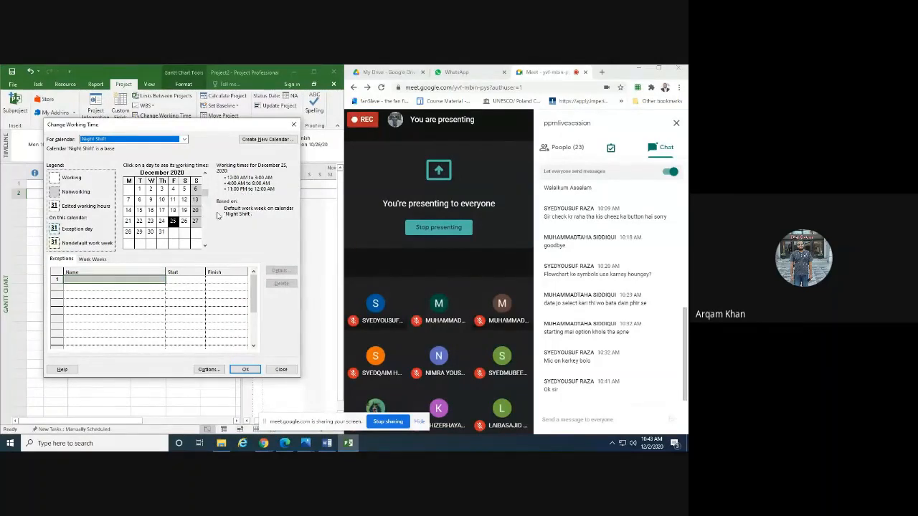
pyautogui.click(162, 140)
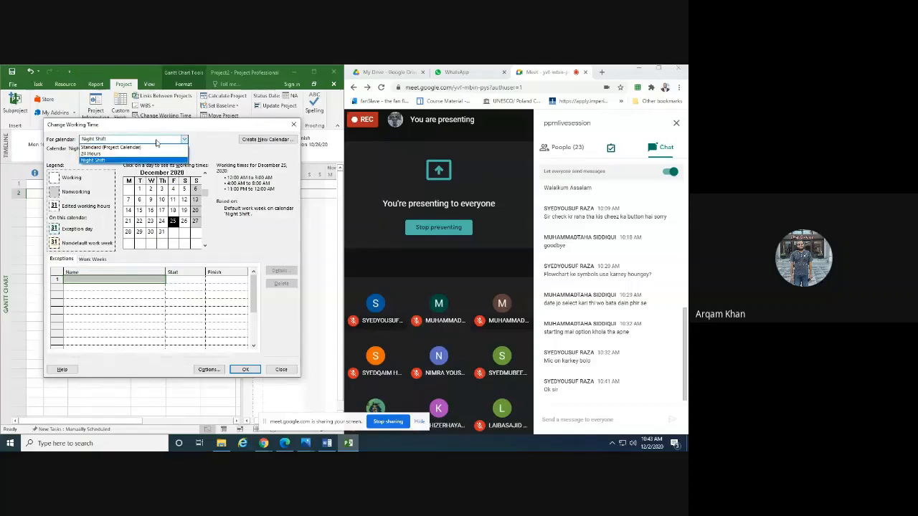
pyautogui.click(147, 149)
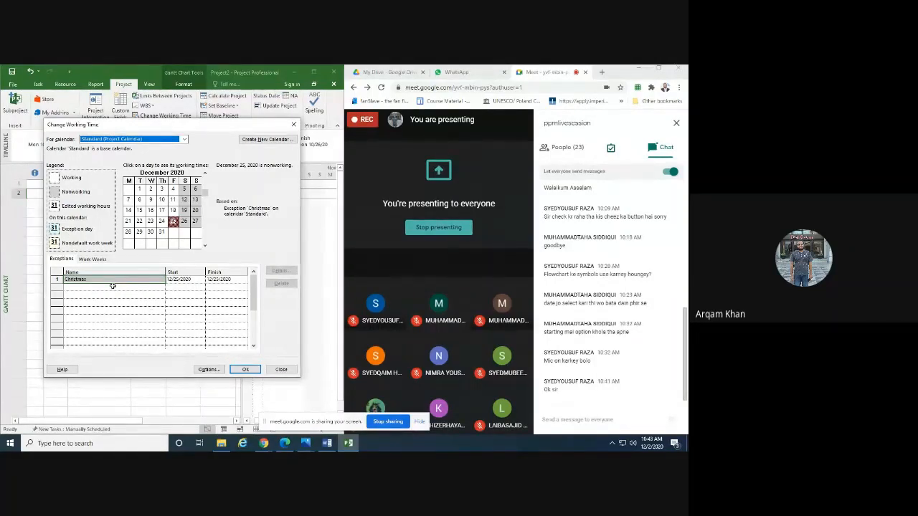
# Look over the scheduling options and the new base calendar settings without changes, and close the working time settings.
pyautogui.click(209, 369)
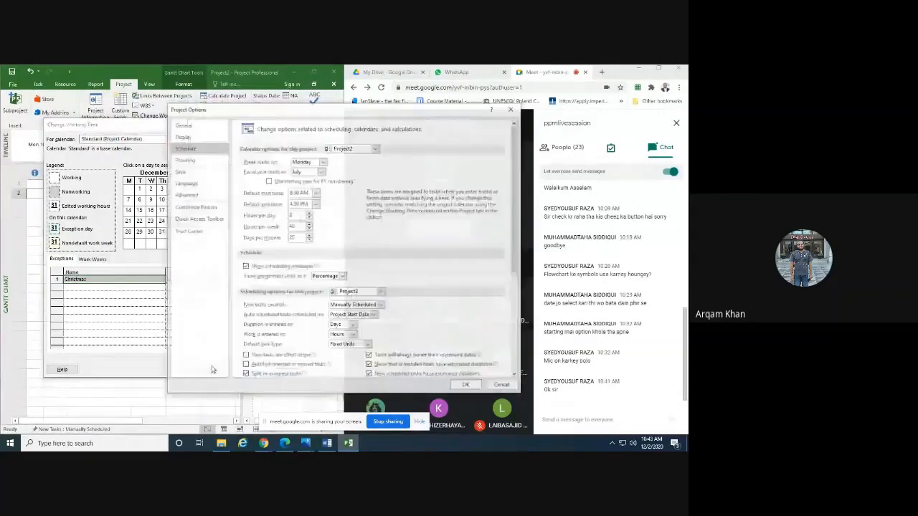
pyautogui.scroll(-3, 352, 325)
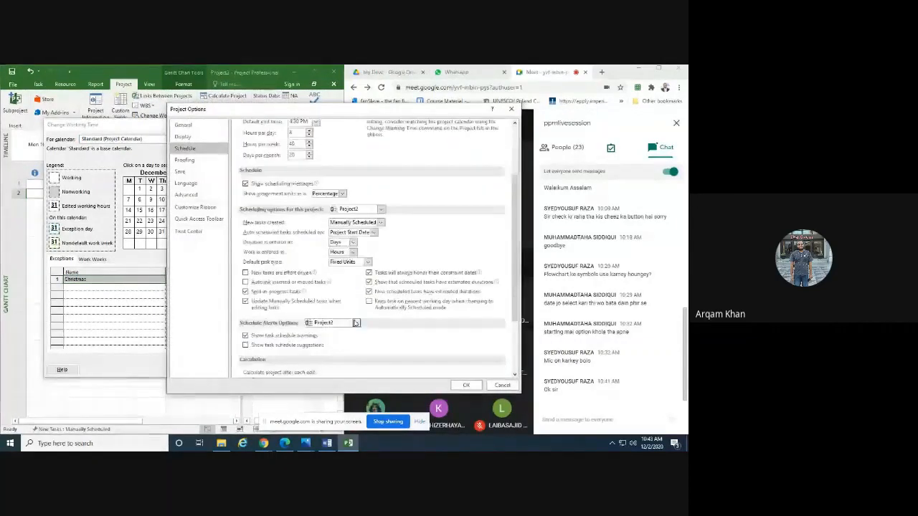
pyautogui.scroll(3, 353, 324)
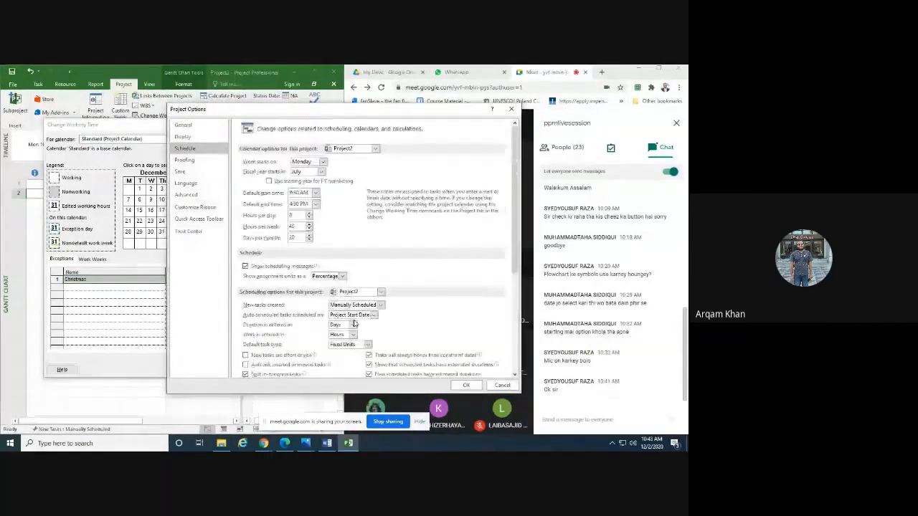
pyautogui.click(502, 385)
pyautogui.click(255, 140)
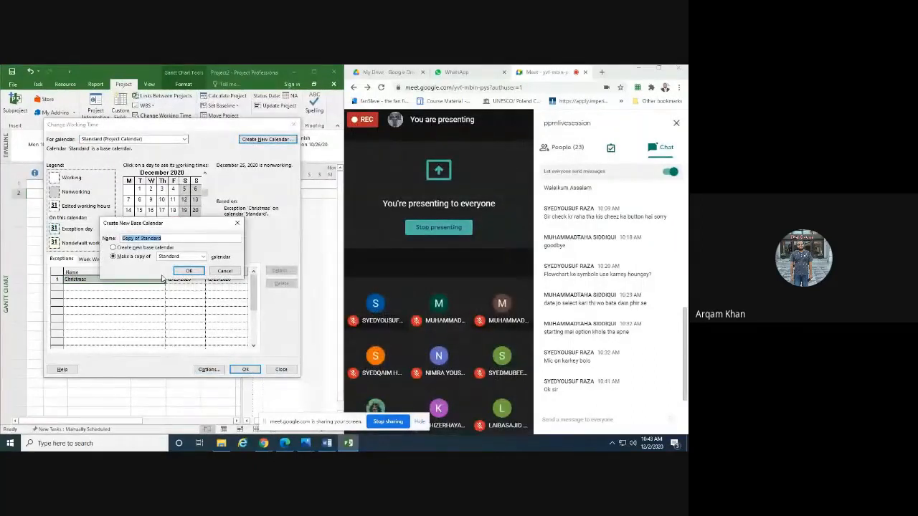
pyautogui.click(225, 272)
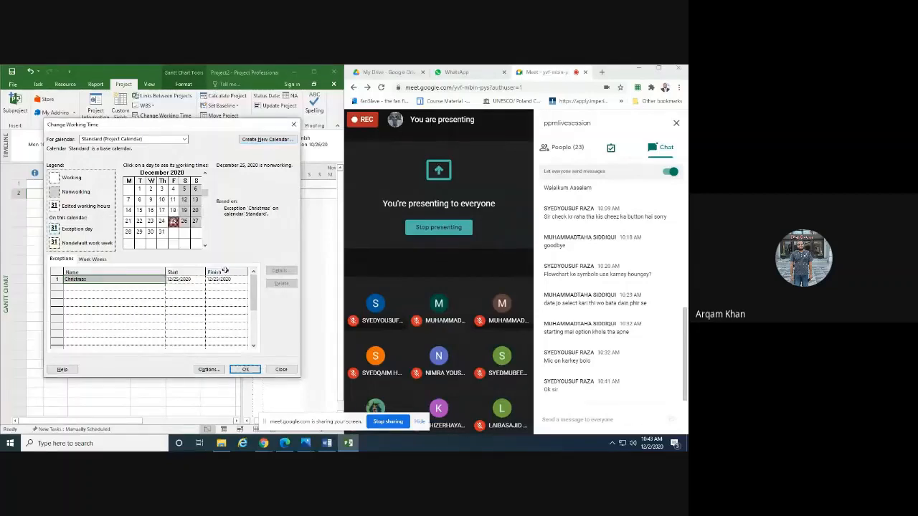
pyautogui.click(281, 370)
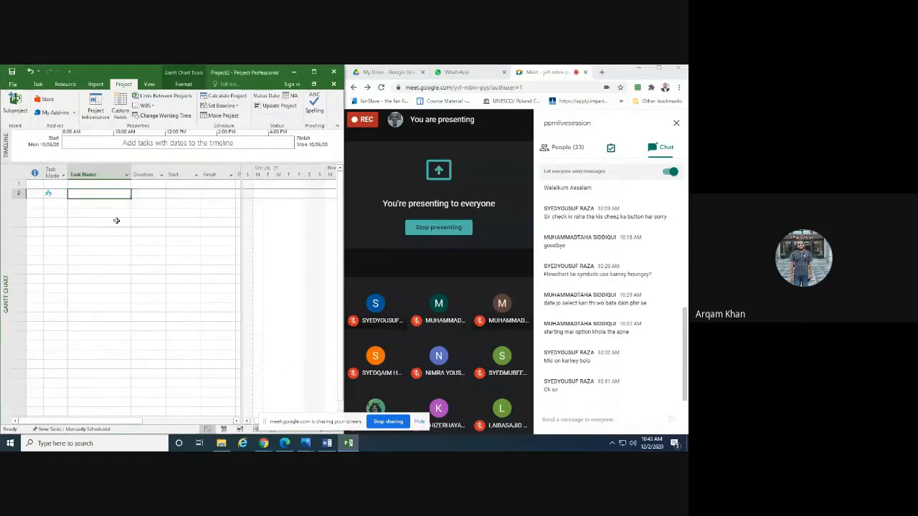
# Enter Group Member as the task name in row 2.
pyautogui.click(38, 84)
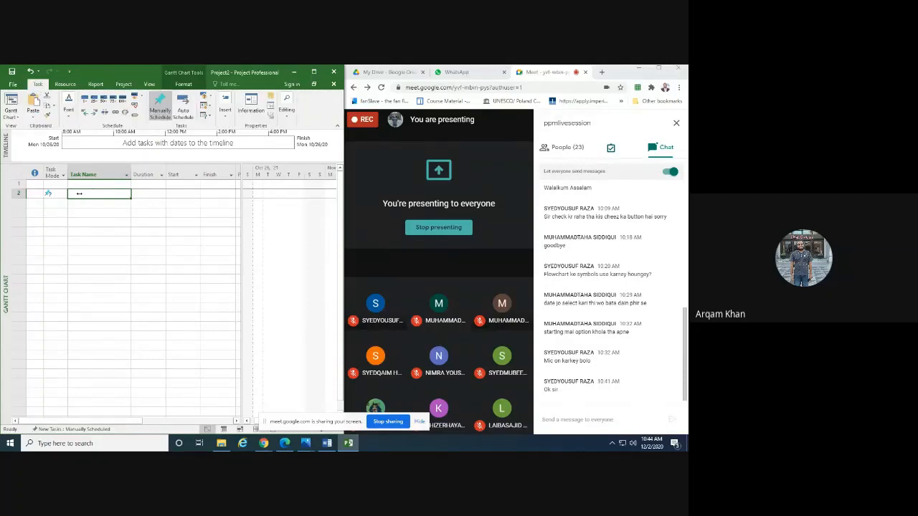
pyautogui.write('Grou')
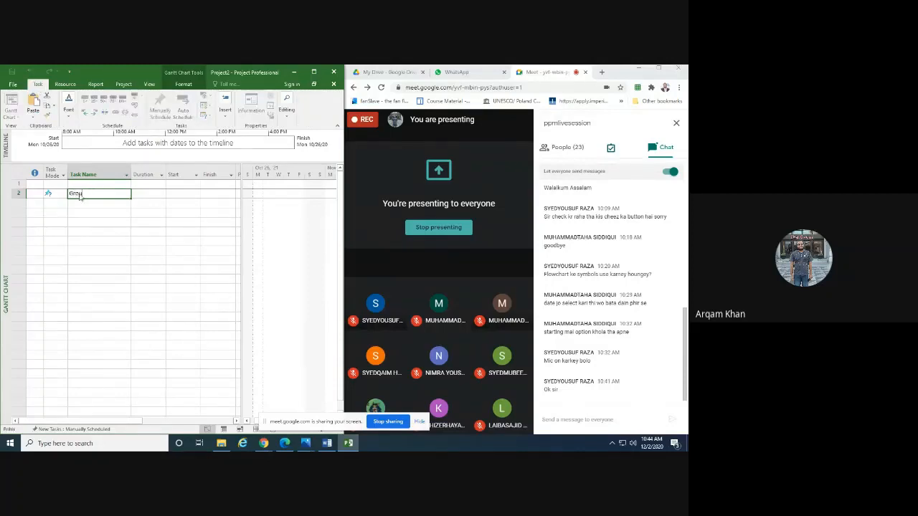
pyautogui.write('p Member')
pyautogui.press('Return')
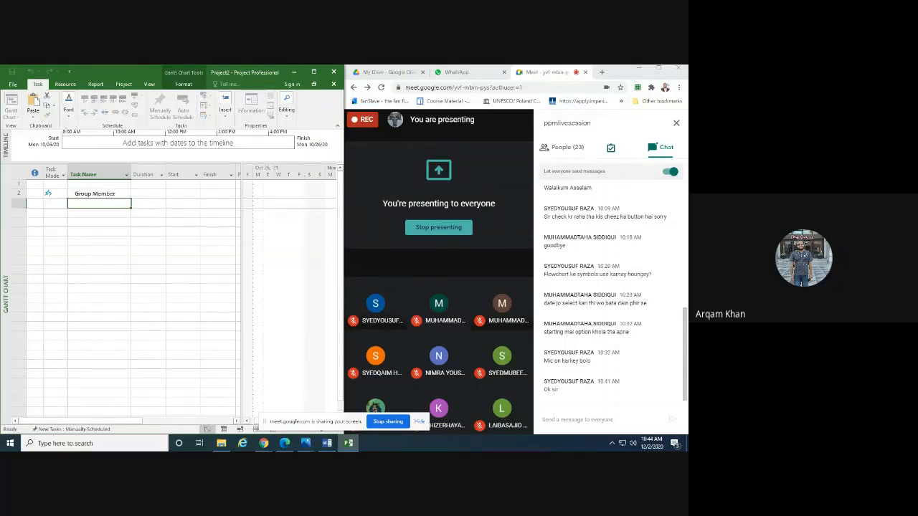
# Enter Internal Selection and External Selection as the task names in rows 3 and 4.
pyautogui.write('Ext')
pyautogui.press('BackSpace')
pyautogui.write('Internal ')
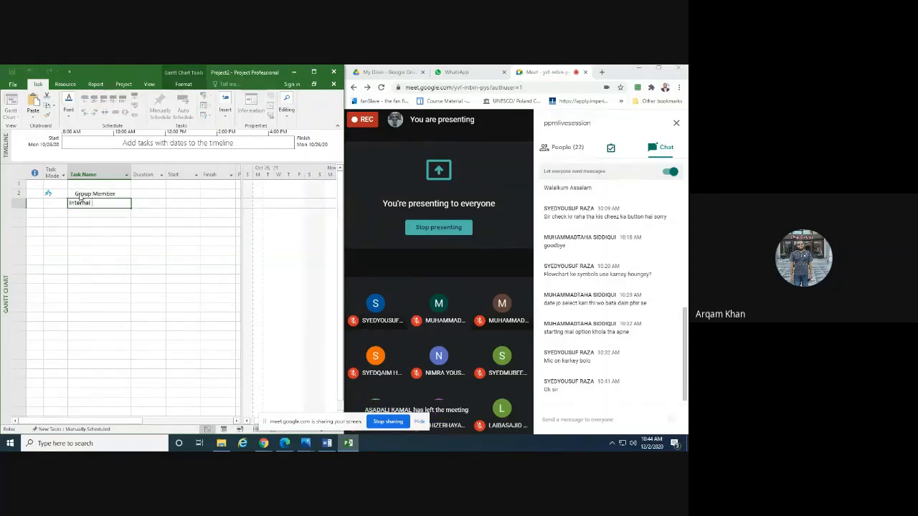
pyautogui.write('Selection')
pyautogui.press('Return')
pyautogui.write('External Sele')
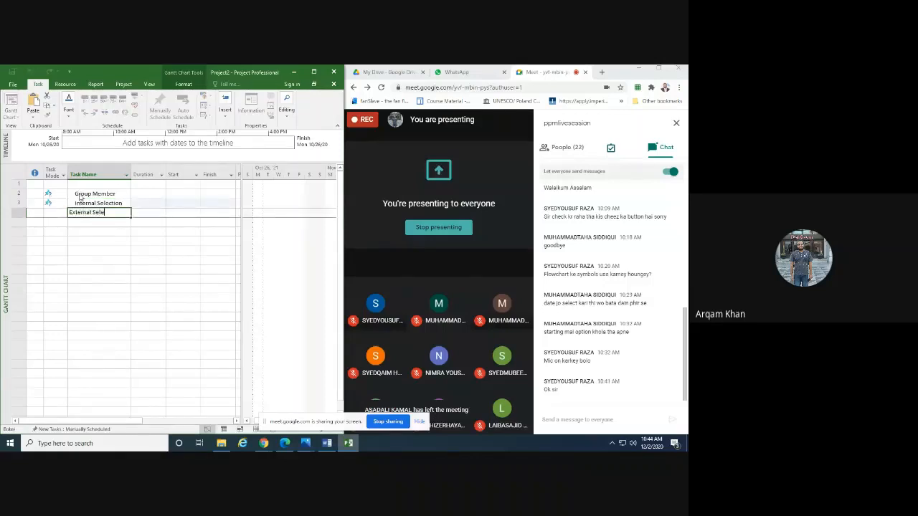
pyautogui.write('ction')
pyautogui.press('Return')
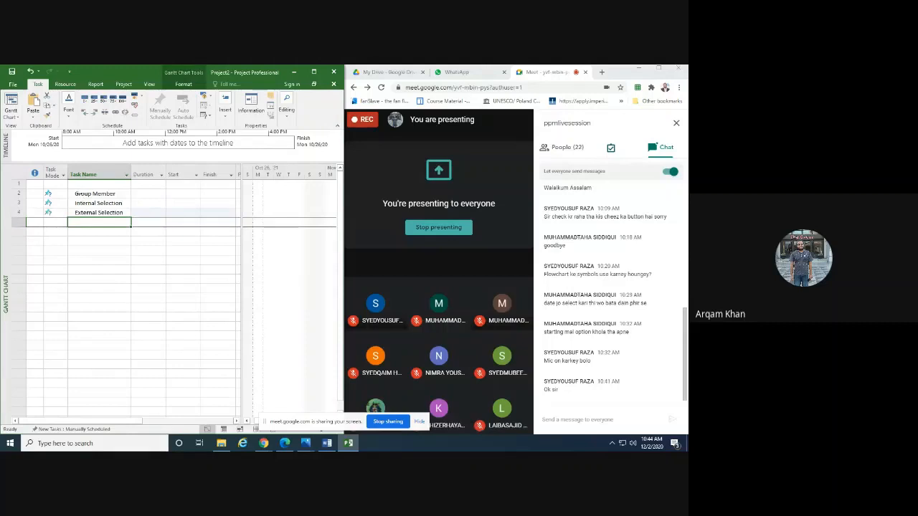
# Enter Project Title, Abstract and Literature Review as the task names in rows 5 to 7.
pyautogui.write('Projec')
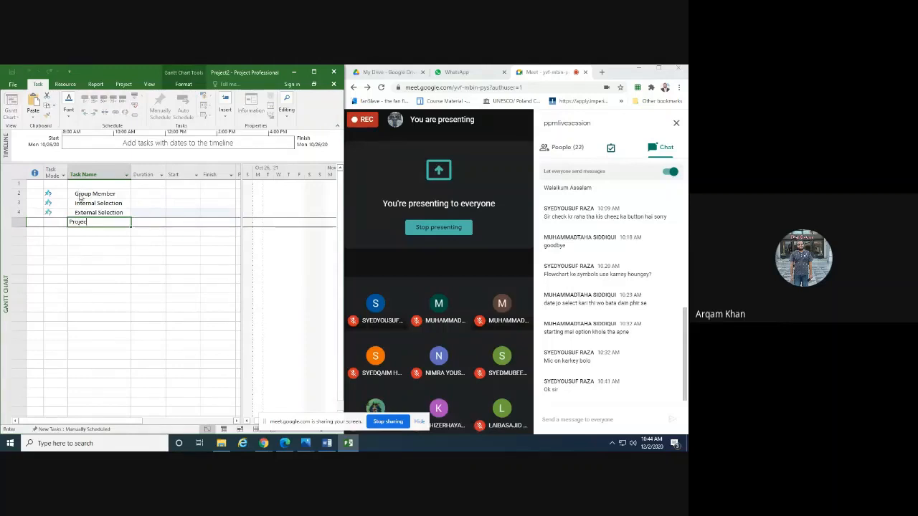
pyautogui.write('t Title')
pyautogui.press('Return')
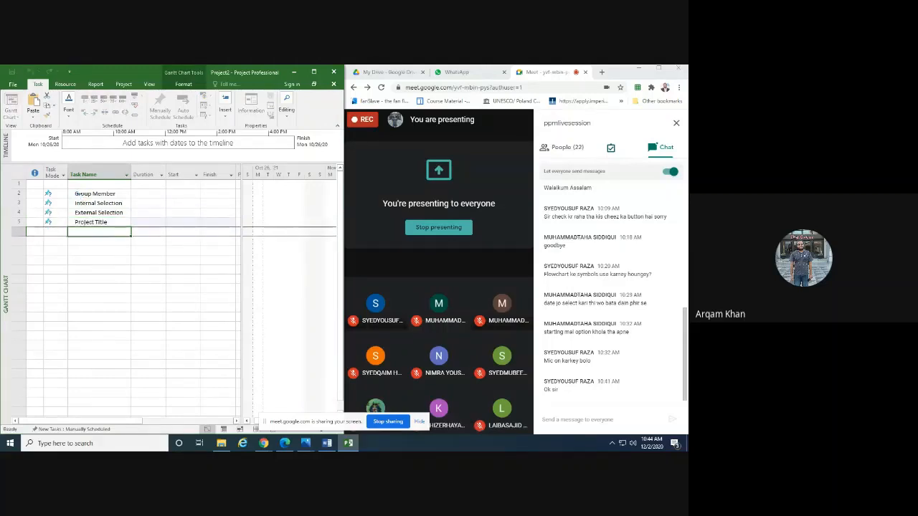
pyautogui.write('Abstract')
pyautogui.press('Return')
pyautogui.write('Literature Re')
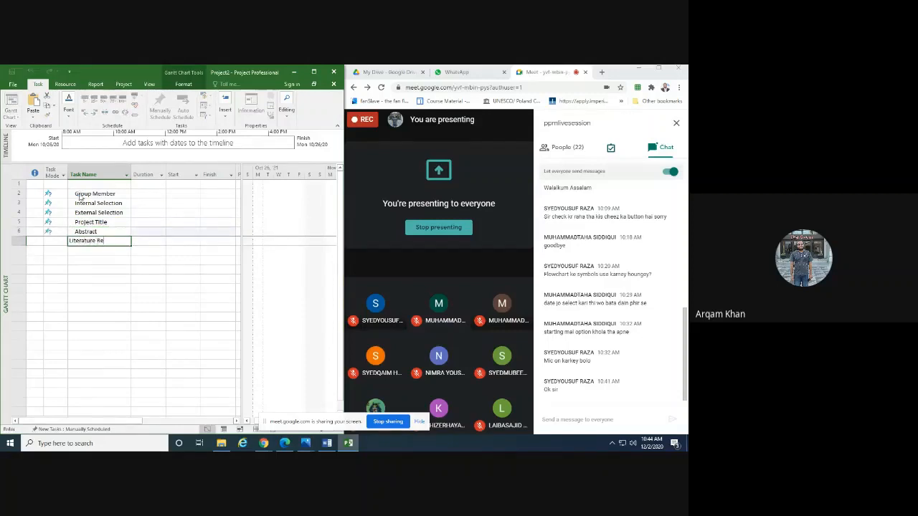
pyautogui.write('view')
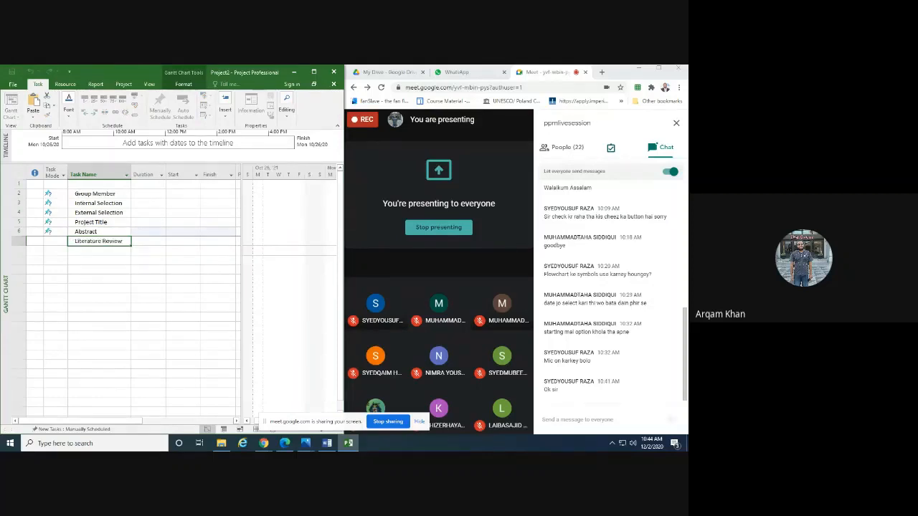
pyautogui.press('Return')
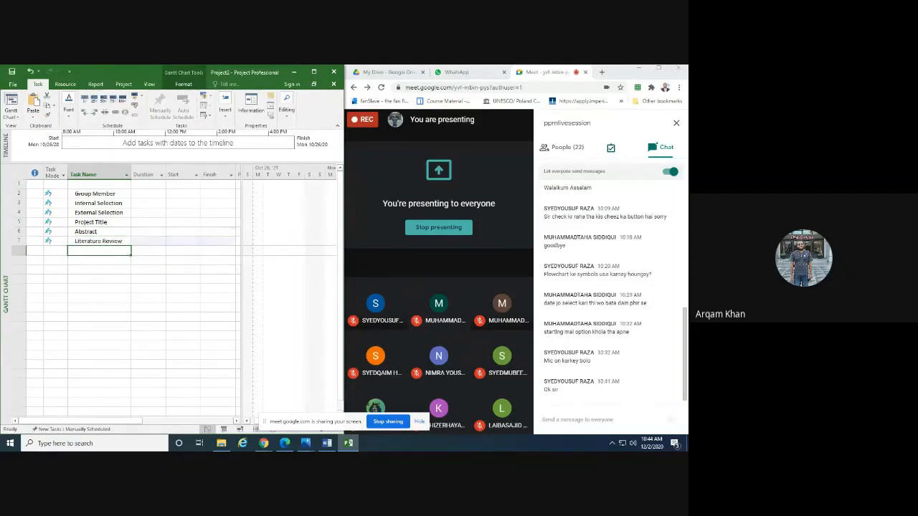
# Maximize the project window and set the Group Member task to start Mon 10/19/20 and finish Fri 10/23/20.
pyautogui.click(99, 241)
pyautogui.click(146, 194)
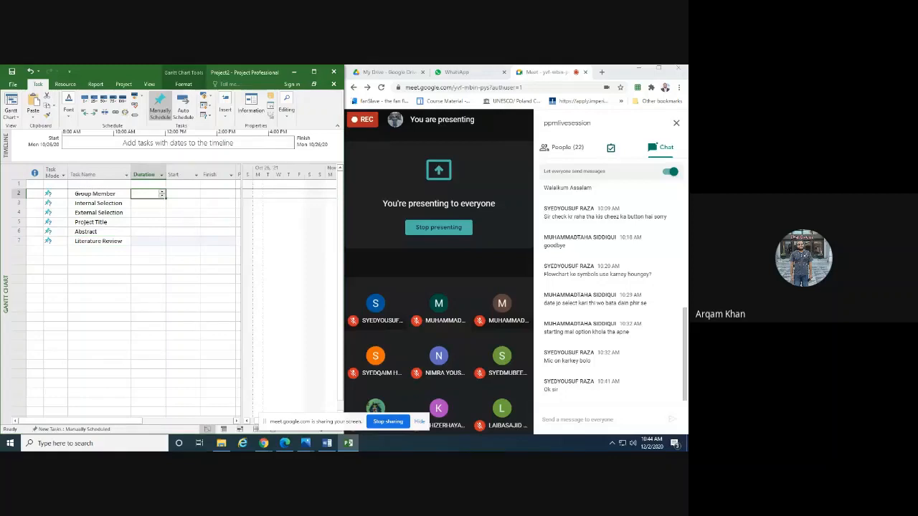
pyautogui.click(314, 71)
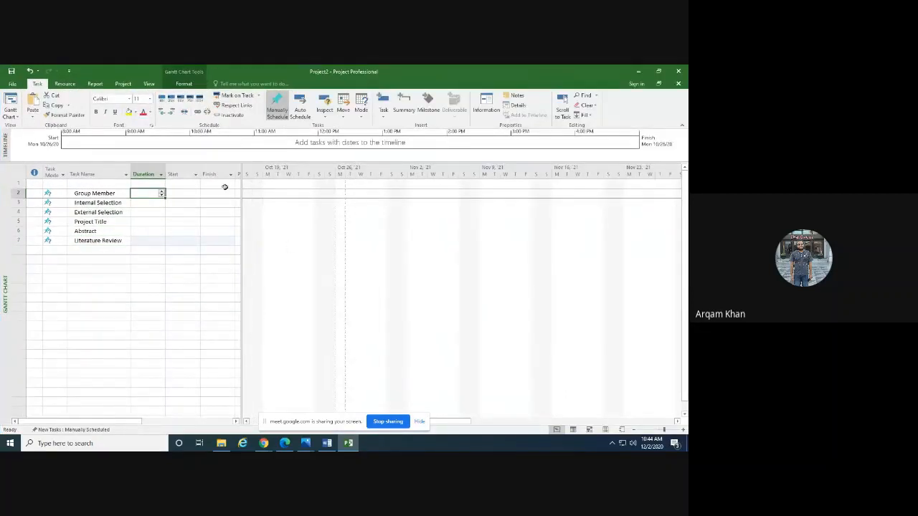
pyautogui.click(186, 194)
pyautogui.click(196, 193)
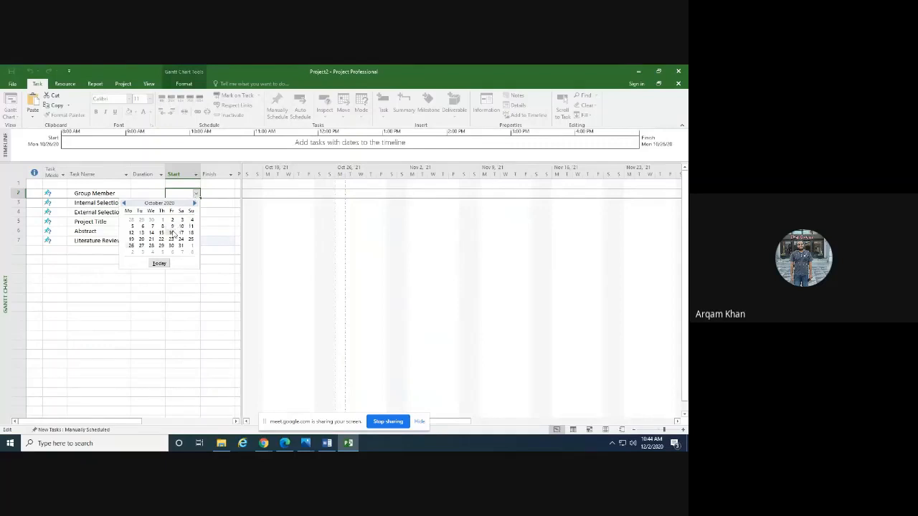
pyautogui.click(132, 239)
pyautogui.click(231, 194)
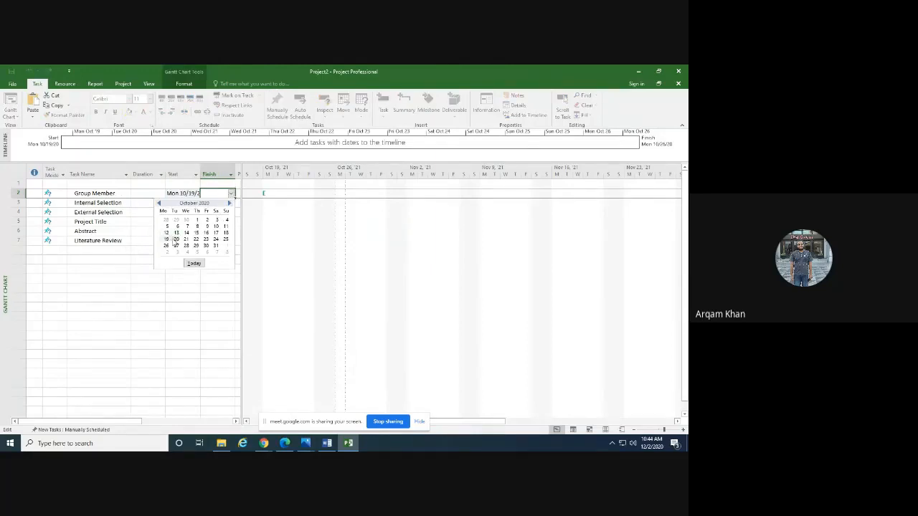
pyautogui.click(206, 239)
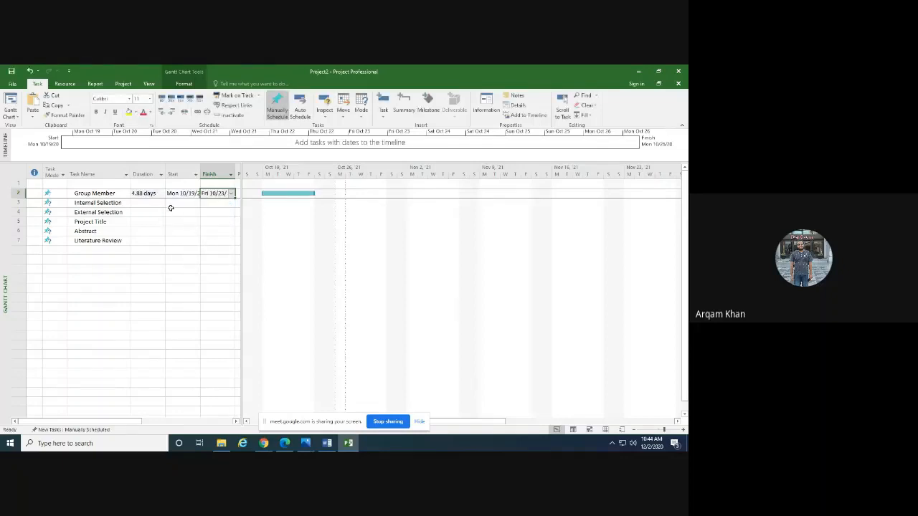
# Widen the task table to expose the Predecessors column, and widen the Start column to fit full dates.
pyautogui.moveTo(242, 167); pyautogui.dragTo(280, 167)
pyautogui.moveTo(202, 173); pyautogui.dragTo(208, 173)
pyautogui.click(183, 202)
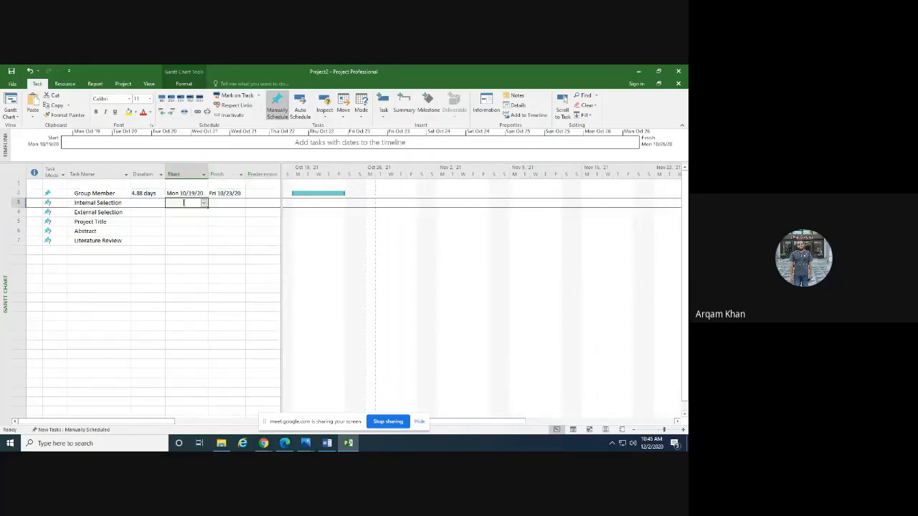
pyautogui.click(205, 202)
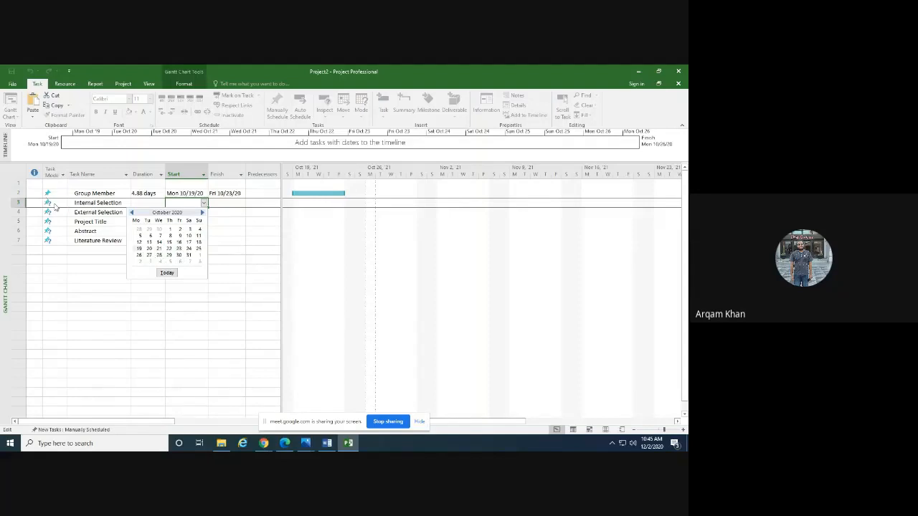
pyautogui.press('Escape')
# Change the task mode of Group Member, Internal Selection and External Selection to Auto Scheduled.
pyautogui.moveTo(54, 193); pyautogui.dragTo(55, 251)
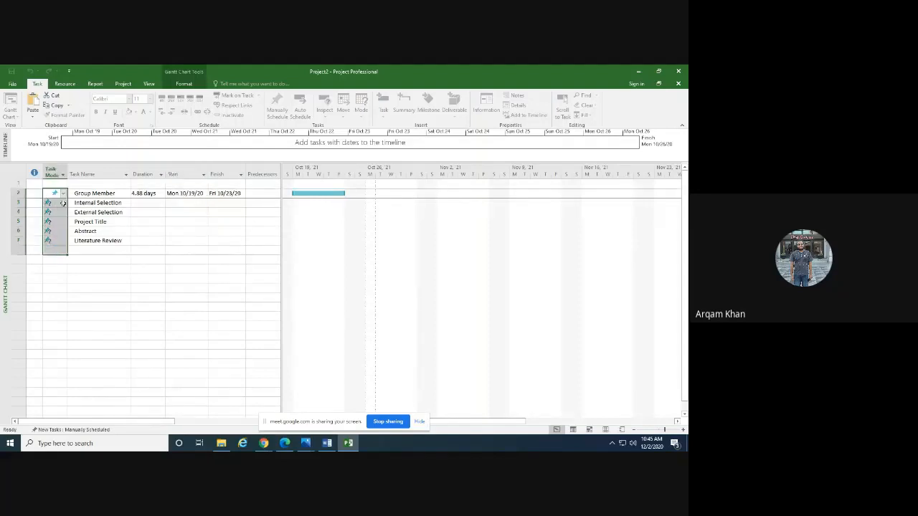
pyautogui.click(63, 193)
pyautogui.click(54, 205)
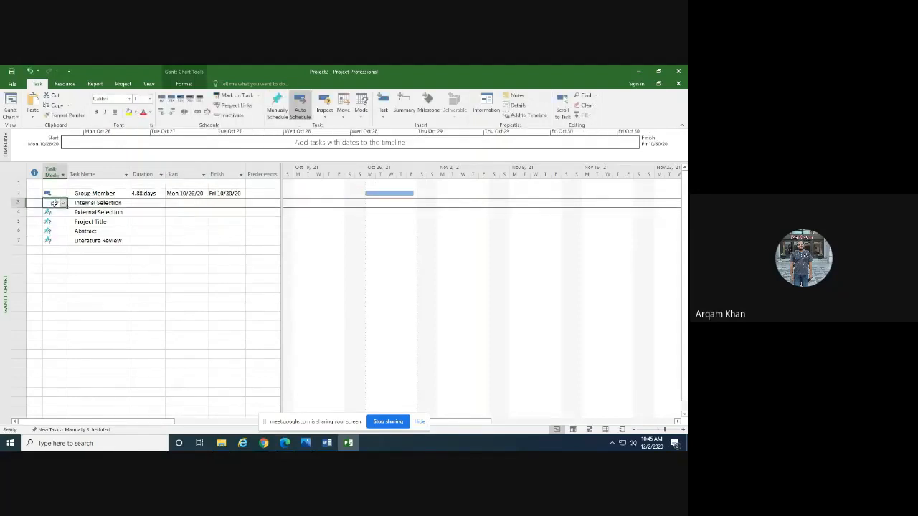
pyautogui.click(63, 203)
pyautogui.click(60, 213)
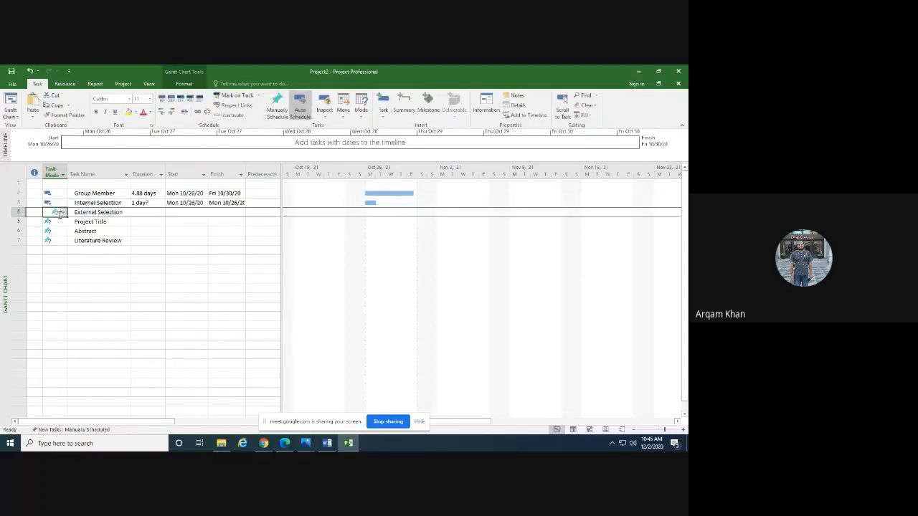
pyautogui.click(63, 213)
pyautogui.click(62, 222)
pyautogui.click(63, 212)
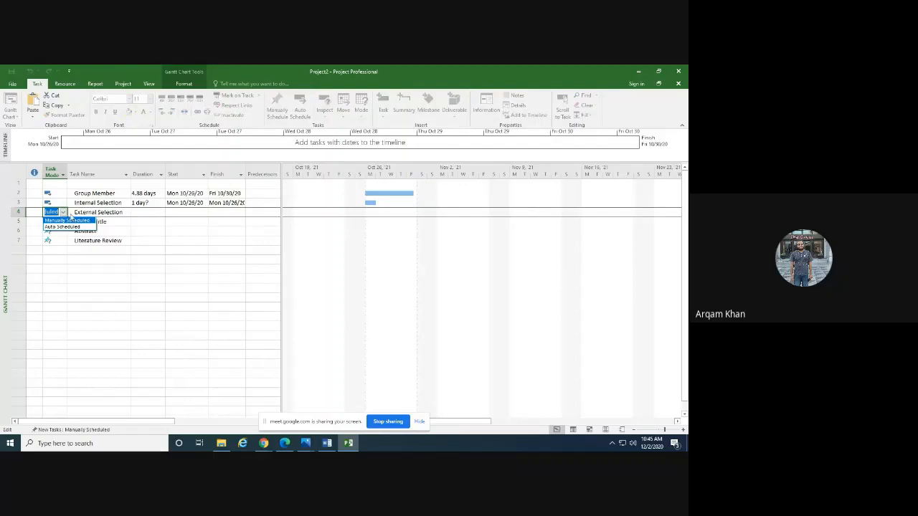
pyautogui.click(62, 226)
# Change the task mode of Project Title, Abstract and Literature Review to Auto Scheduled.
pyautogui.click(60, 222)
pyautogui.click(63, 223)
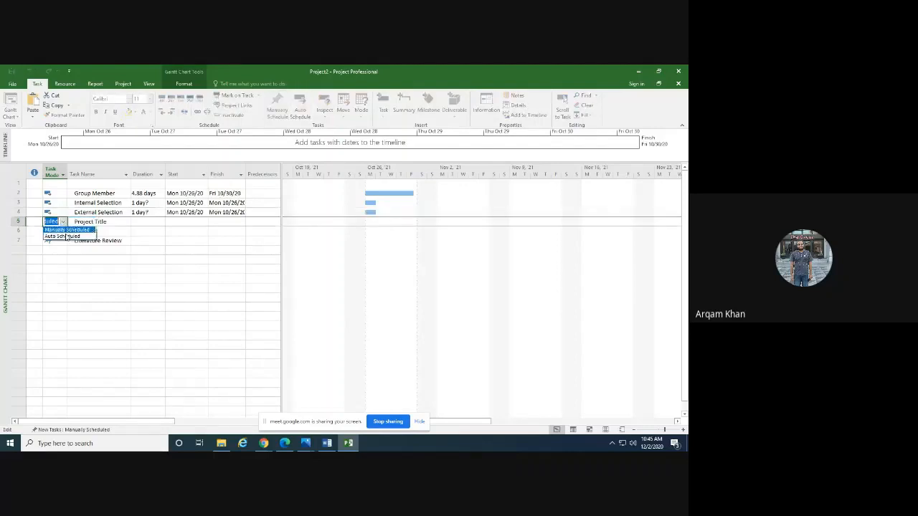
pyautogui.click(65, 236)
pyautogui.click(60, 231)
pyautogui.click(64, 232)
pyautogui.click(59, 244)
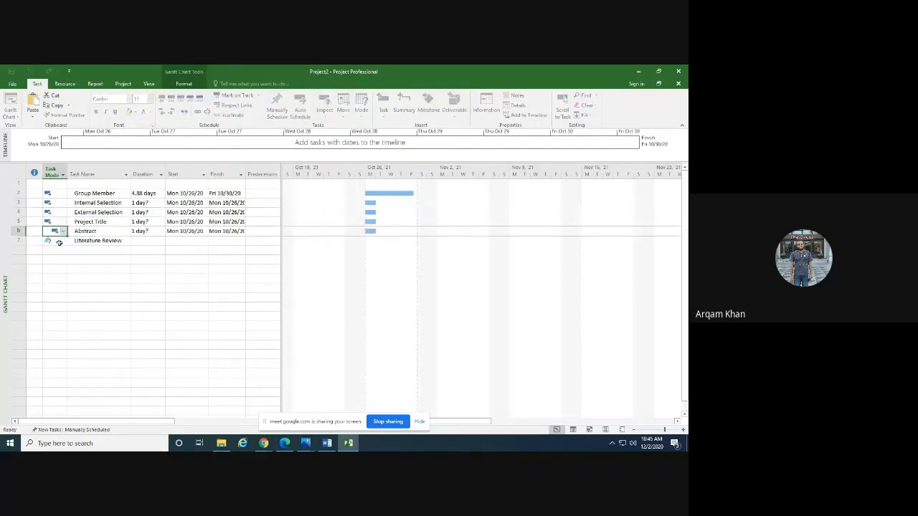
pyautogui.click(59, 241)
pyautogui.click(63, 241)
pyautogui.click(60, 252)
pyautogui.click(232, 249)
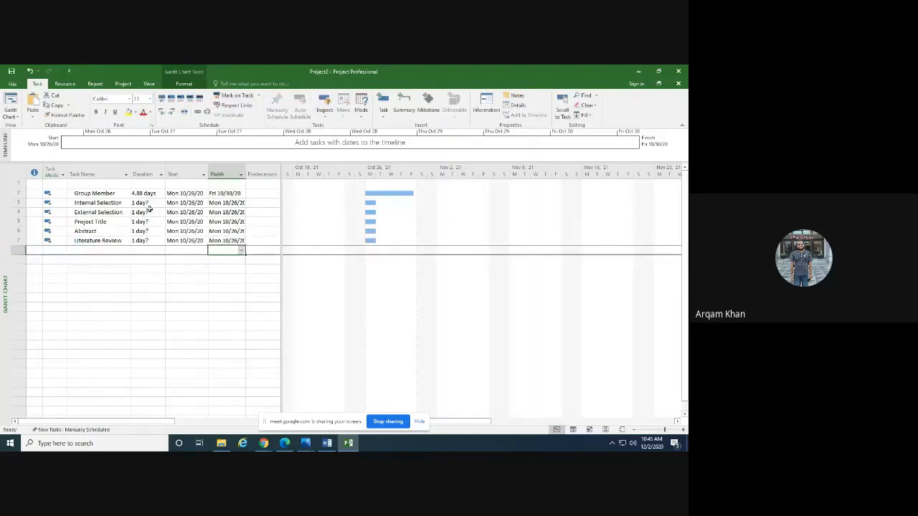
# Set the Internal Selection task's start date to Mon 10/26/20.
pyautogui.click(232, 194)
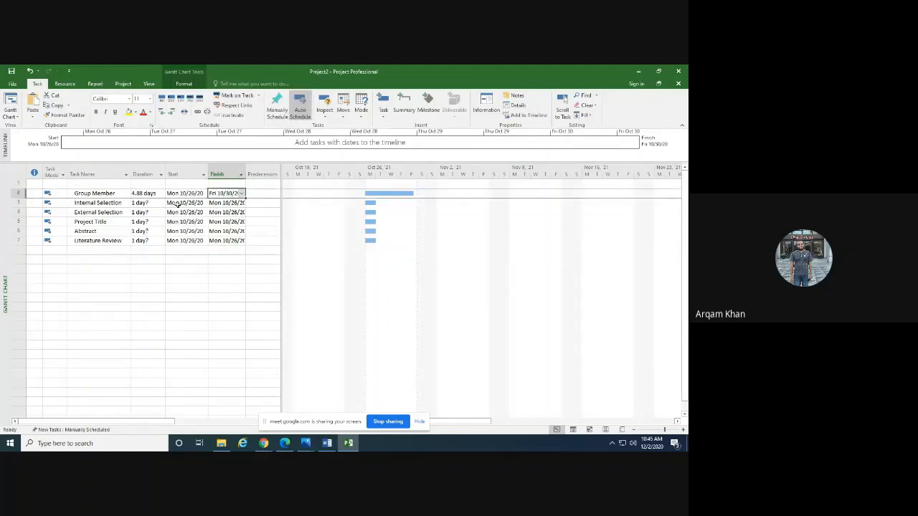
pyautogui.click(178, 203)
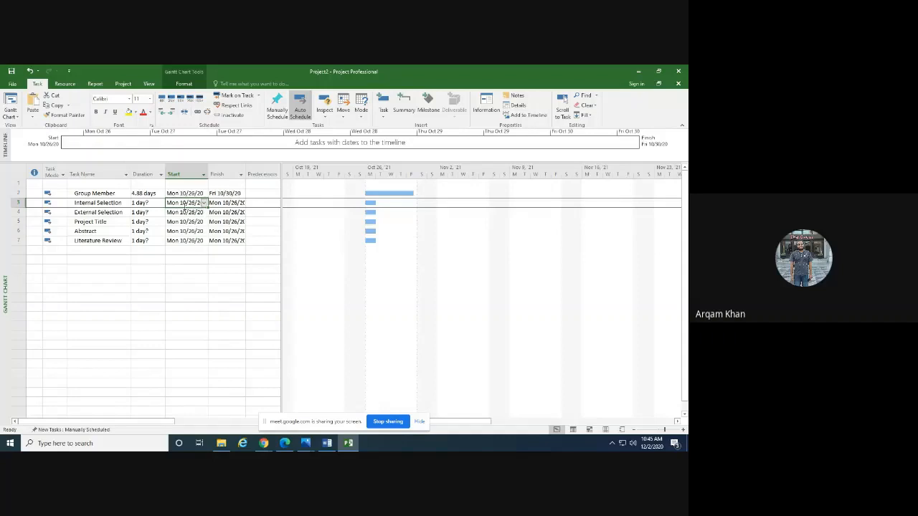
pyautogui.click(225, 203)
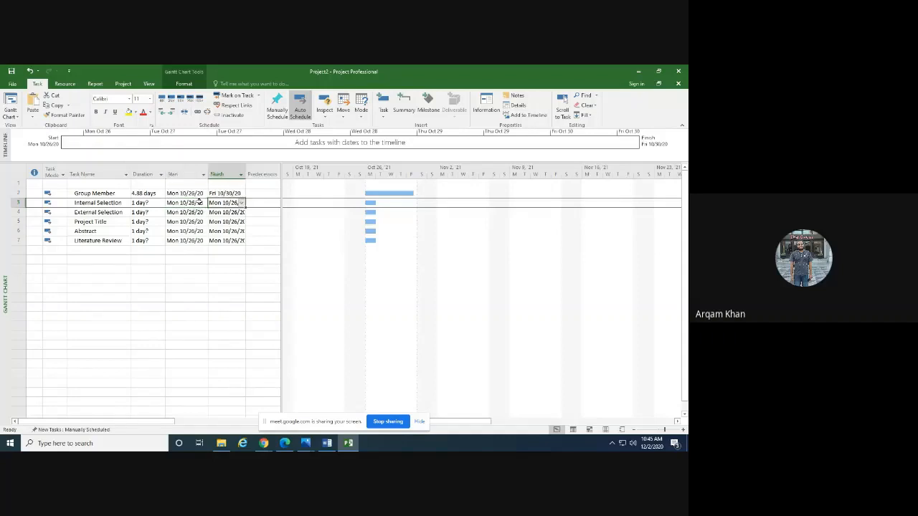
pyautogui.click(199, 203)
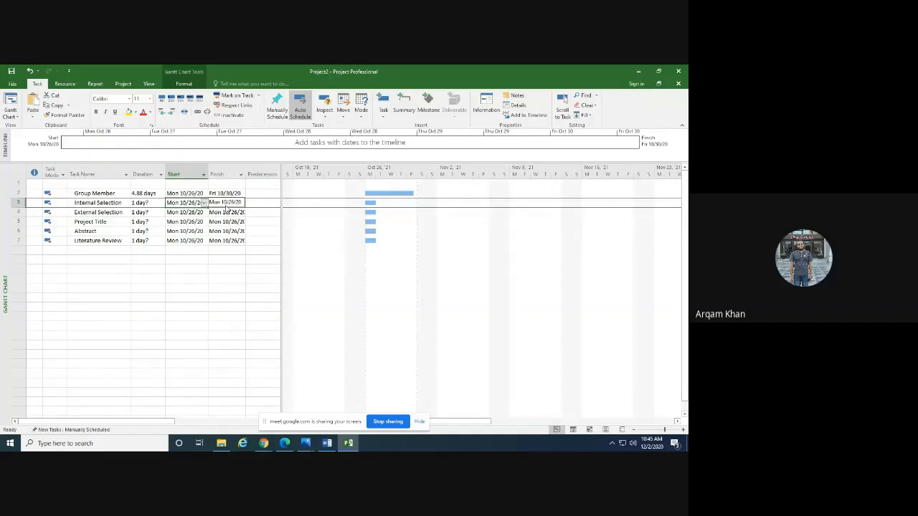
pyautogui.click(205, 203)
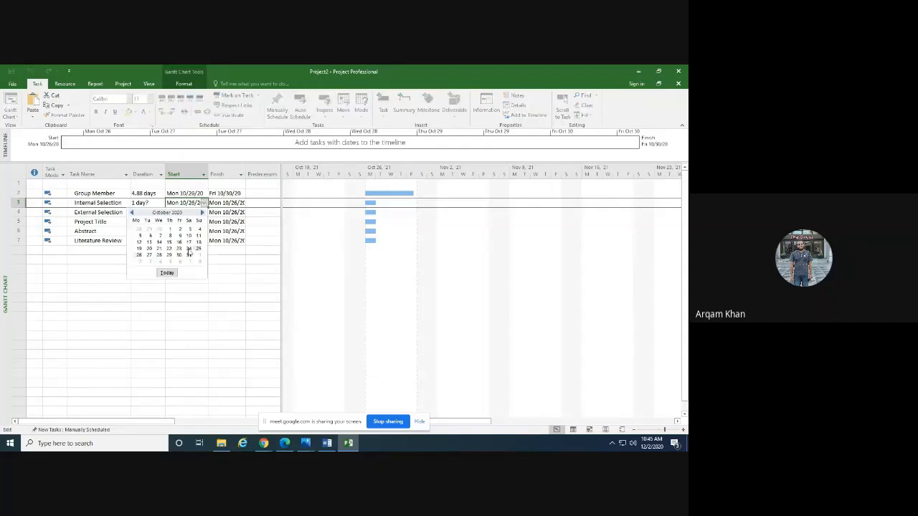
pyautogui.click(143, 257)
pyautogui.click(232, 203)
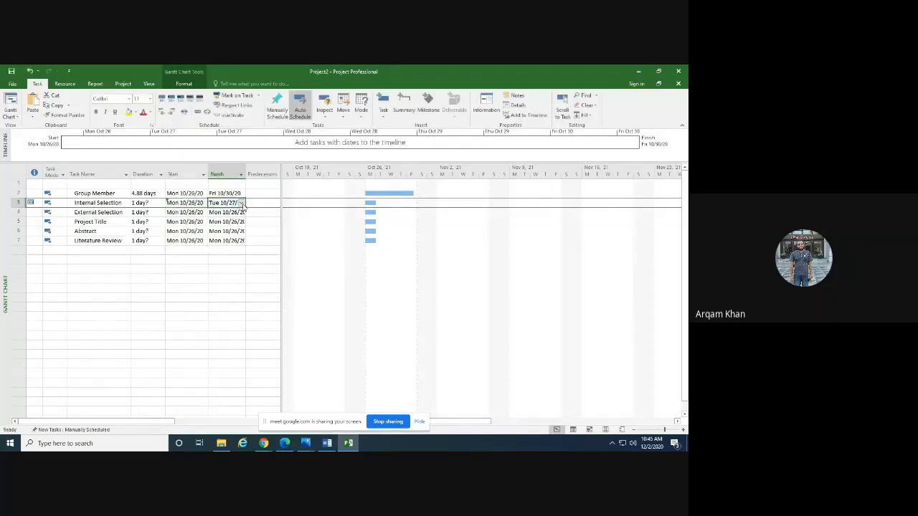
pyautogui.click(192, 203)
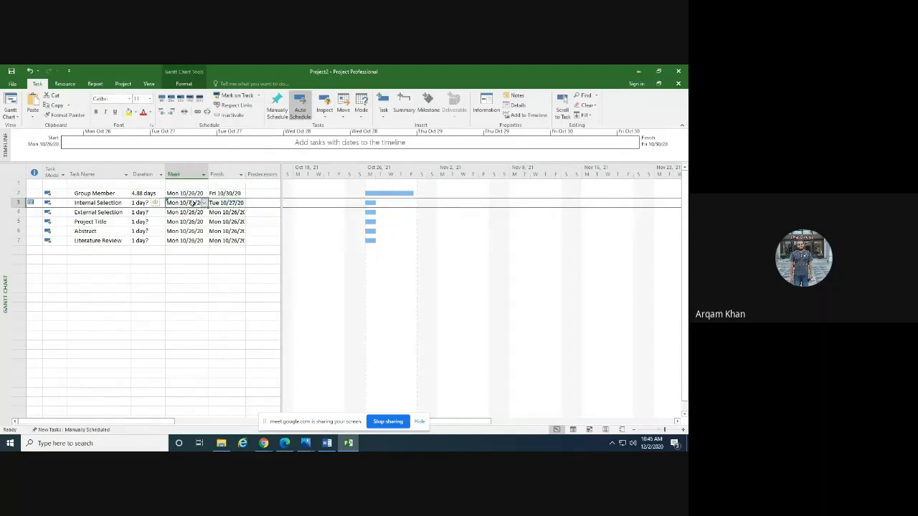
# Link the tasks from Group Member through Literature Review in sequence, and check the linked start and finish dates.
pyautogui.moveTo(91, 194); pyautogui.dragTo(100, 241)
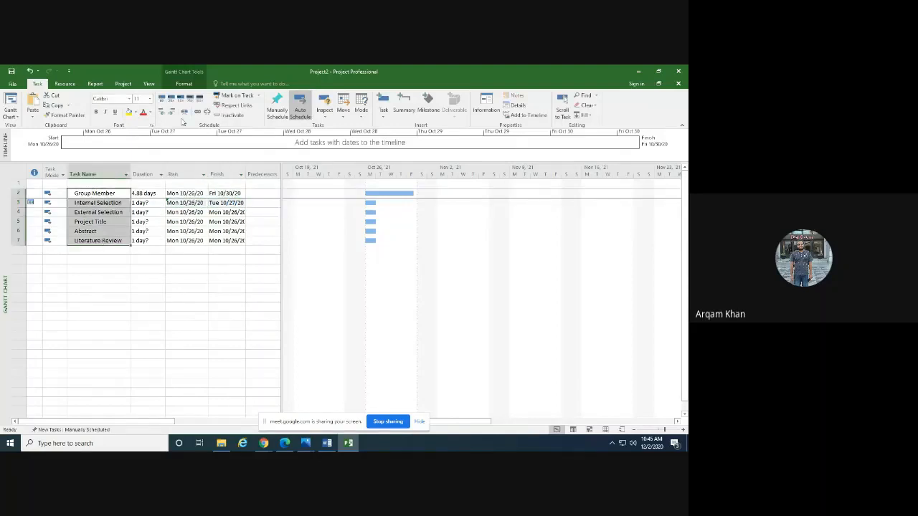
pyautogui.click(197, 113)
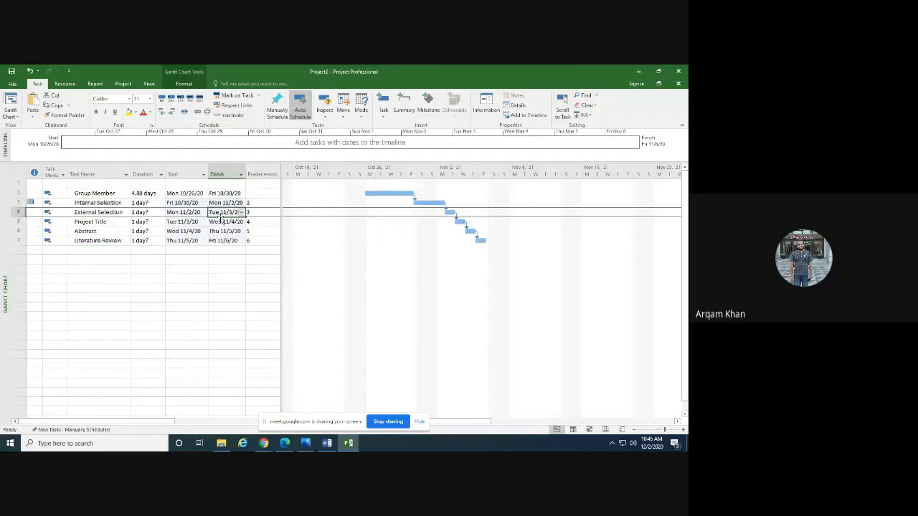
pyautogui.click(185, 204)
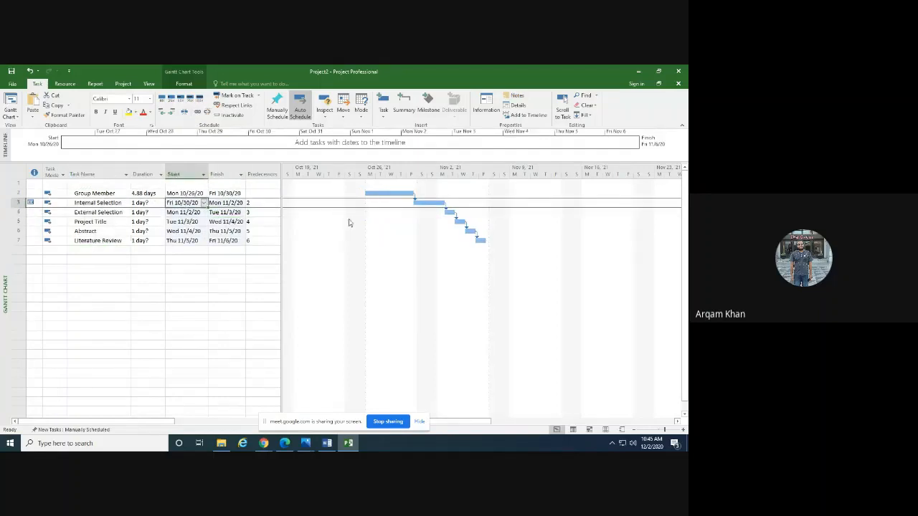
pyautogui.click(223, 193)
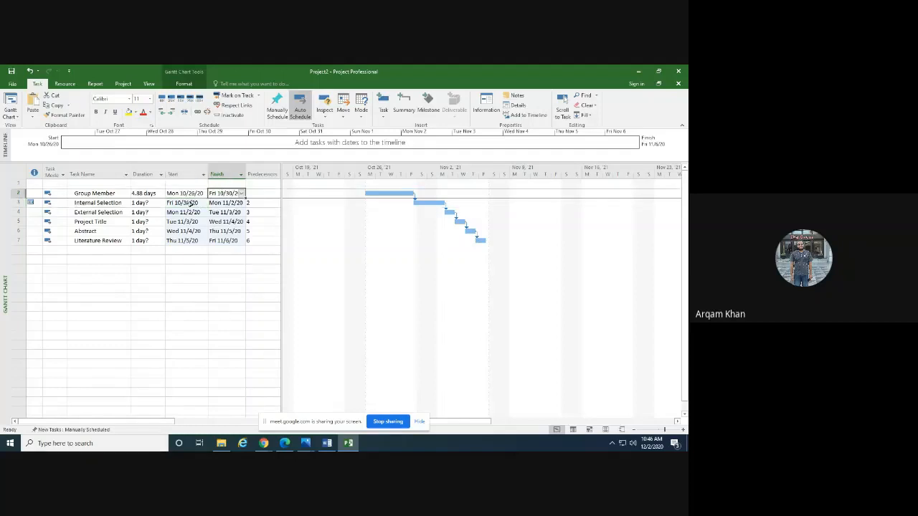
# Set the Internal Selection task's finish date to Tue 11/3/20.
pyautogui.click(190, 206)
pyautogui.click(229, 204)
pyautogui.click(242, 204)
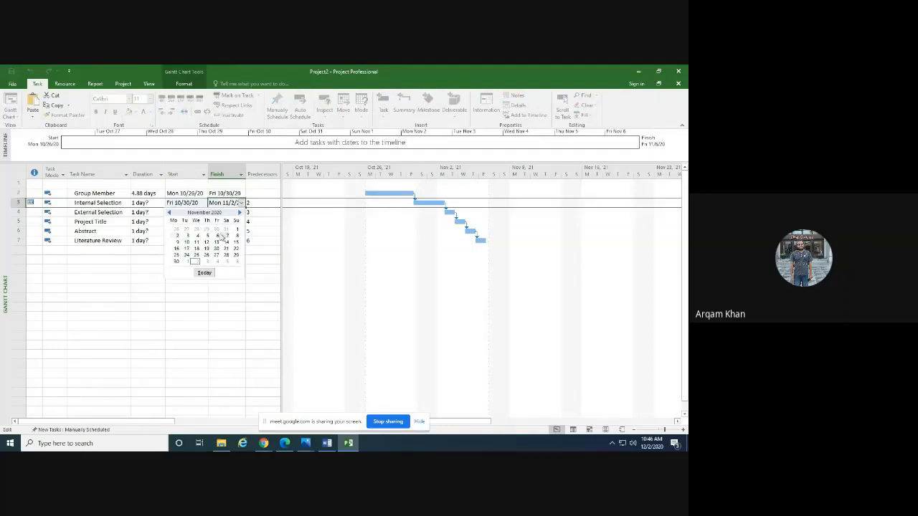
pyautogui.click(187, 235)
pyautogui.click(239, 261)
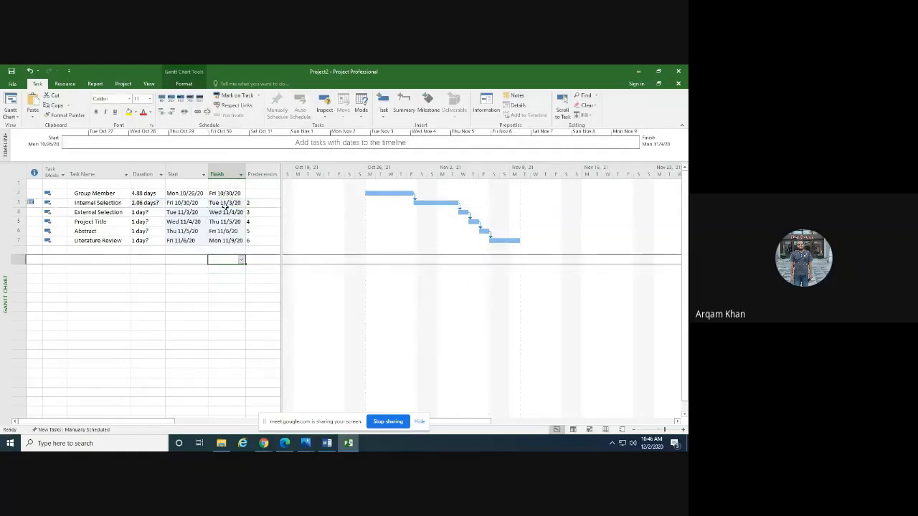
# Set the duration of External Selection to 2 days and of Project Title to 3 days.
pyautogui.click(148, 212)
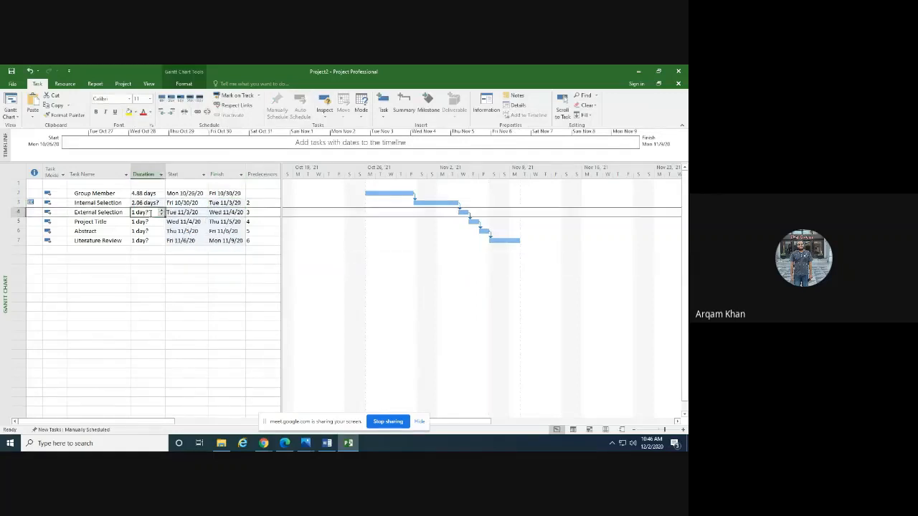
pyautogui.click(148, 212)
pyautogui.click(163, 210)
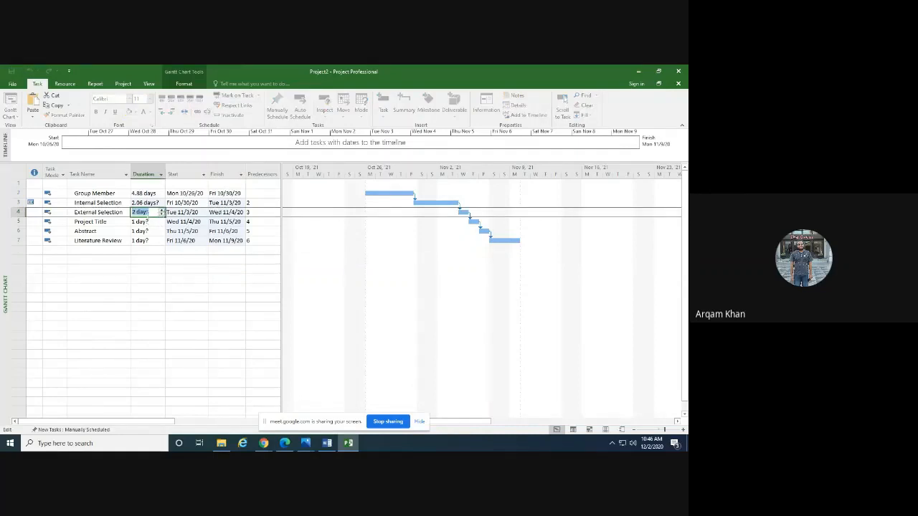
pyautogui.press('Return')
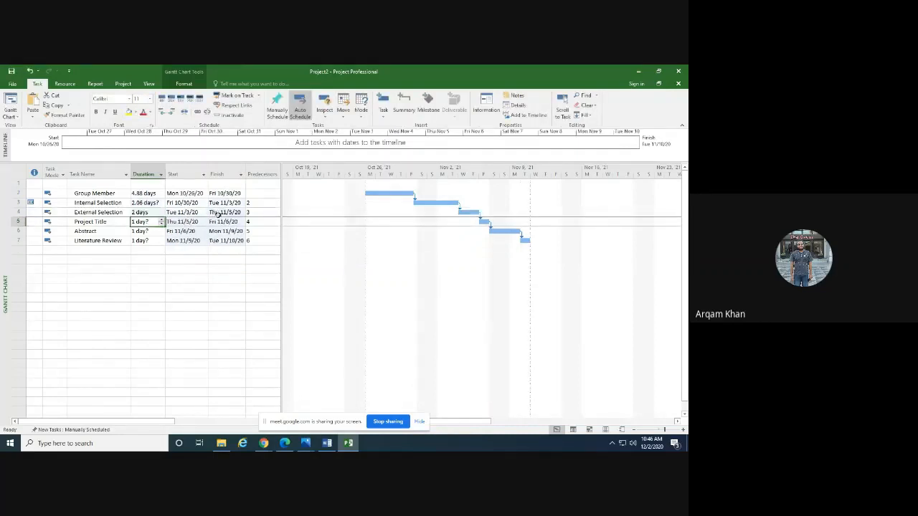
pyautogui.click(163, 220)
pyautogui.click(163, 220)
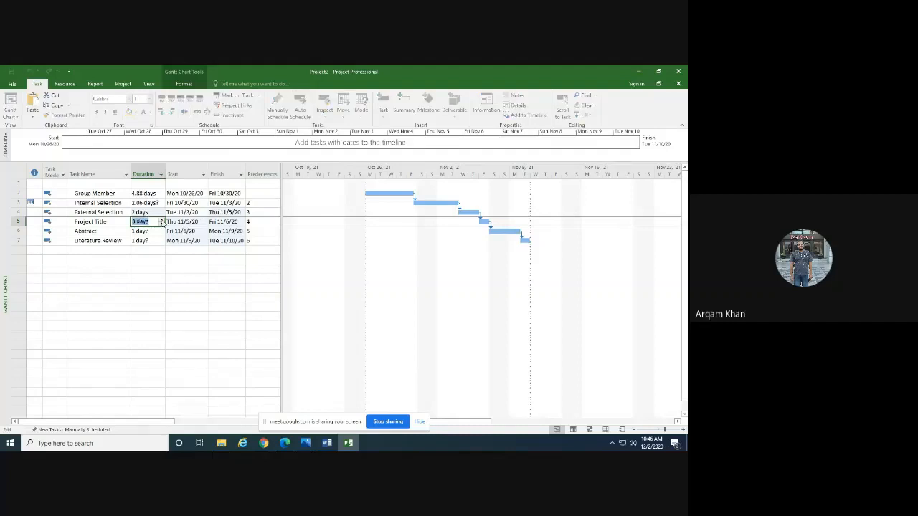
# Set the Abstract task's duration to 10 days.
pyautogui.click(145, 232)
pyautogui.click(162, 230)
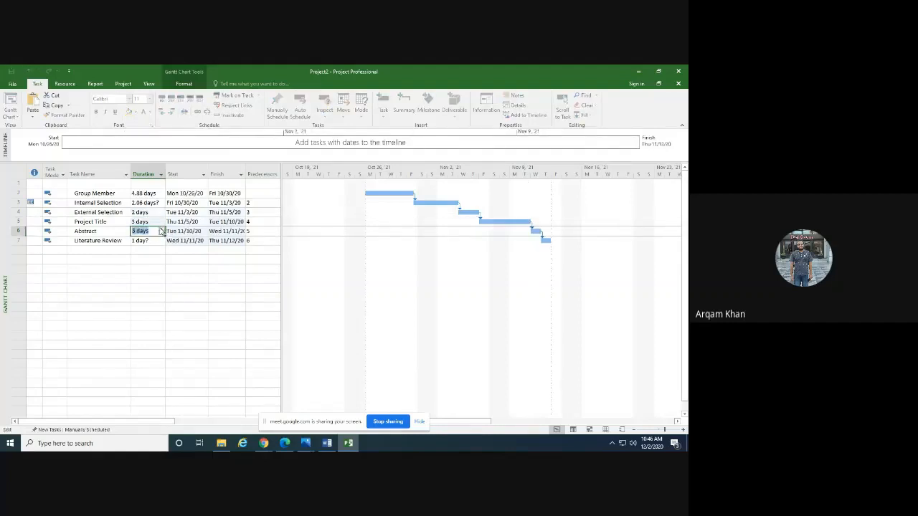
pyautogui.click(161, 233)
pyautogui.click(158, 274)
# Set the Literature Review task's duration to 50 days.
pyautogui.doubleClick(146, 242)
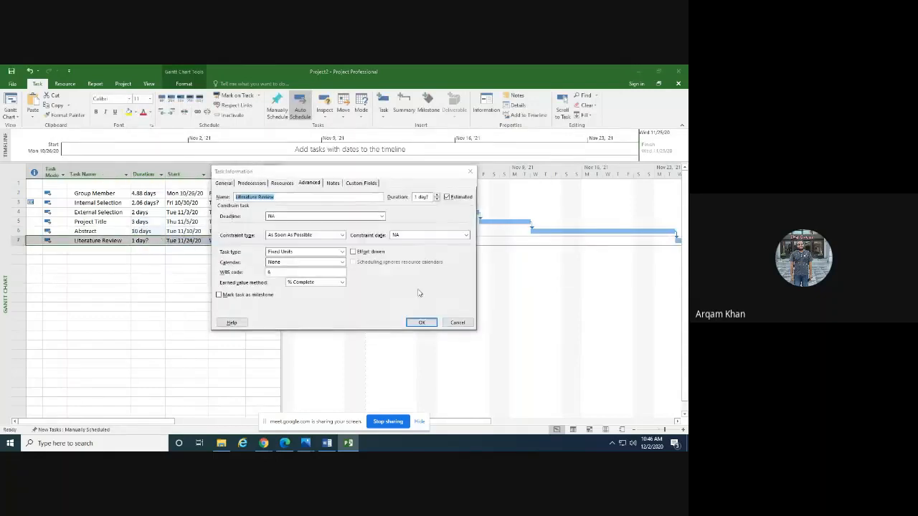
pyautogui.click(454, 322)
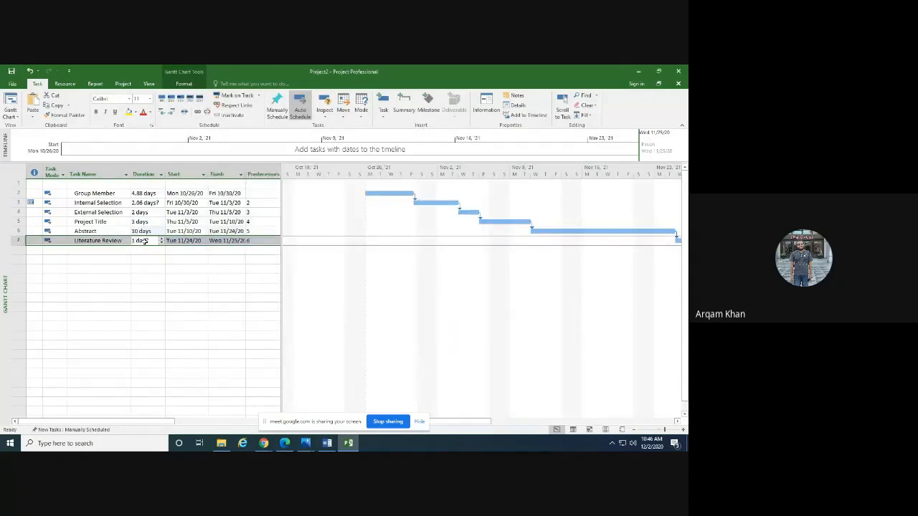
pyautogui.click(144, 241)
pyautogui.press('Tab')
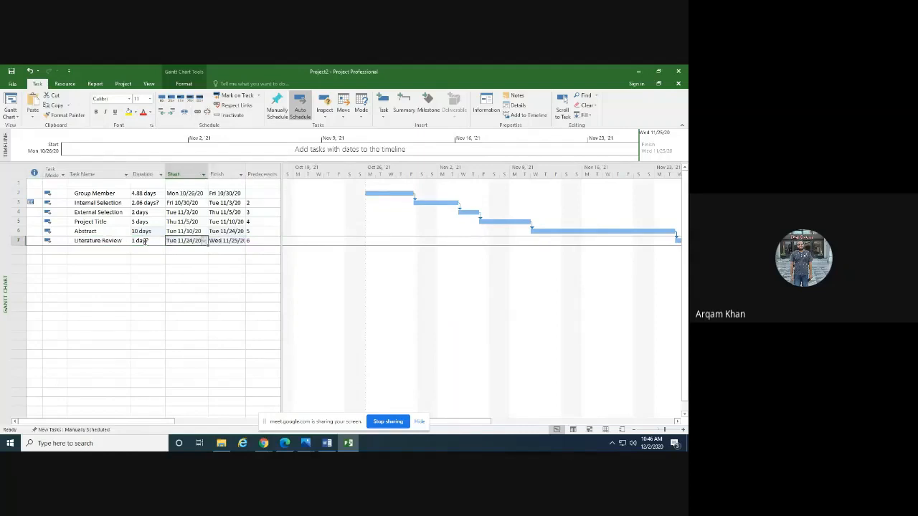
pyautogui.click(144, 242)
pyautogui.write('50')
pyautogui.press('Return')
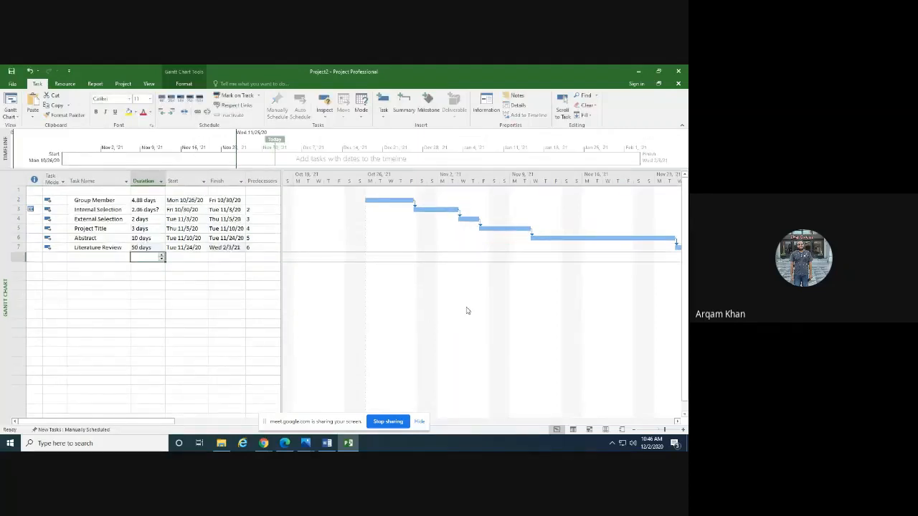
# Unlink the tasks from Group Member through Literature Review and link them again in sequence.
pyautogui.scroll(-3, 466, 310)
pyautogui.scroll(4, 466, 309)
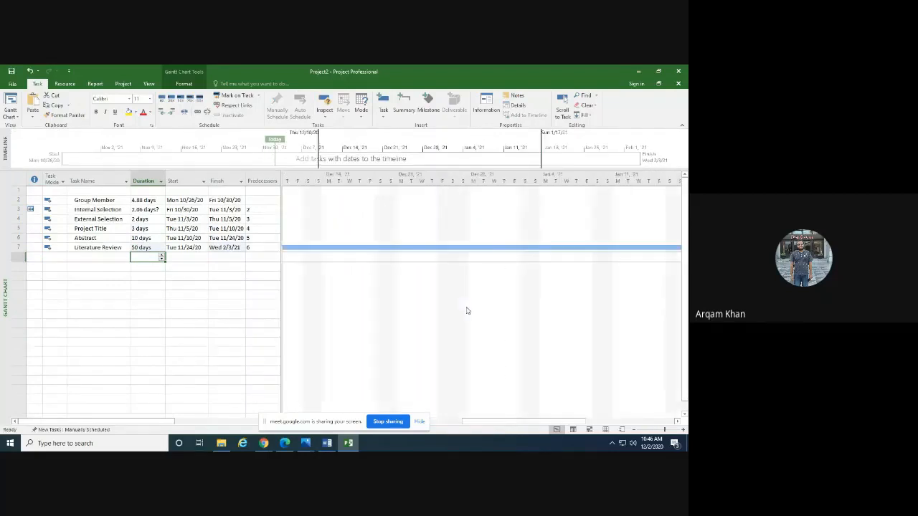
pyautogui.moveTo(514, 422); pyautogui.dragTo(365, 422)
pyautogui.scroll(-3, 400, 359)
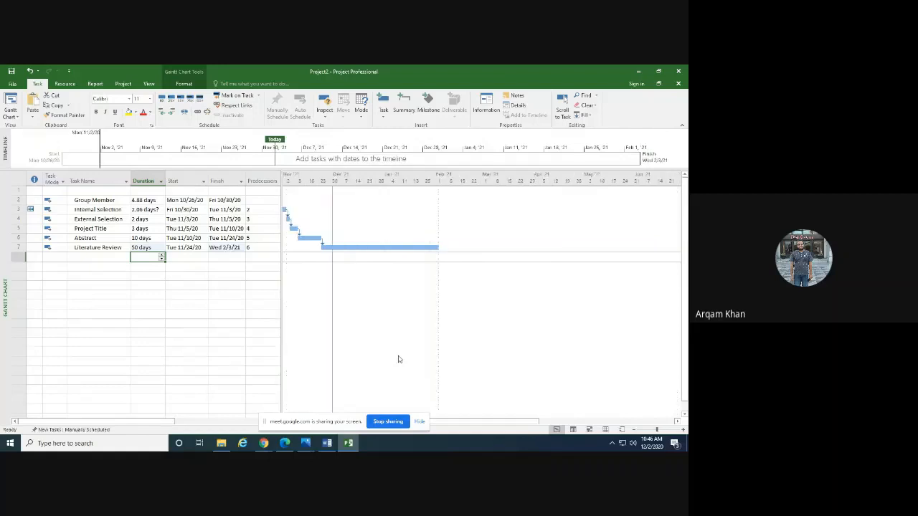
pyautogui.moveTo(443, 425); pyautogui.dragTo(428, 425)
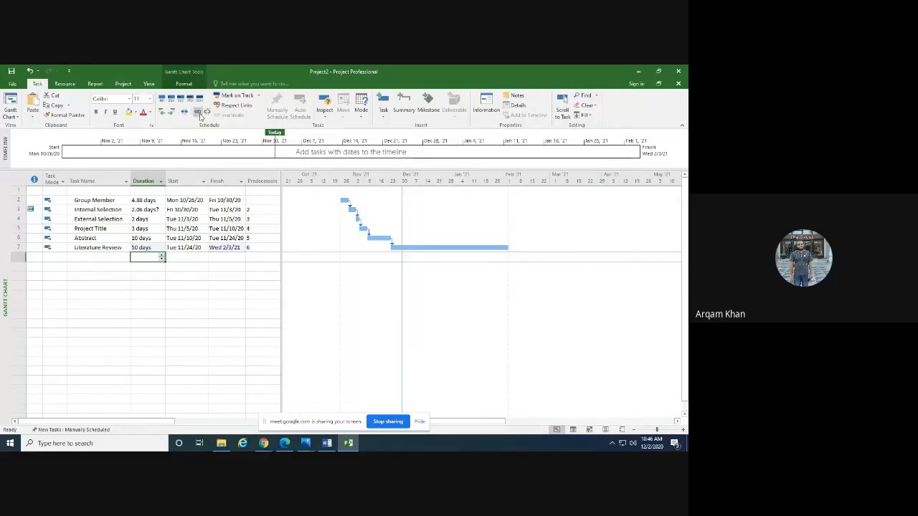
pyautogui.moveTo(93, 200); pyautogui.dragTo(113, 249)
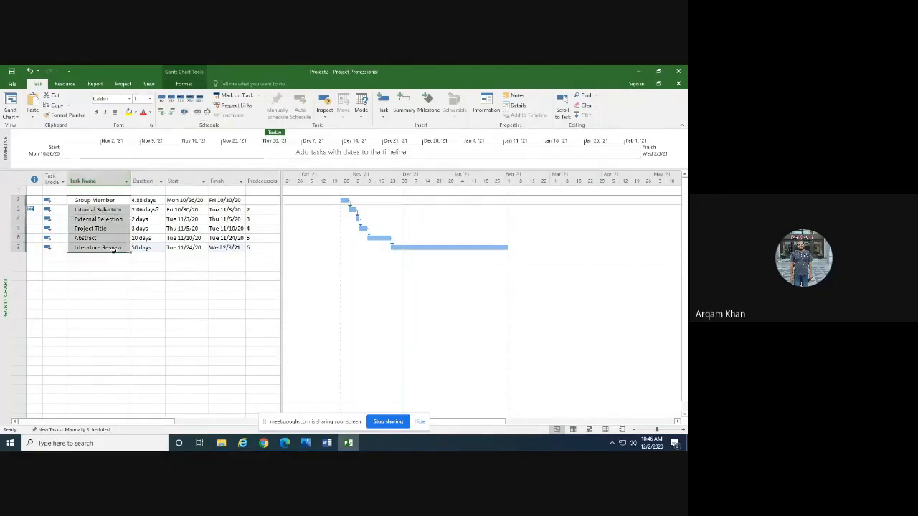
pyautogui.click(206, 112)
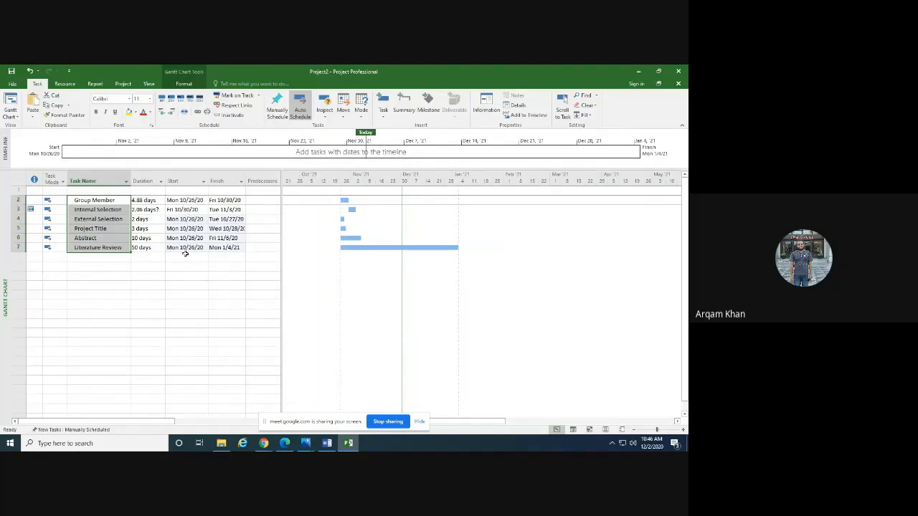
pyautogui.click(197, 112)
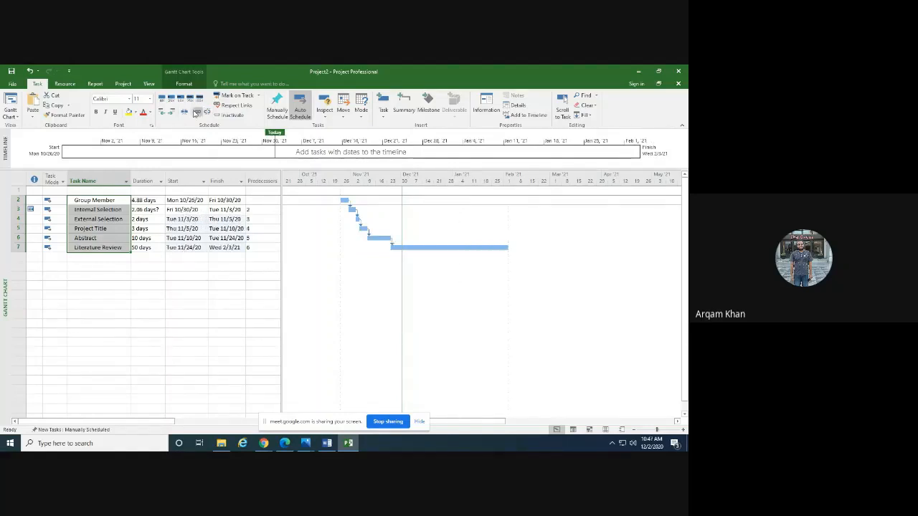
# Set the Internal Selection task's duration to 3 days.
pyautogui.click(117, 200)
pyautogui.click(115, 209)
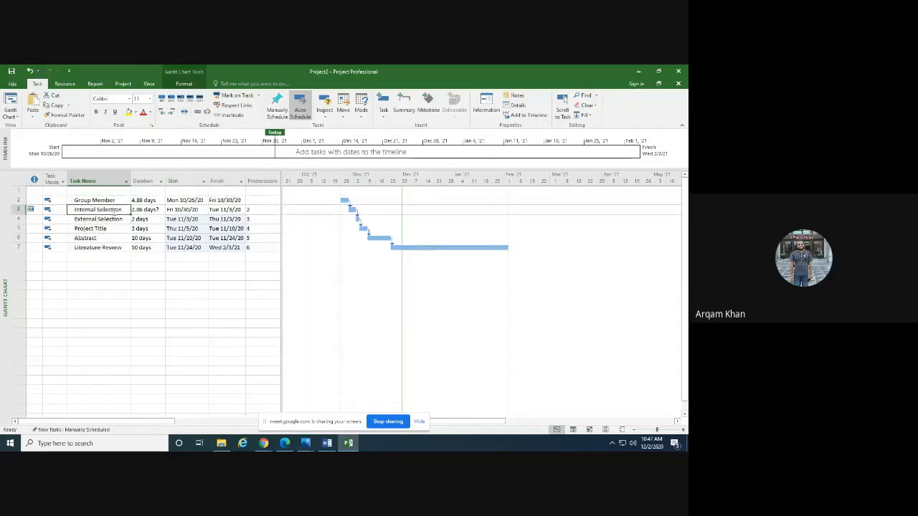
pyautogui.click(142, 211)
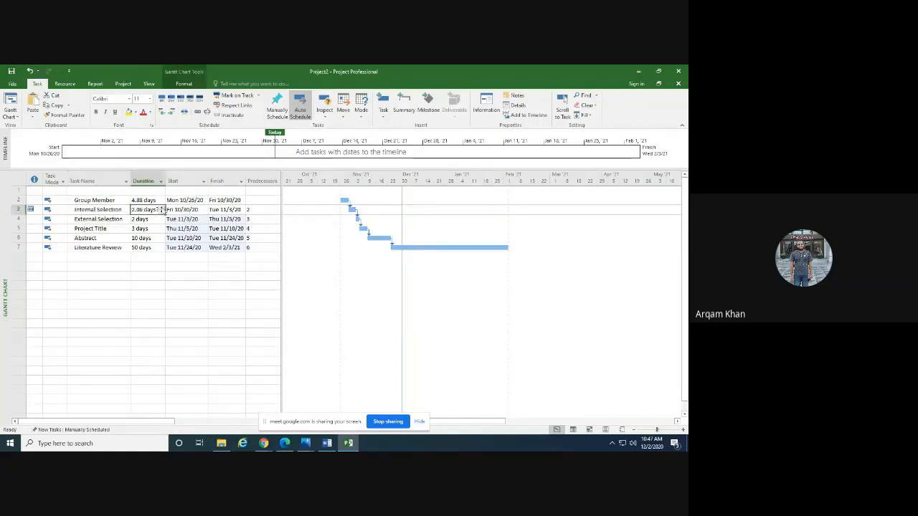
pyautogui.click(162, 208)
pyautogui.click(113, 235)
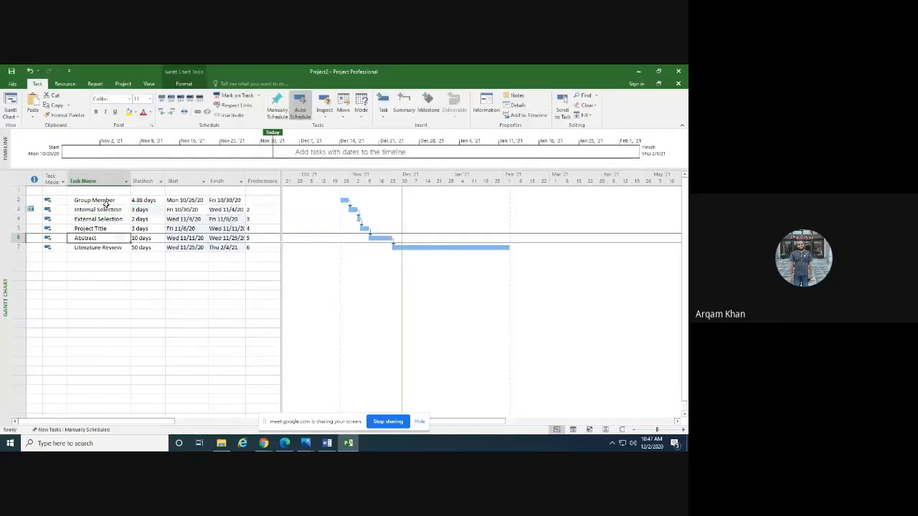
pyautogui.click(108, 200)
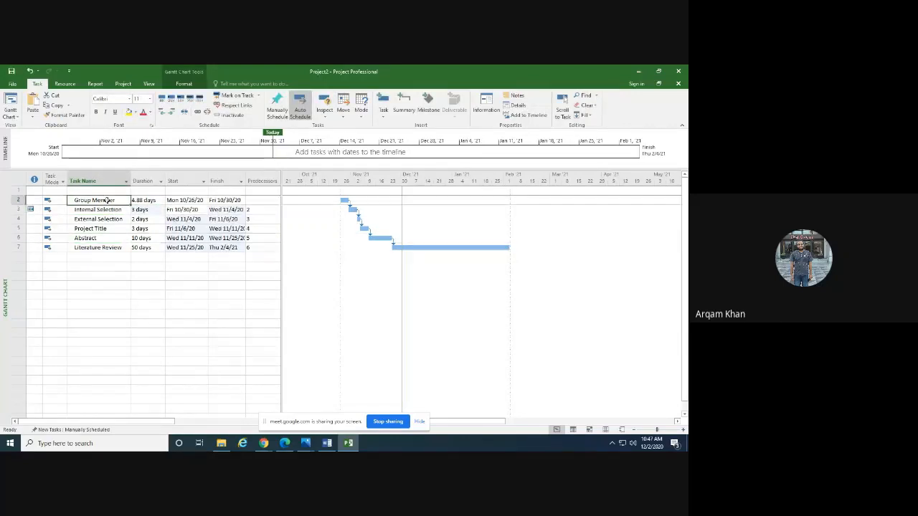
pyautogui.click(117, 210)
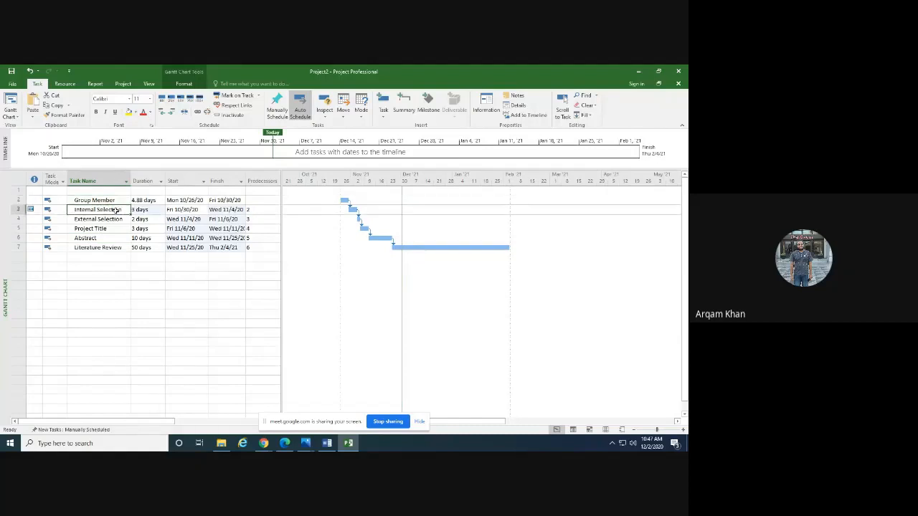
pyautogui.click(108, 220)
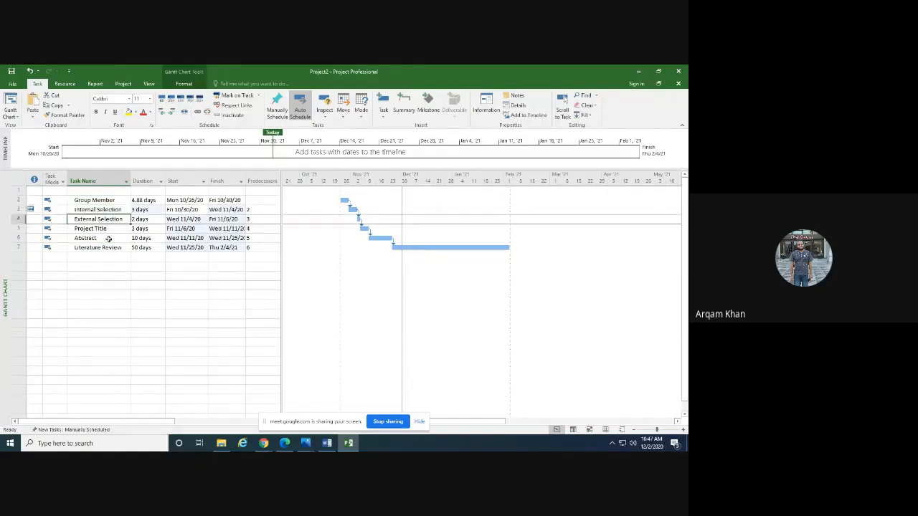
pyautogui.click(103, 228)
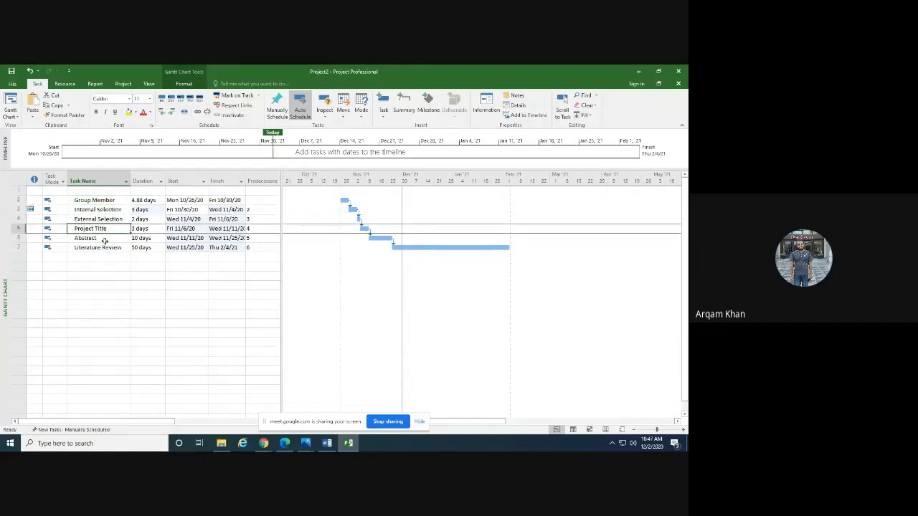
pyautogui.click(106, 239)
pyautogui.click(105, 248)
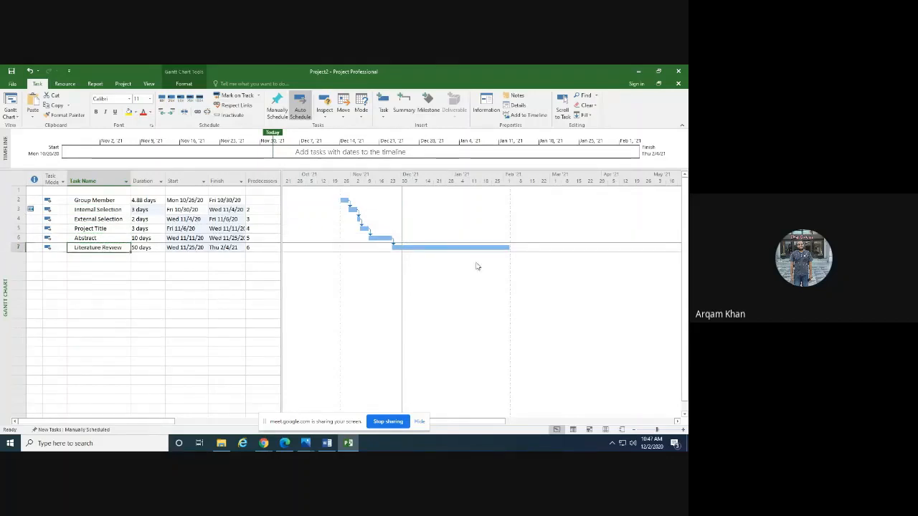
# Insert a new task named Mushawarat between Project Title and Abstract.
pyautogui.rightClick(22, 247)
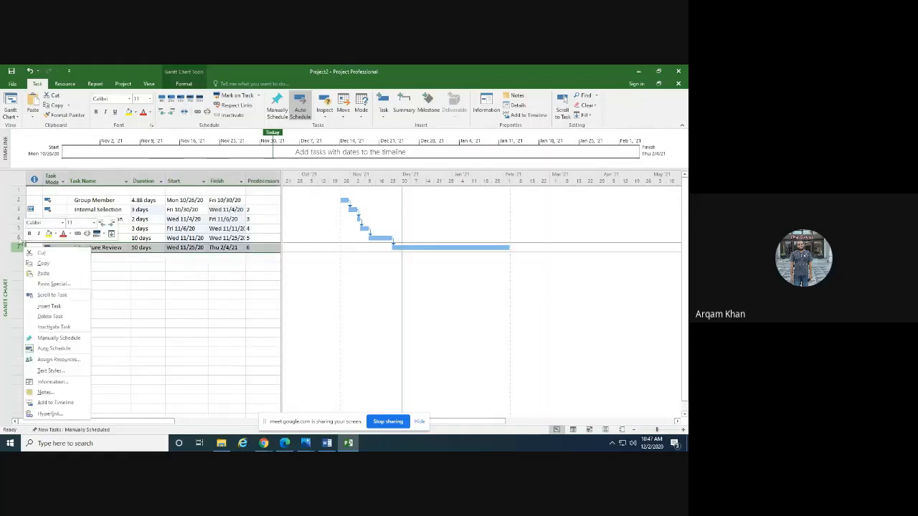
pyautogui.click(49, 307)
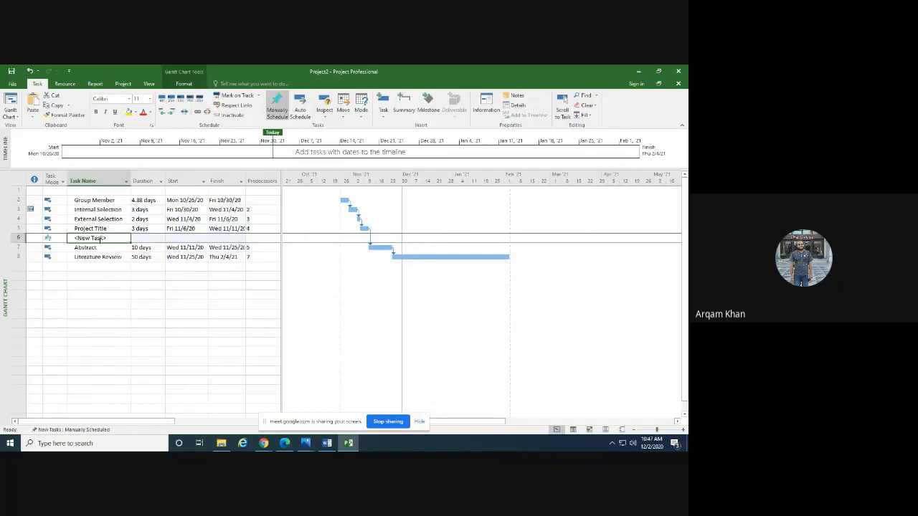
pyautogui.write('Mushawar')
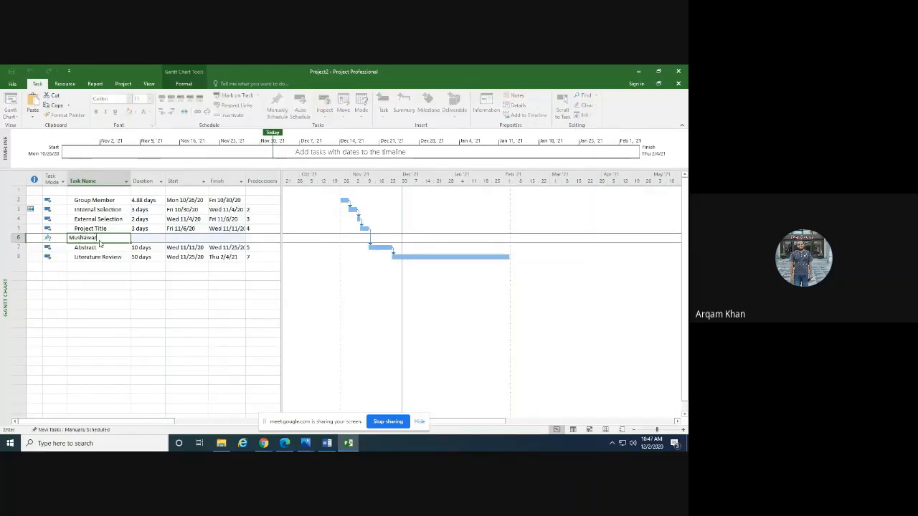
pyautogui.write('at')
pyautogui.press('Return')
# Change the task mode of Mushawarat to Auto Scheduled.
pyautogui.click(54, 236)
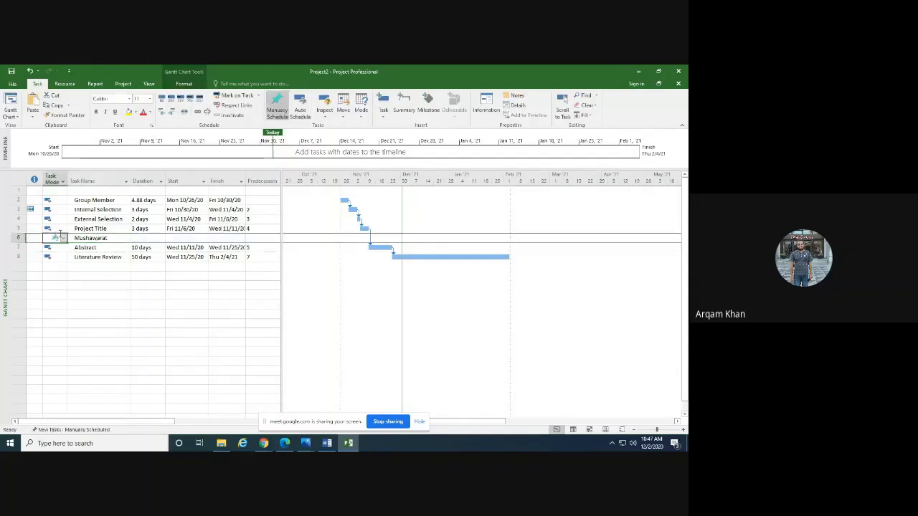
pyautogui.click(56, 237)
pyautogui.click(62, 253)
pyautogui.rightClick(20, 248)
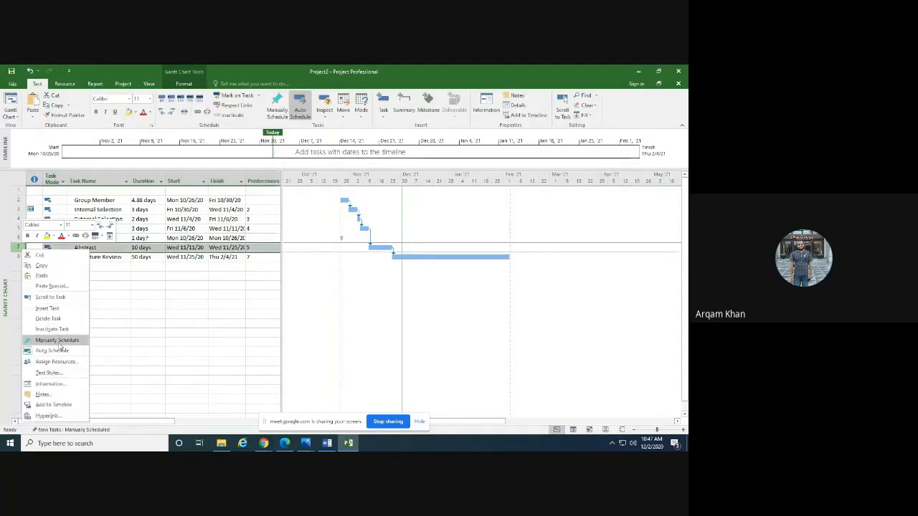
pyautogui.click(111, 247)
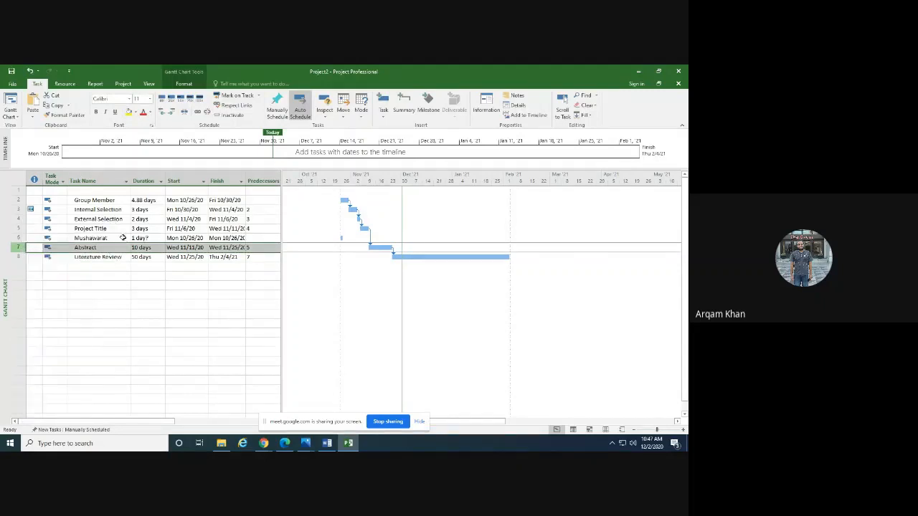
# Rename the Mushawarat task to Mushawarat With Seniors and indent it as a subtask of Project Title.
pyautogui.click(122, 237)
pyautogui.doubleClick(120, 241)
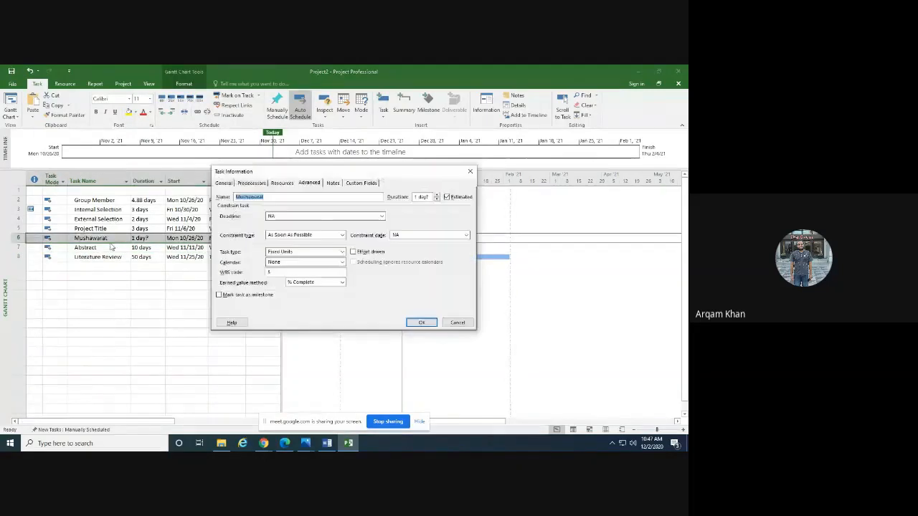
pyautogui.click(274, 198)
pyautogui.write('With')
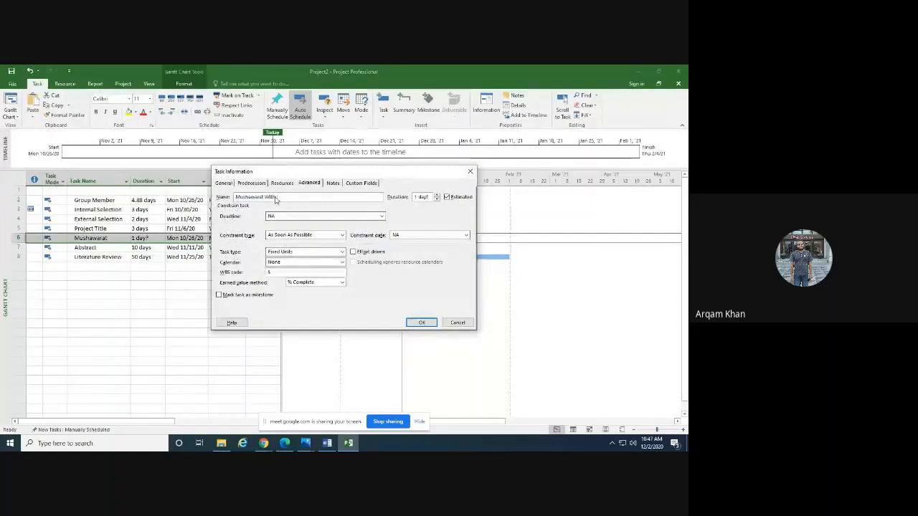
pyautogui.write(' Sir')
pyautogui.write('rs')
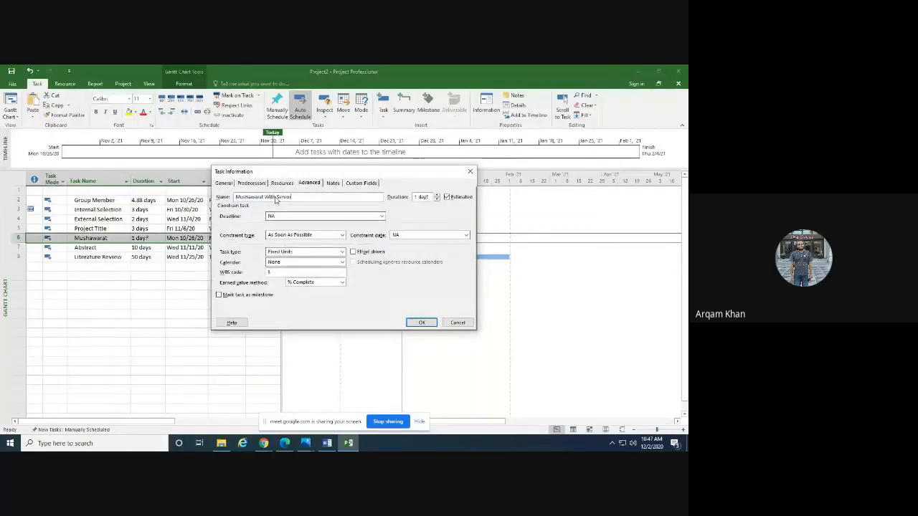
pyautogui.press('Return')
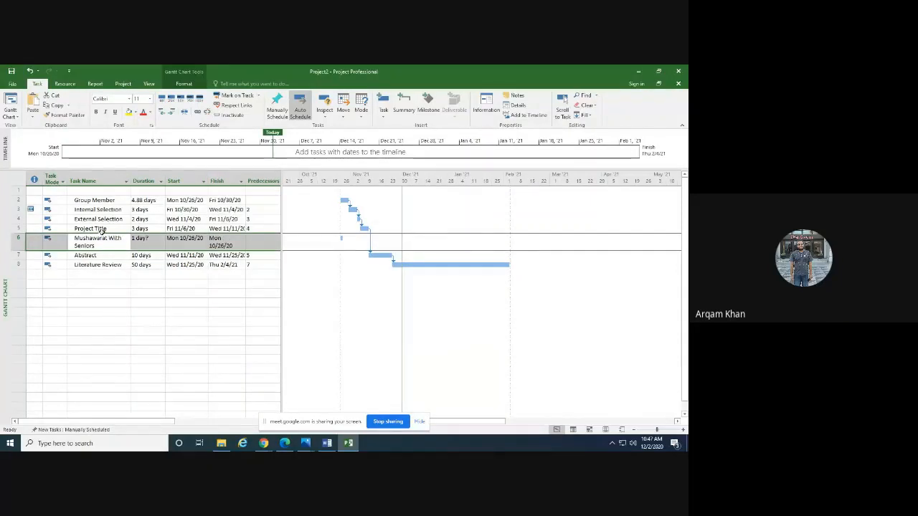
pyautogui.click(96, 238)
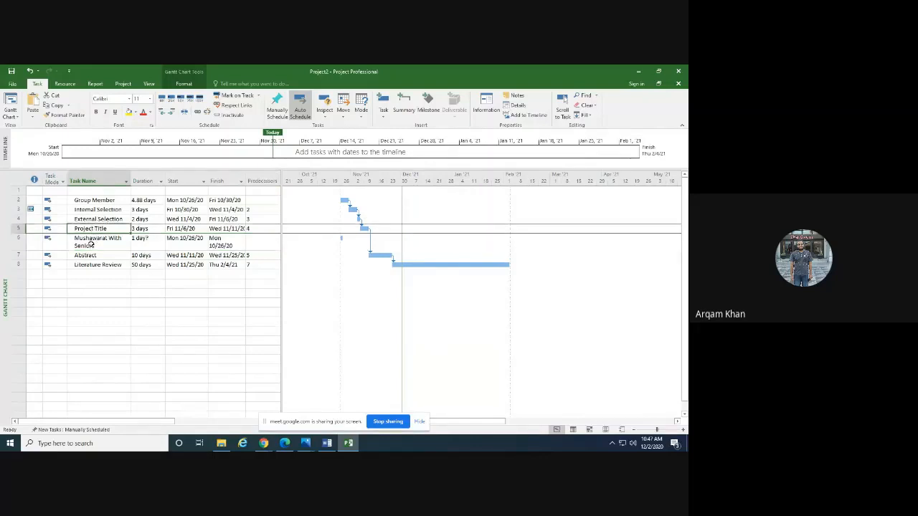
pyautogui.click(173, 115)
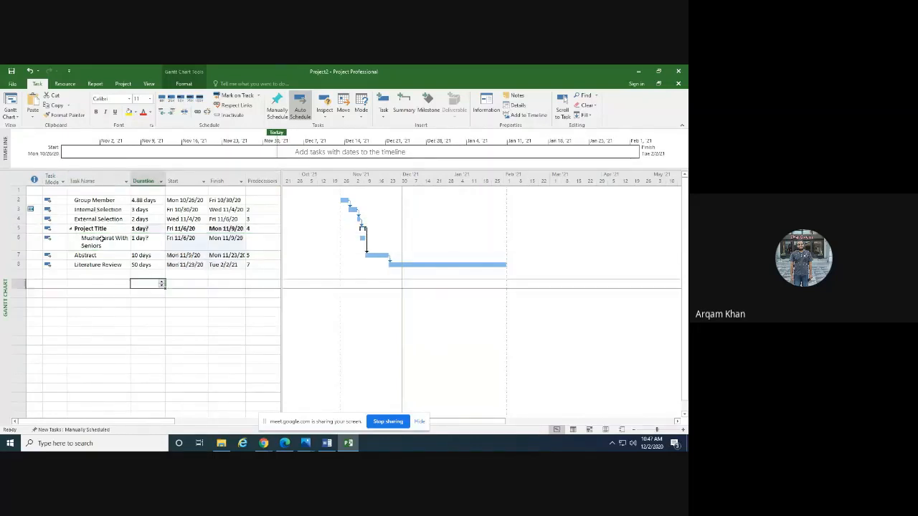
# Set the duration of the Mushawarat With Seniors task to 2 days.
pyautogui.click(152, 236)
pyautogui.click(162, 240)
pyautogui.click(159, 281)
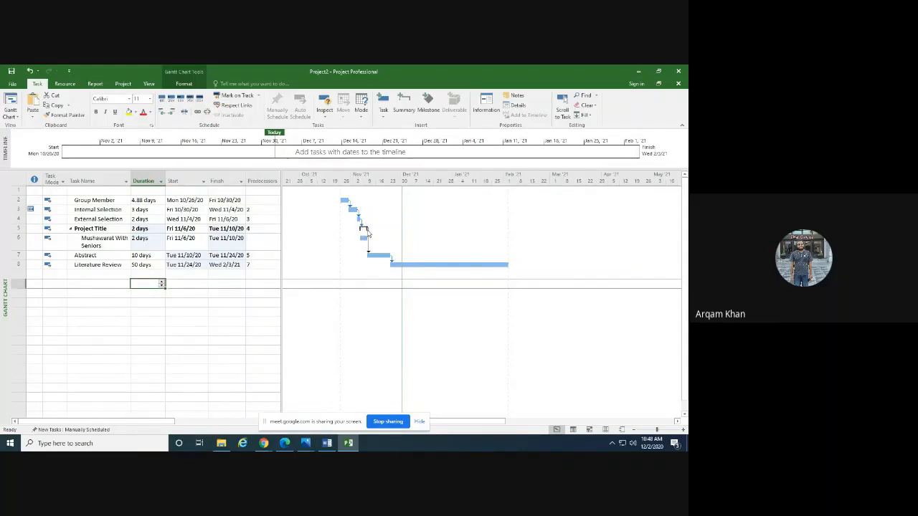
pyautogui.click(103, 242)
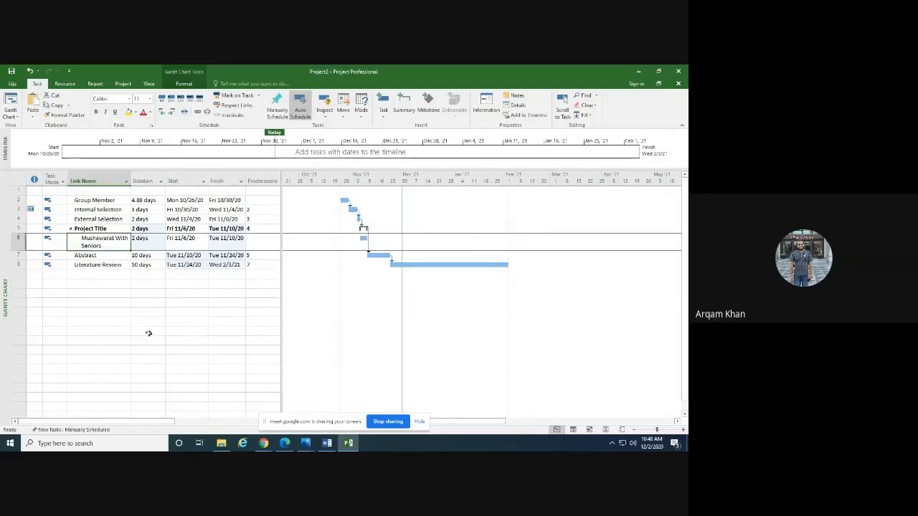
pyautogui.click(263, 443)
pyautogui.click(230, 406)
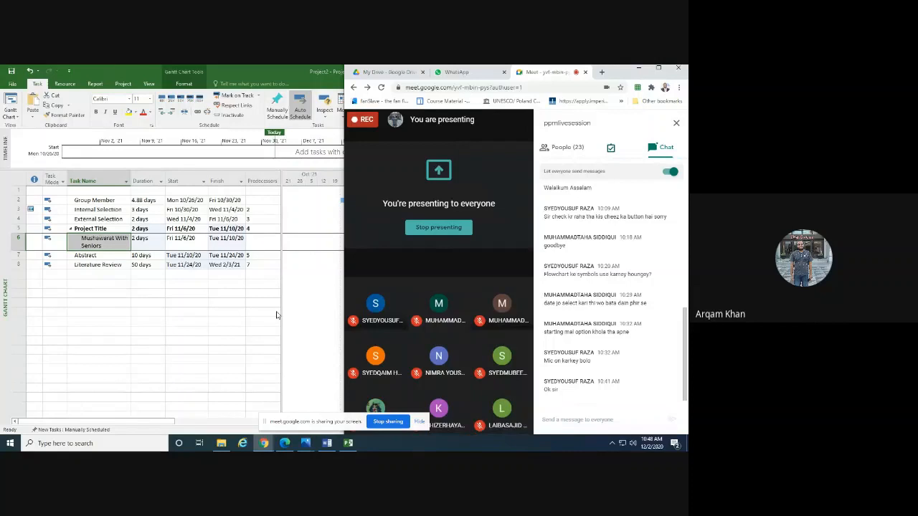
pyautogui.click(154, 312)
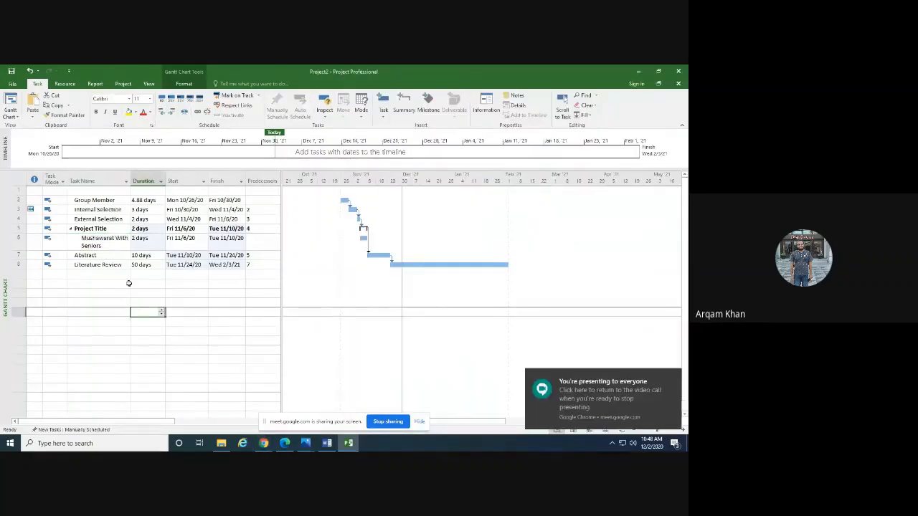
# Enter Final Year Project as the task name in the empty first row above Group Member.
pyautogui.click(81, 190)
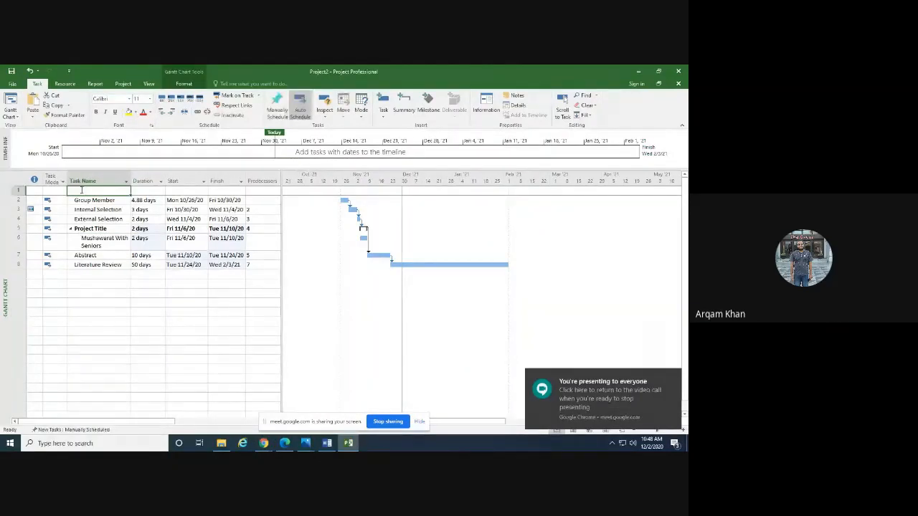
pyautogui.write('Hi')
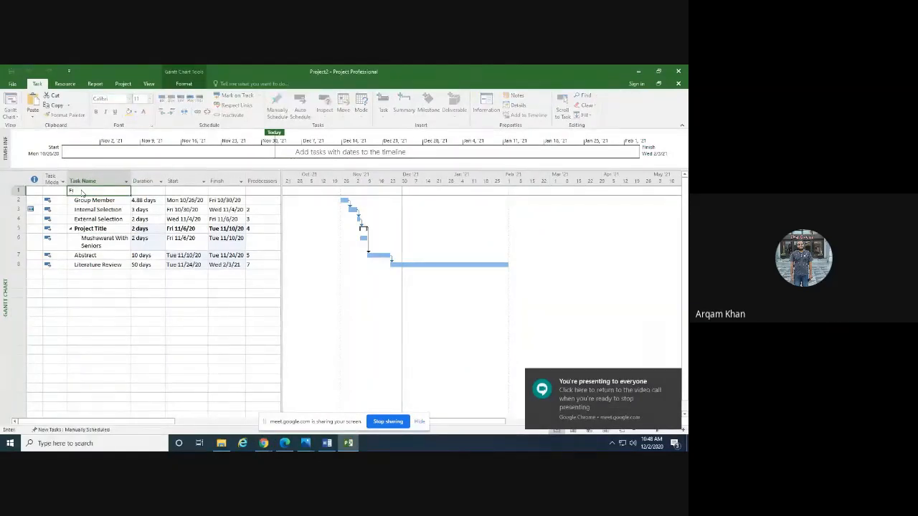
pyautogui.write('nal Year P')
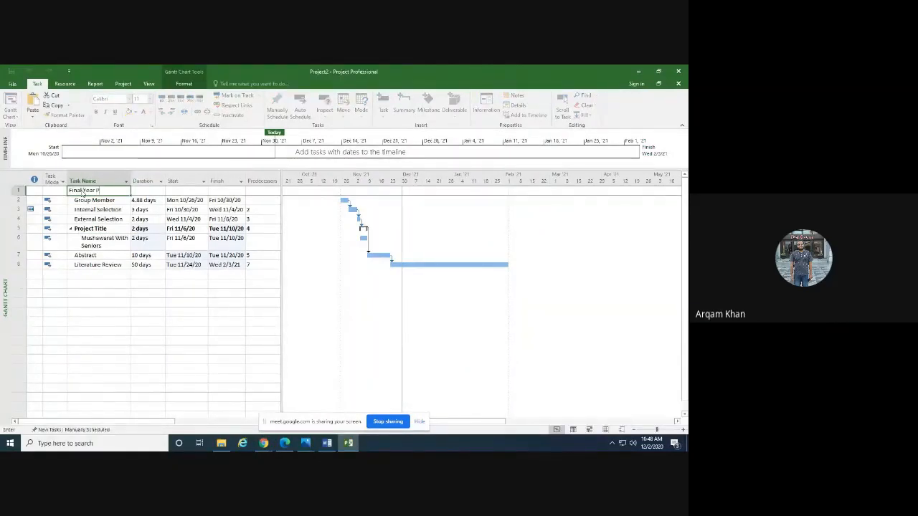
pyautogui.write('roject')
pyautogui.press('Return')
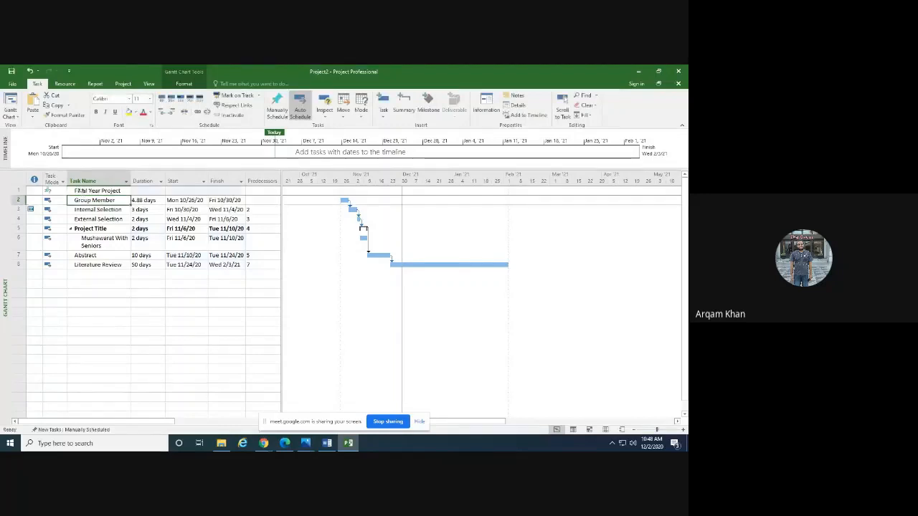
# Link all tasks in sequence from Final Year Project through Literature Review.
pyautogui.click(80, 191)
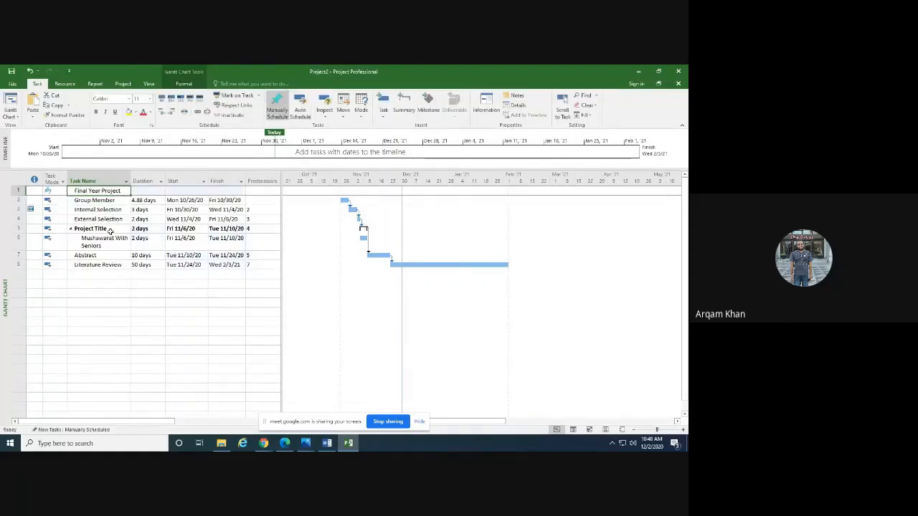
pyautogui.moveTo(91, 192); pyautogui.dragTo(100, 265)
pyautogui.click(197, 112)
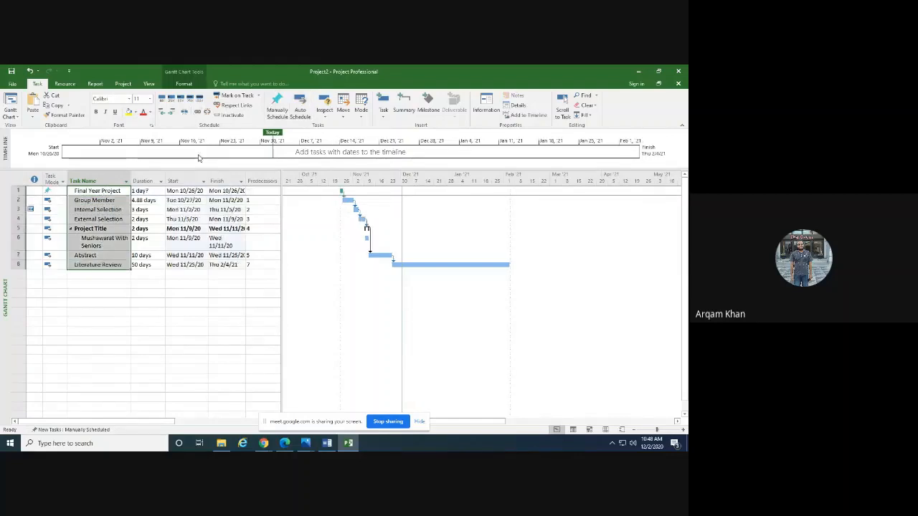
pyautogui.click(147, 292)
# Change the task mode of Final Year Project to Auto Scheduled.
pyautogui.click(58, 192)
pyautogui.click(63, 192)
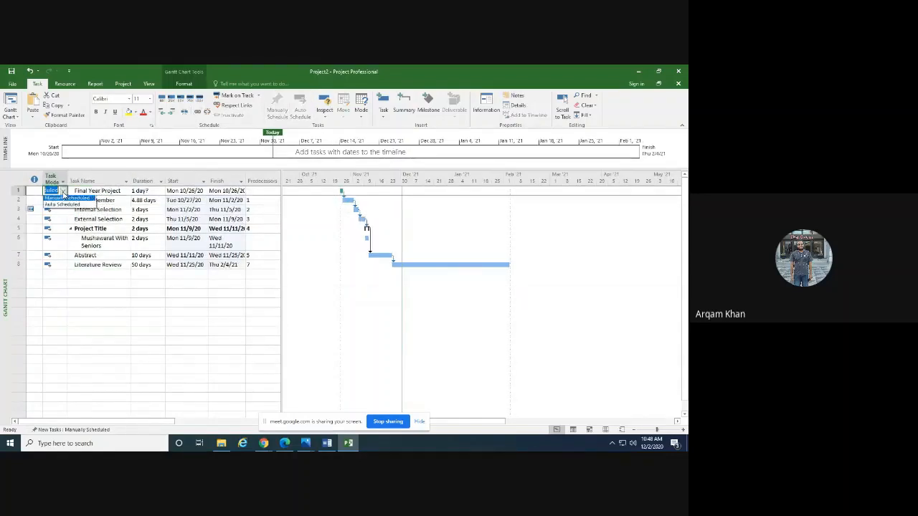
pyautogui.click(66, 205)
pyautogui.click(92, 273)
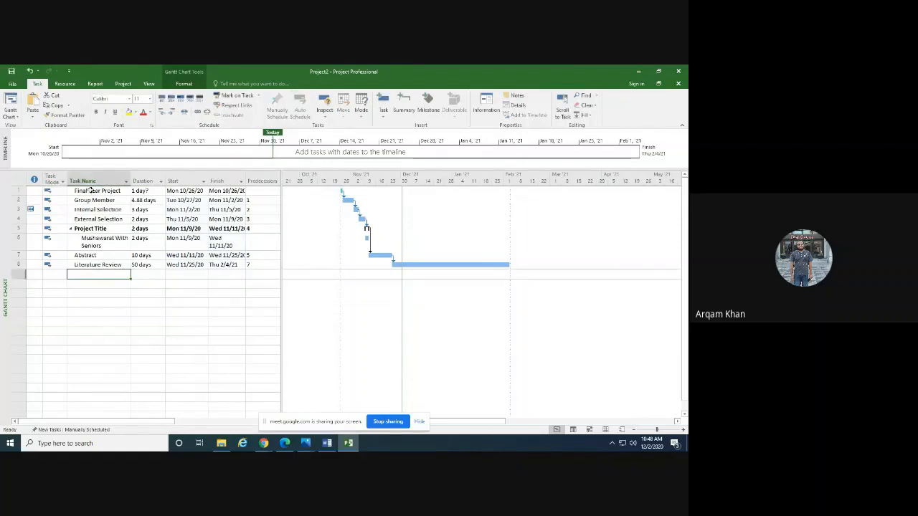
# Indent the tasks from Group Member through Literature Review as subtasks of Final Year Project.
pyautogui.moveTo(93, 200); pyautogui.dragTo(99, 265)
pyautogui.click(172, 112)
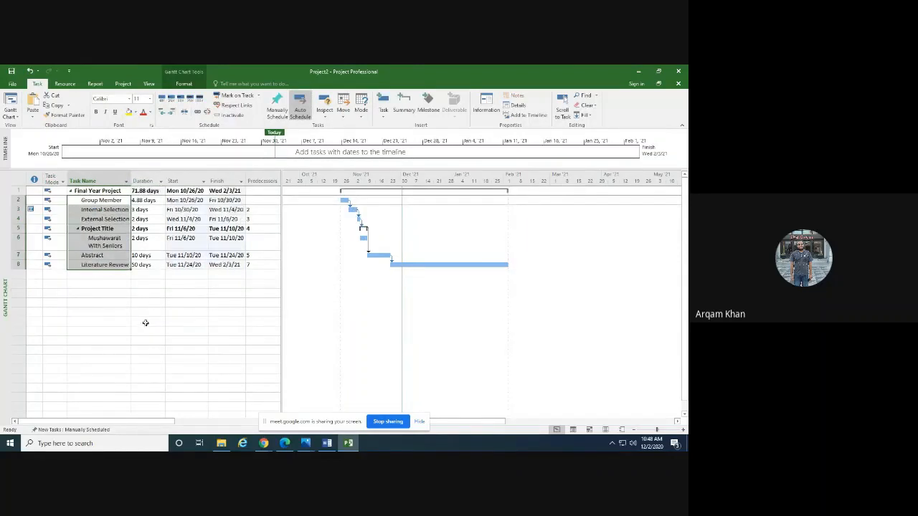
pyautogui.click(144, 321)
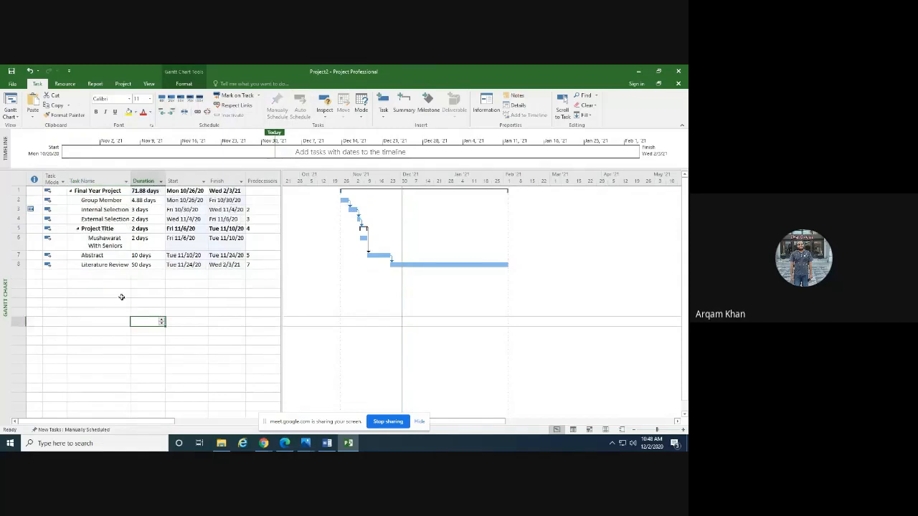
# Examine the Final Year Project duration and compare the subtasks' predecessor entries with the row numbers of the tasks they refer to.
pyautogui.click(146, 191)
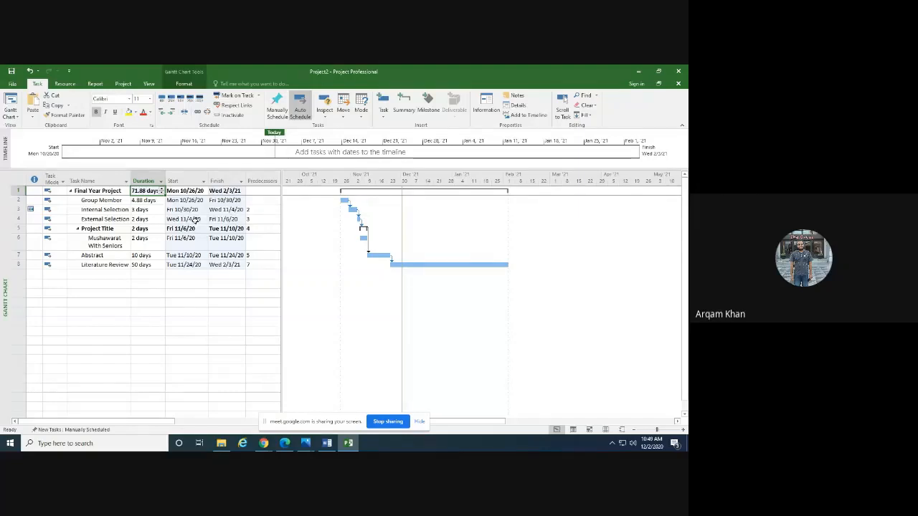
pyautogui.click(253, 210)
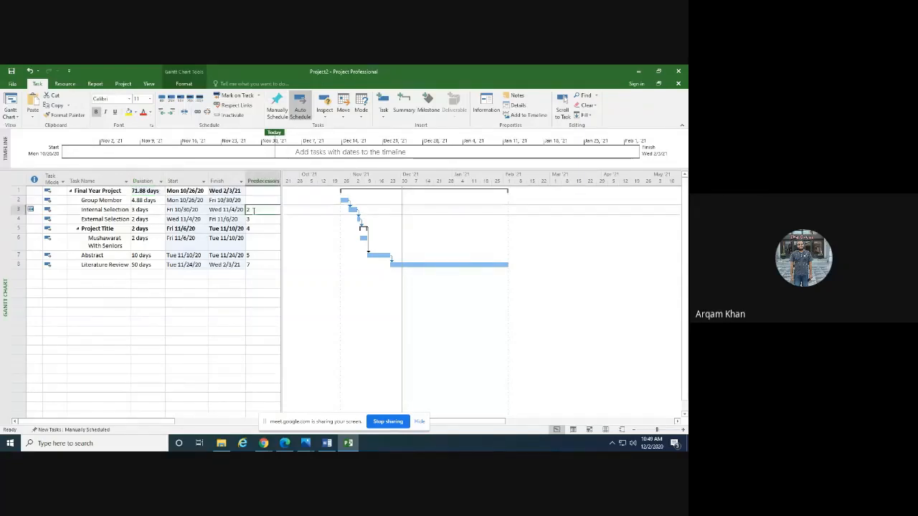
pyautogui.click(251, 219)
pyautogui.write('3')
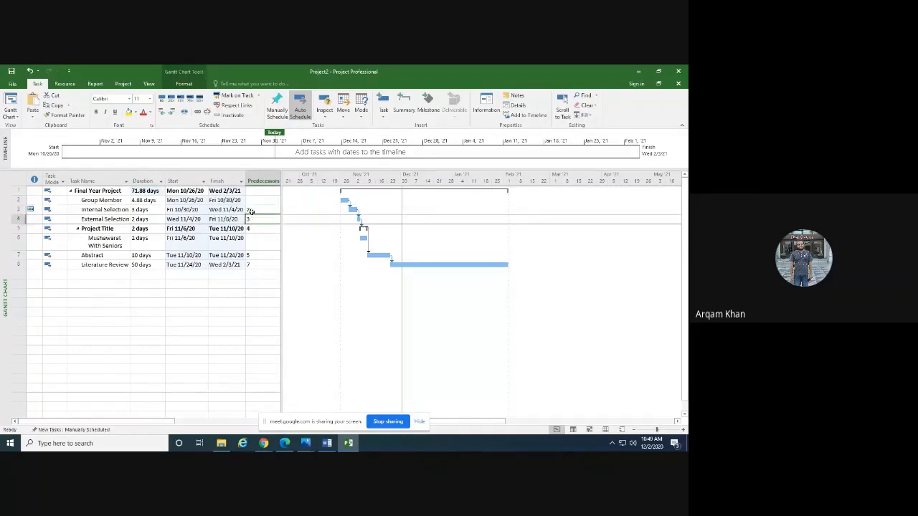
pyautogui.click(254, 210)
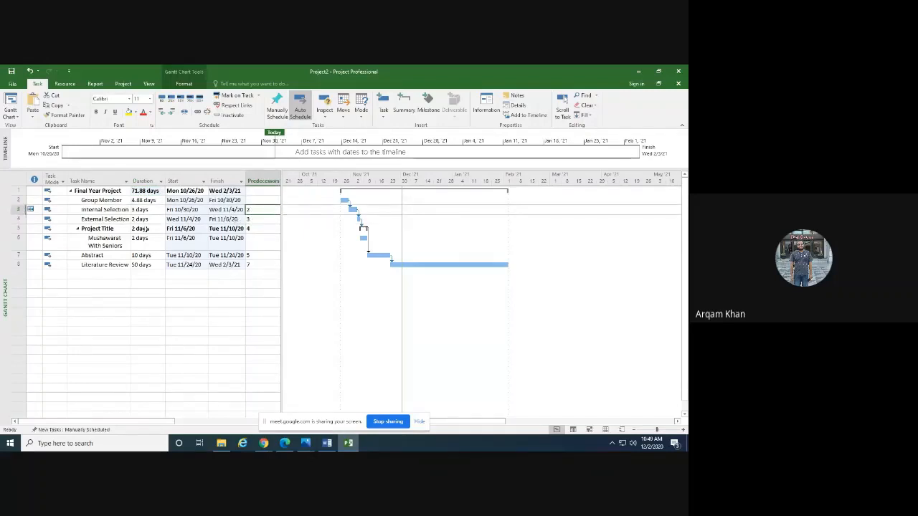
pyautogui.click(254, 210)
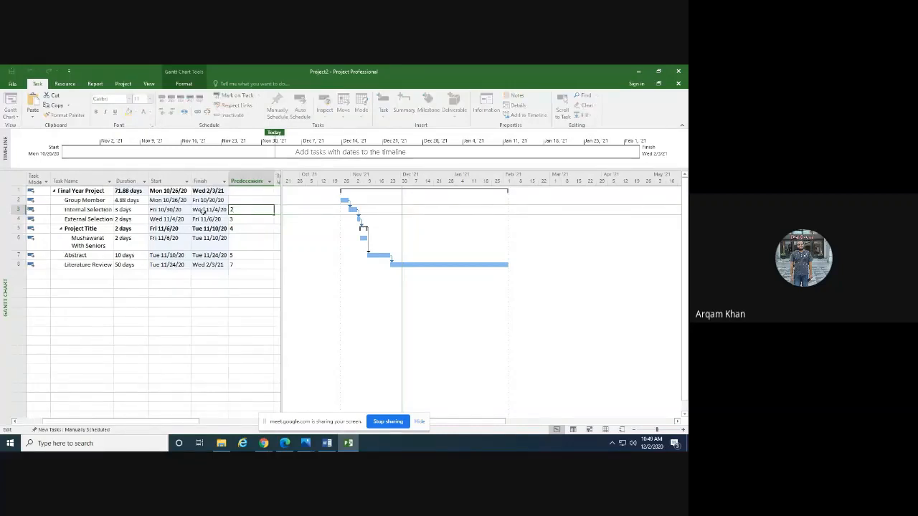
pyautogui.click(238, 200)
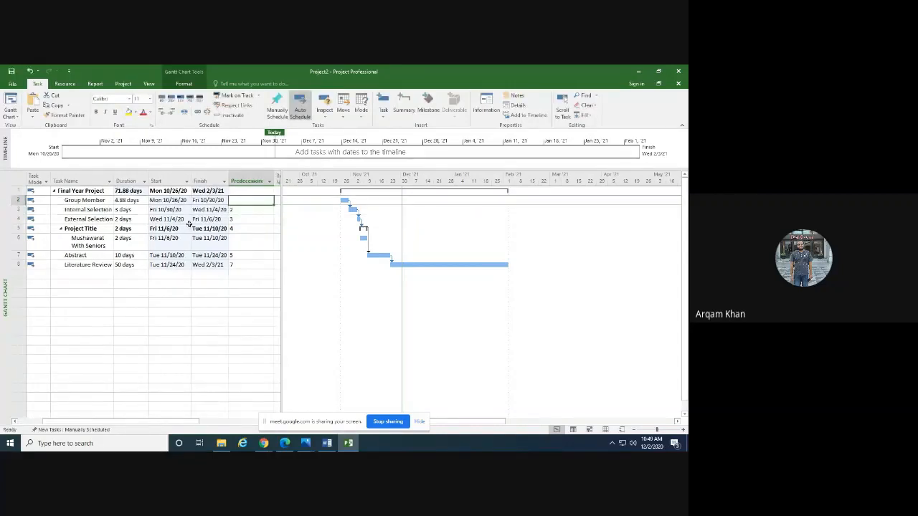
pyautogui.click(21, 200)
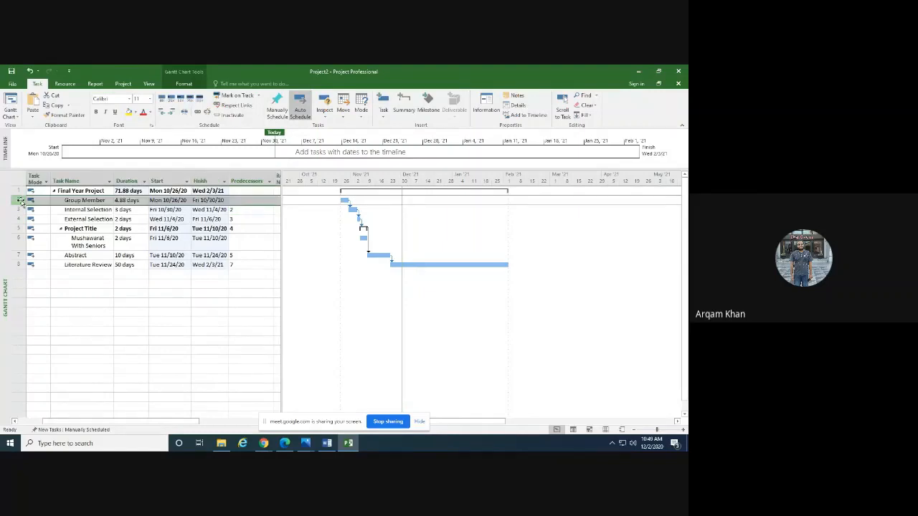
pyautogui.click(245, 221)
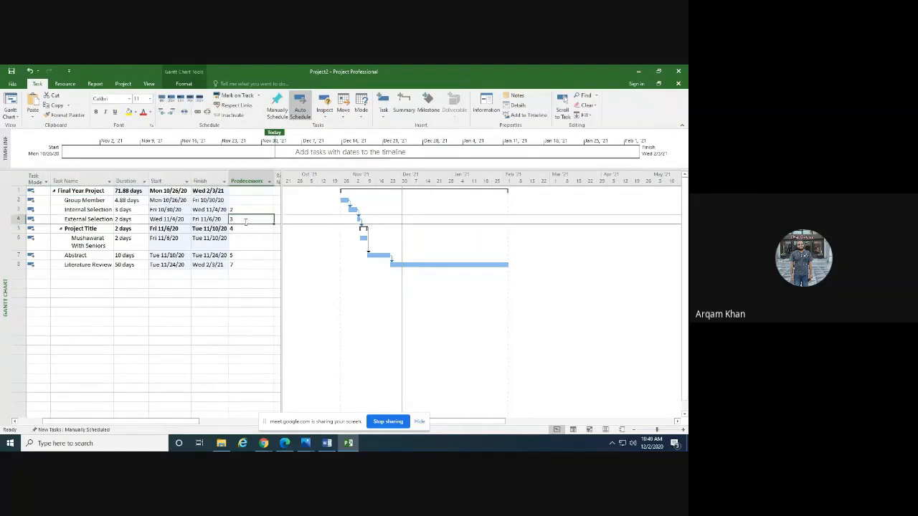
pyautogui.click(18, 218)
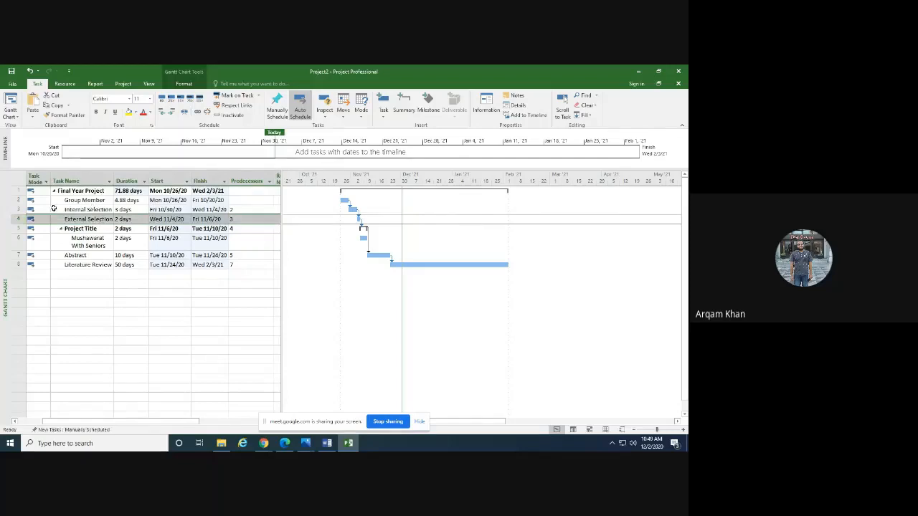
pyautogui.click(19, 209)
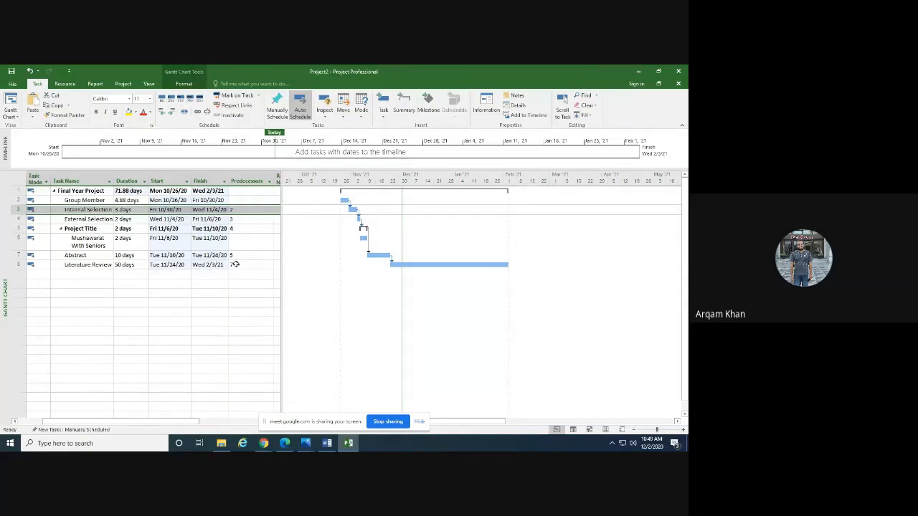
pyautogui.click(22, 265)
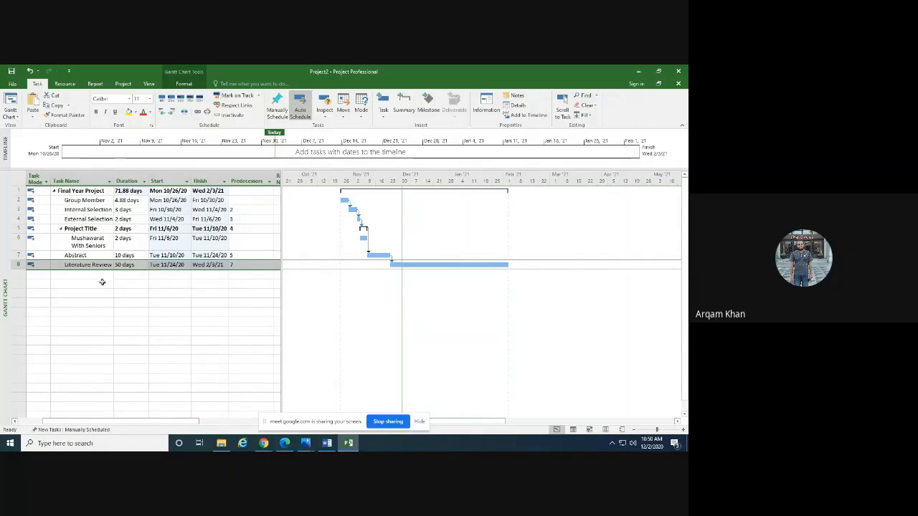
# Add three tasks below Literature Review named Methodology, Results and Conclusions, and Report Writing.
pyautogui.click(66, 276)
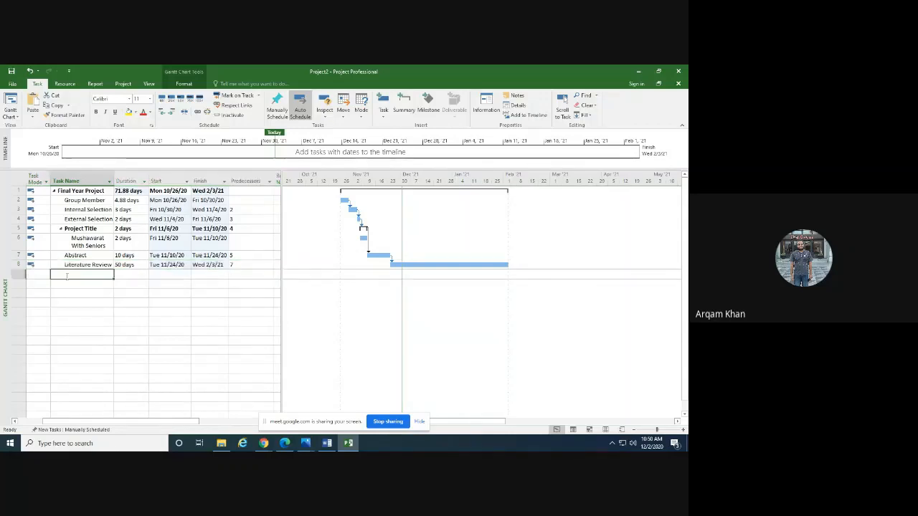
pyautogui.write('Method')
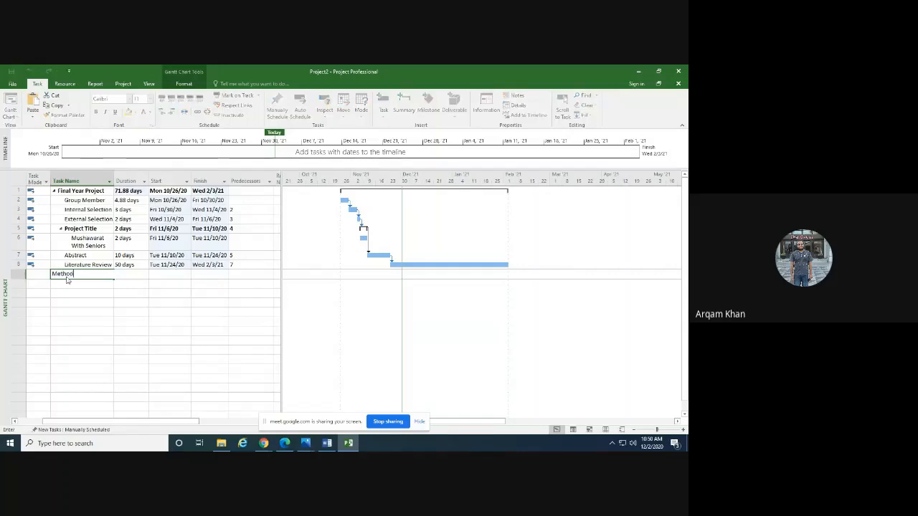
pyautogui.write('ology')
pyautogui.press('Return')
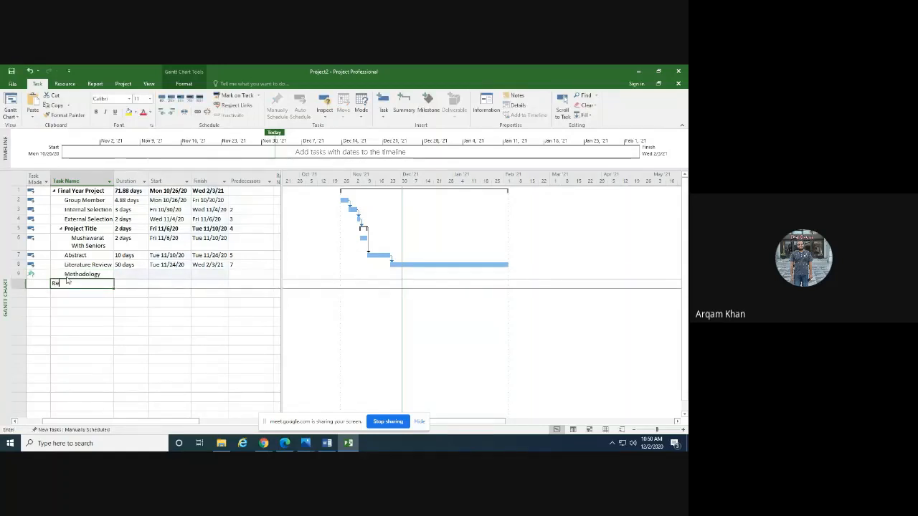
pyautogui.write('Results and Con')
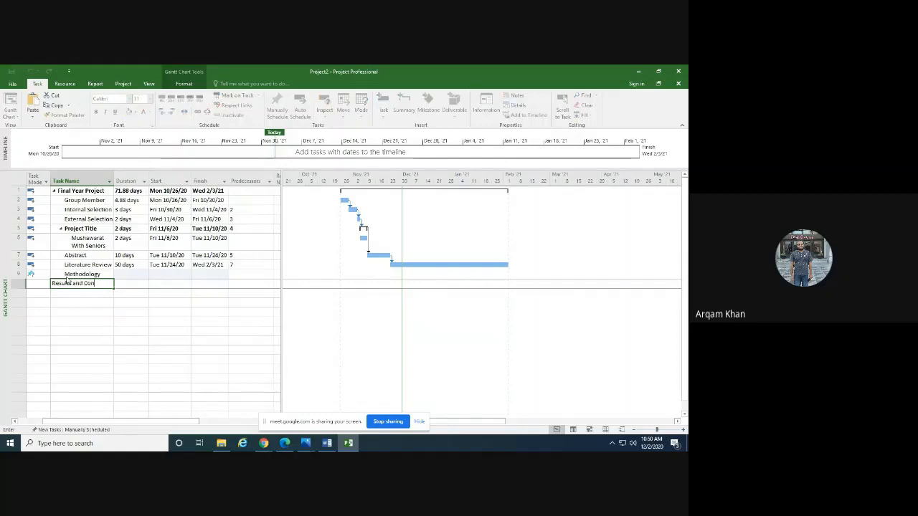
pyautogui.write('clusions')
pyautogui.press('Return')
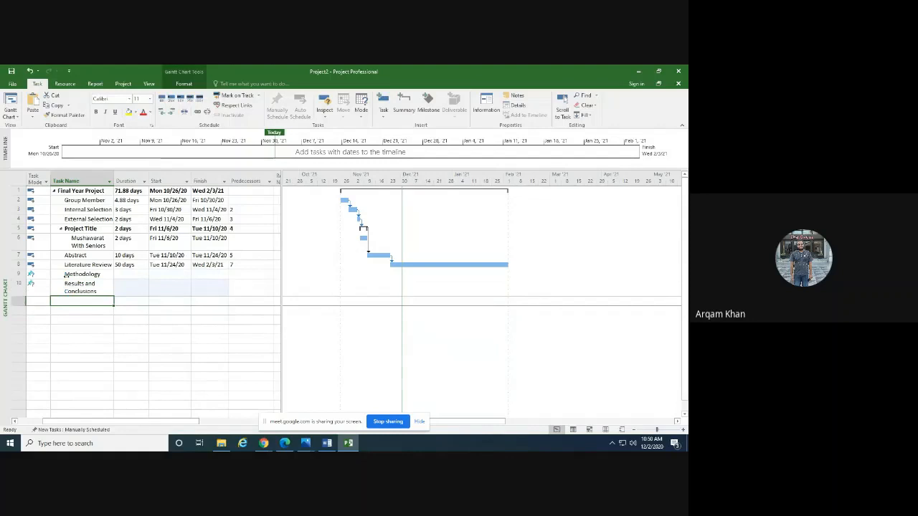
pyautogui.write('Report')
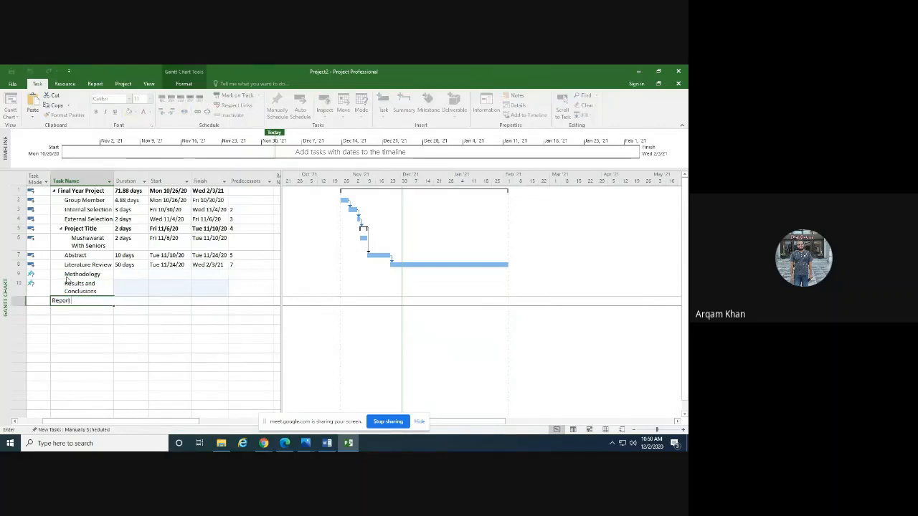
pyautogui.write(' Writing')
pyautogui.press('Return')
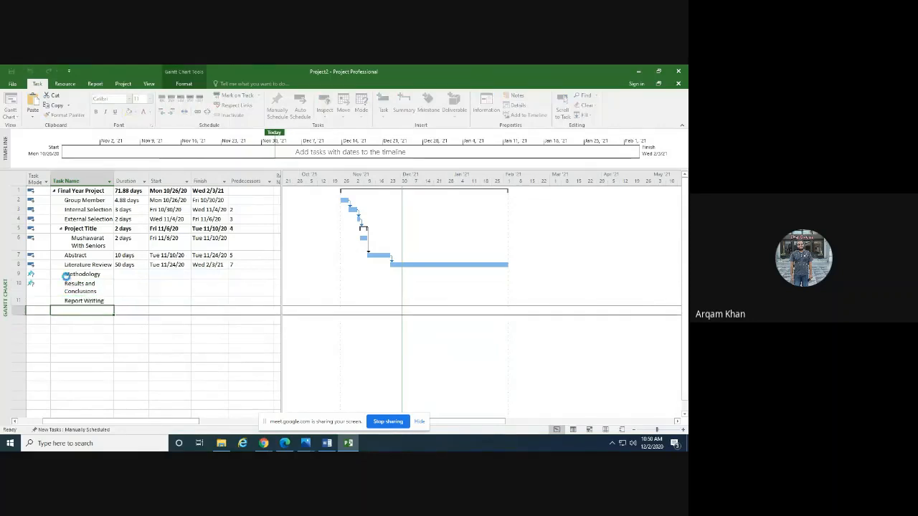
# Set the task mode of Methodology, Results and Conclusions, and Report Writing to Auto Scheduled.
pyautogui.click(38, 274)
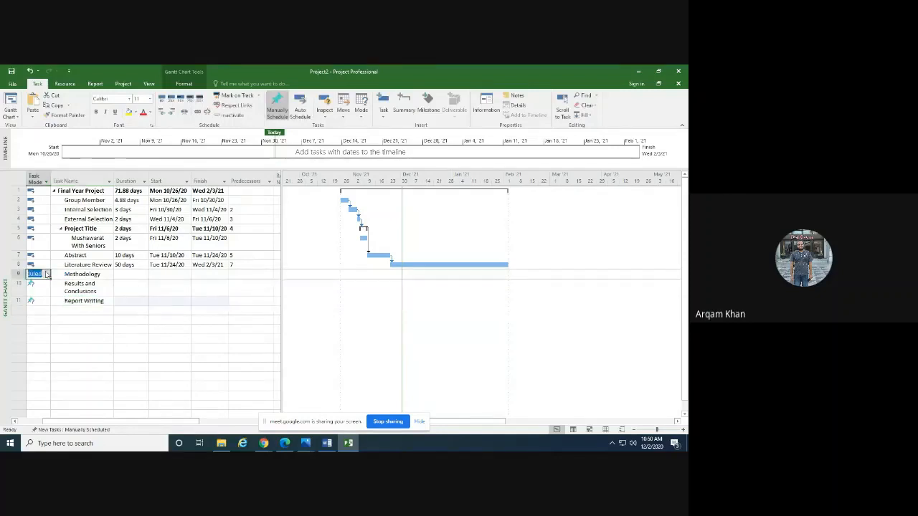
pyautogui.click(46, 273)
pyautogui.click(43, 291)
pyautogui.click(42, 284)
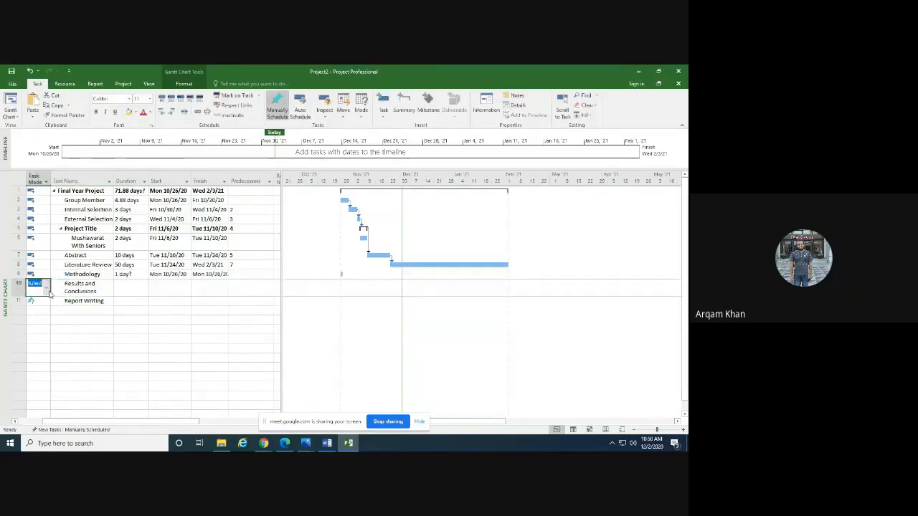
pyautogui.click(45, 285)
pyautogui.click(53, 306)
pyautogui.click(47, 302)
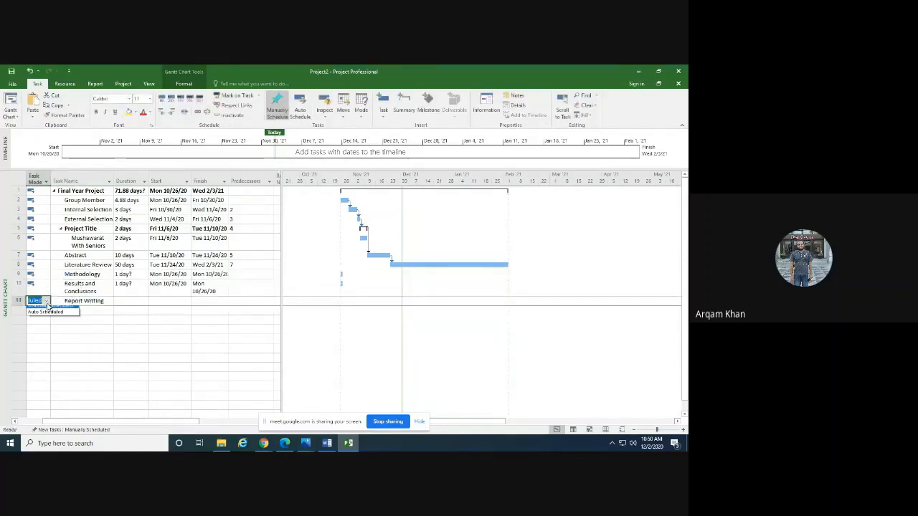
pyautogui.click(50, 310)
pyautogui.click(47, 303)
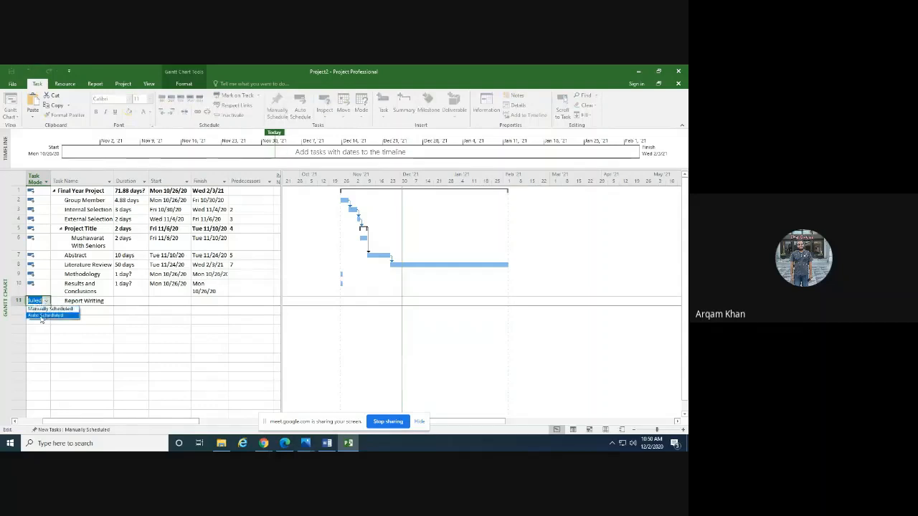
pyautogui.click(45, 312)
# Link the tasks from Abstract through Report Writing in sequence.
pyautogui.moveTo(77, 256); pyautogui.dragTo(88, 301)
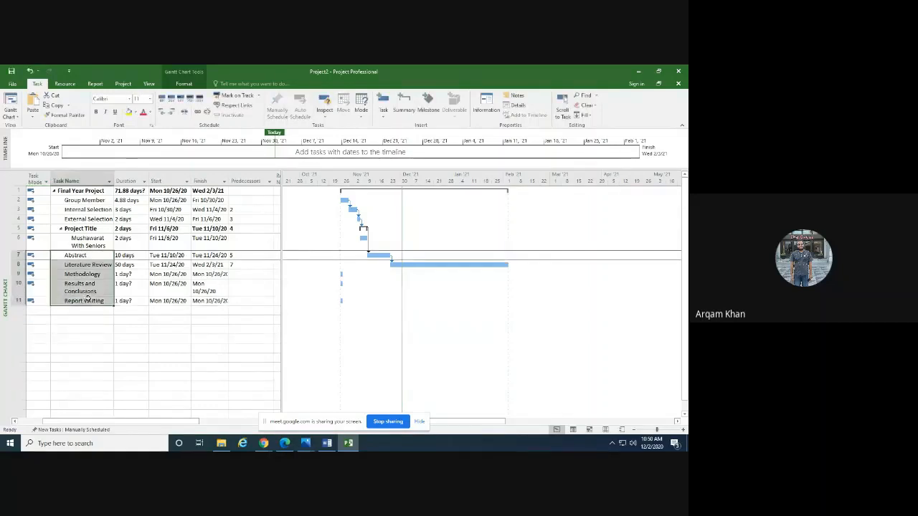
pyautogui.click(198, 113)
pyautogui.click(234, 331)
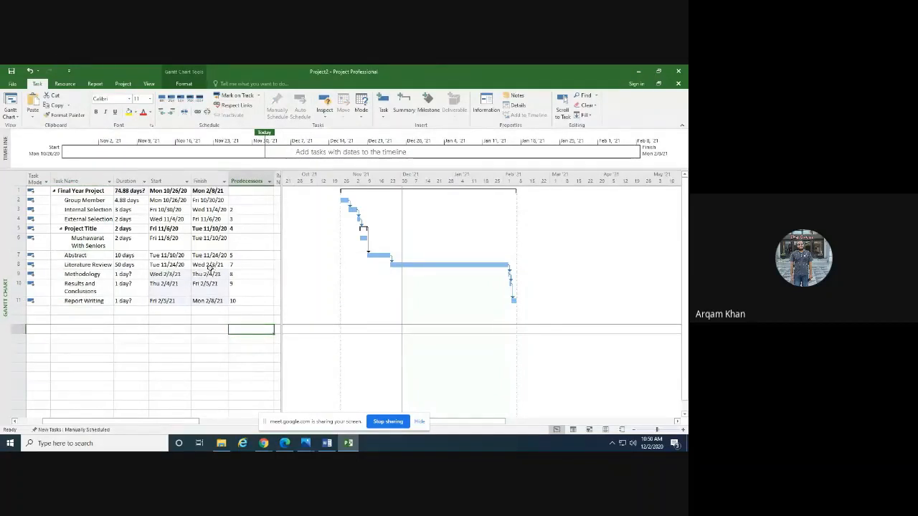
# Set the duration of the Methodology task to 20 days.
pyautogui.click(133, 274)
pyautogui.click(145, 272)
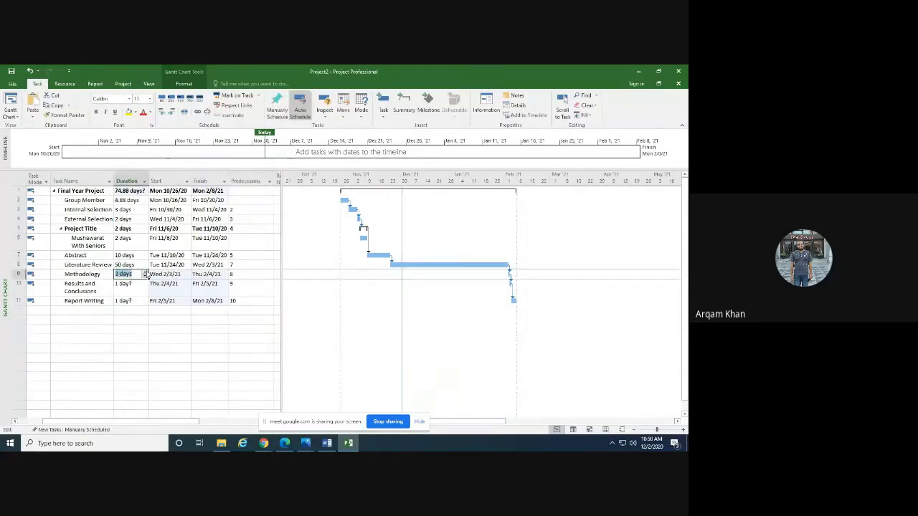
pyautogui.click(145, 272)
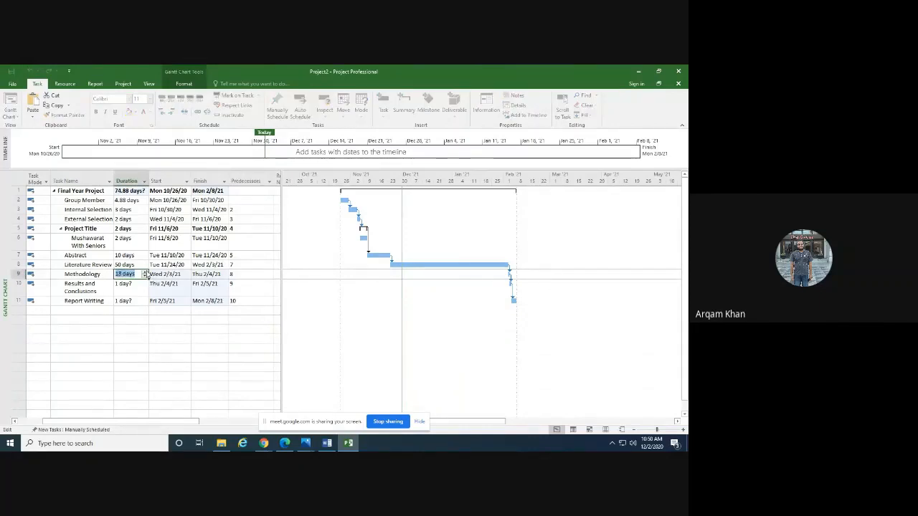
pyautogui.click(131, 366)
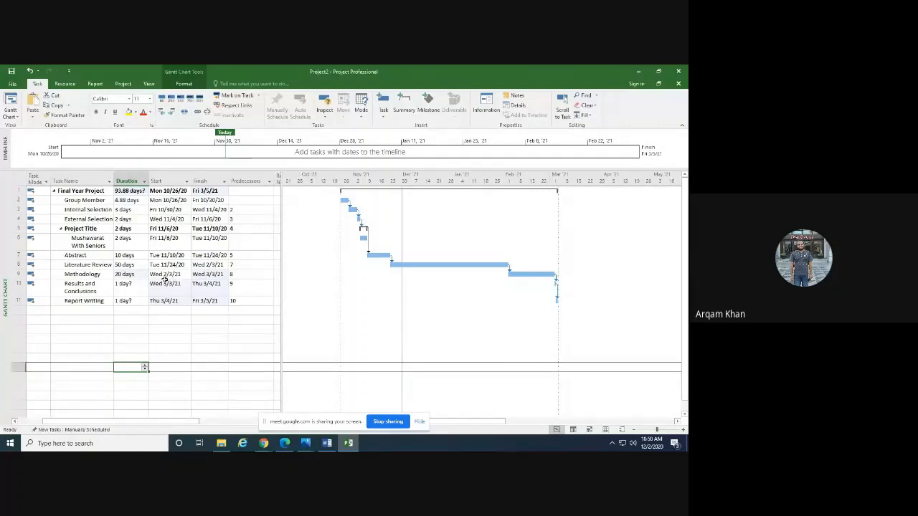
pyautogui.click(164, 277)
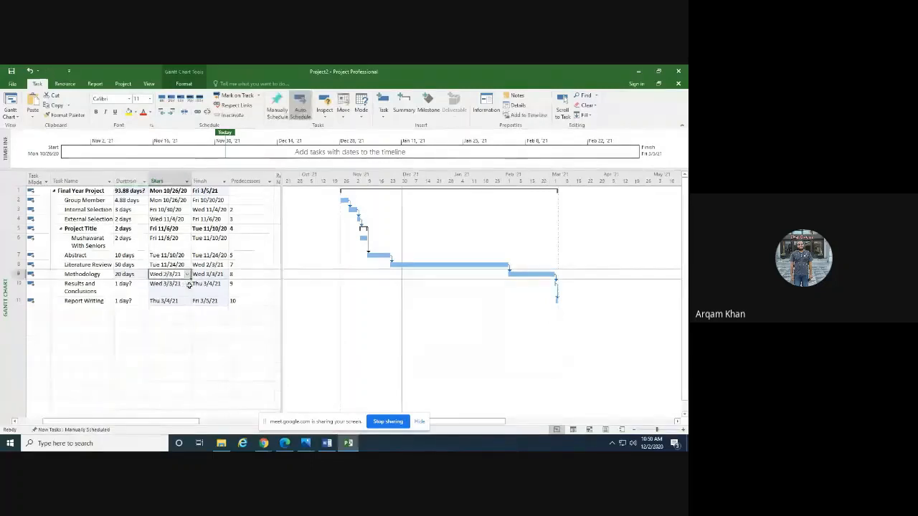
# Set the duration of the Results and Conclusions task to 7 days.
pyautogui.click(126, 274)
pyautogui.click(119, 289)
pyautogui.click(146, 284)
pyautogui.click(146, 284)
pyautogui.click(146, 285)
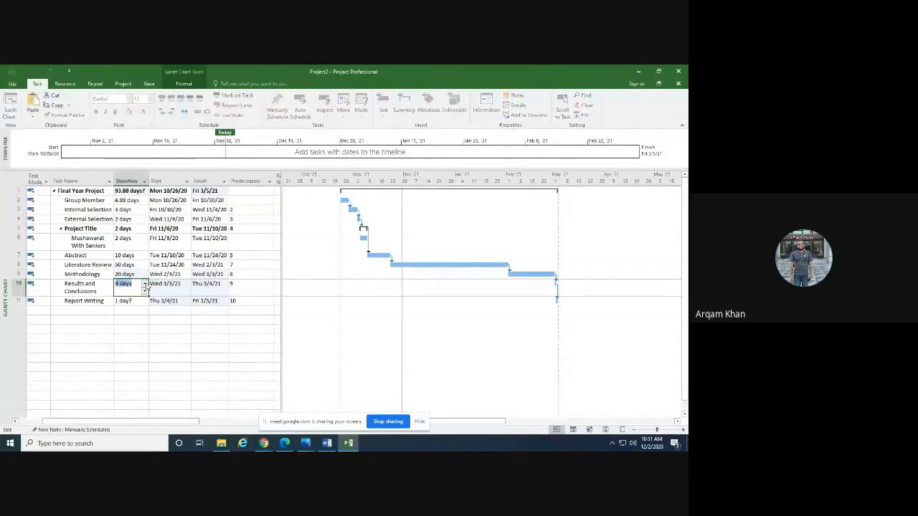
pyautogui.click(146, 285)
pyautogui.click(142, 321)
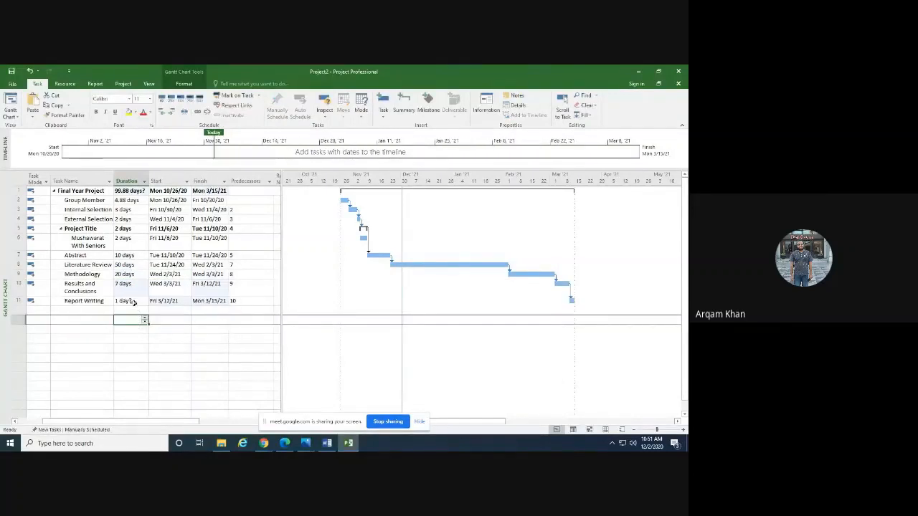
# Set the duration of the Report Writing task to 20 days in its task information.
pyautogui.doubleClick(133, 302)
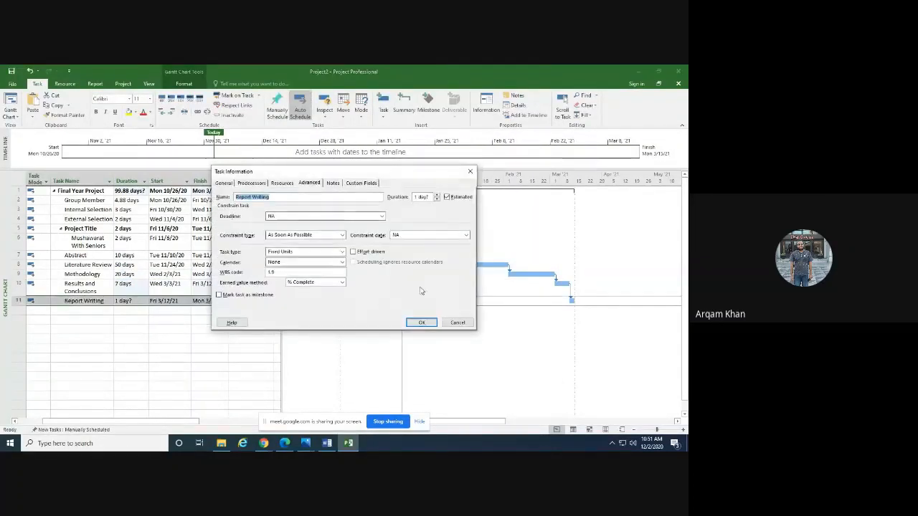
pyautogui.doubleClick(421, 197)
pyautogui.press('BackSpace')
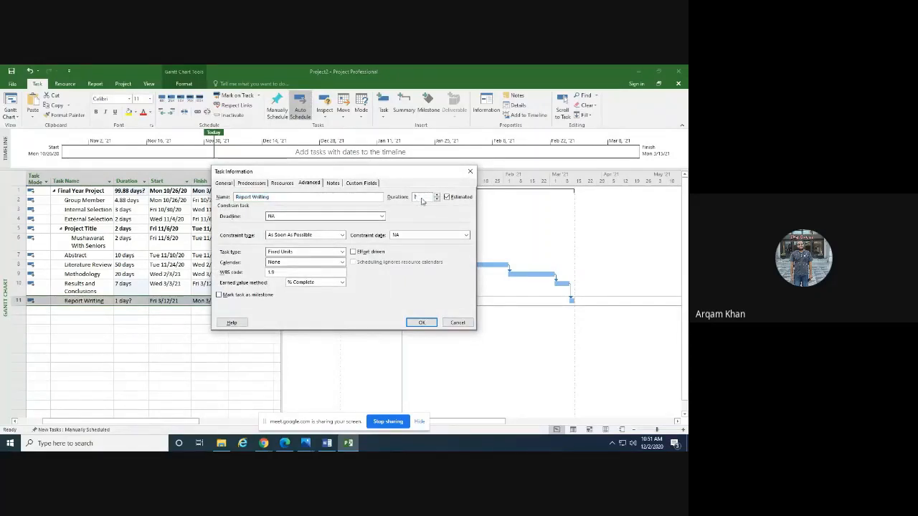
pyautogui.press('BackSpace')
pyautogui.write('20')
pyautogui.press('Return')
pyautogui.click(224, 314)
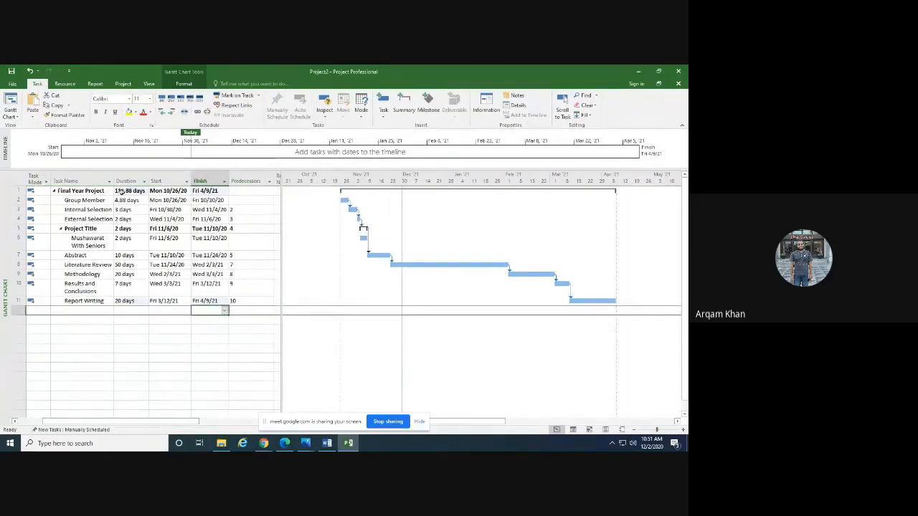
pyautogui.moveTo(84, 201); pyautogui.dragTo(224, 302)
pyautogui.click(82, 228)
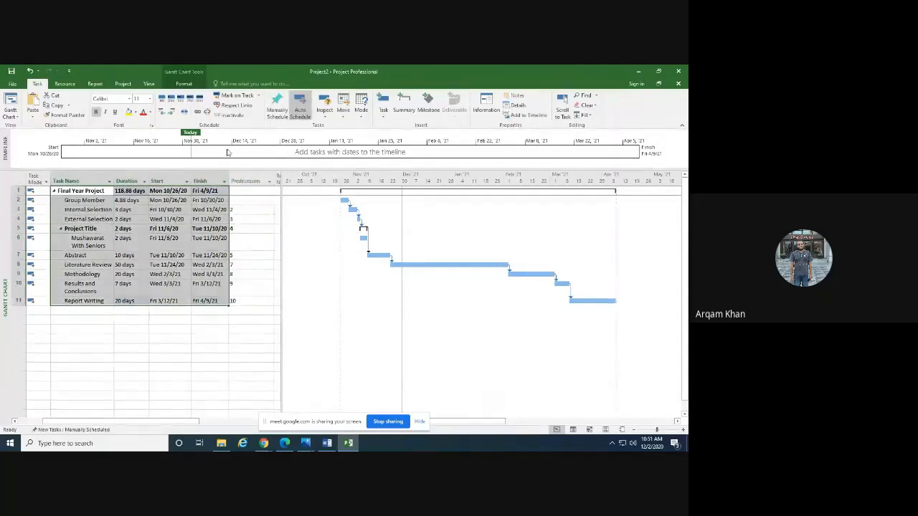
pyautogui.click(169, 242)
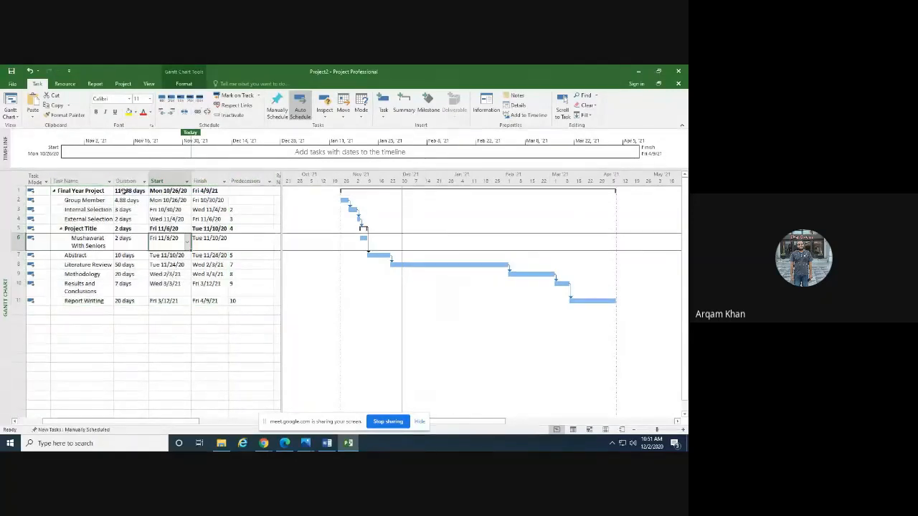
pyautogui.click(124, 191)
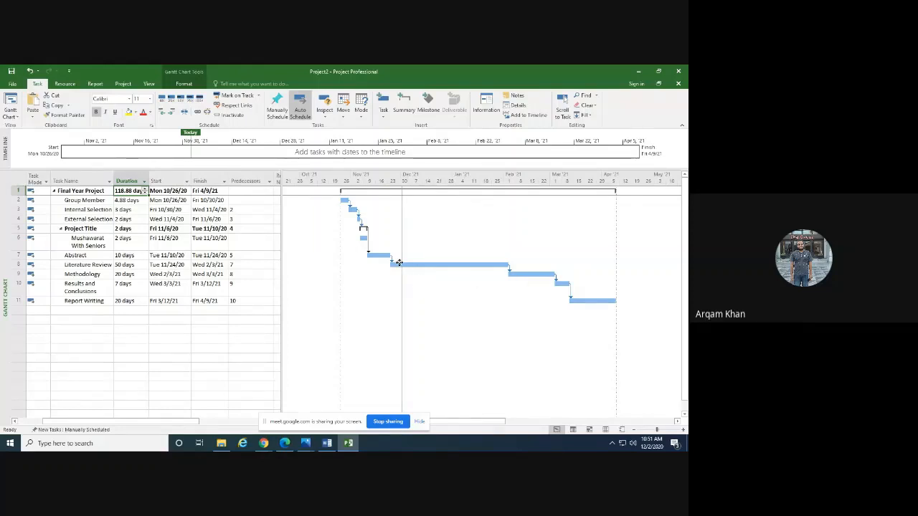
# Move the Methodology bar in the Gantt chart to start on Mon Jan 11, '21, removing its link to Literature Review.
pyautogui.click(520, 274)
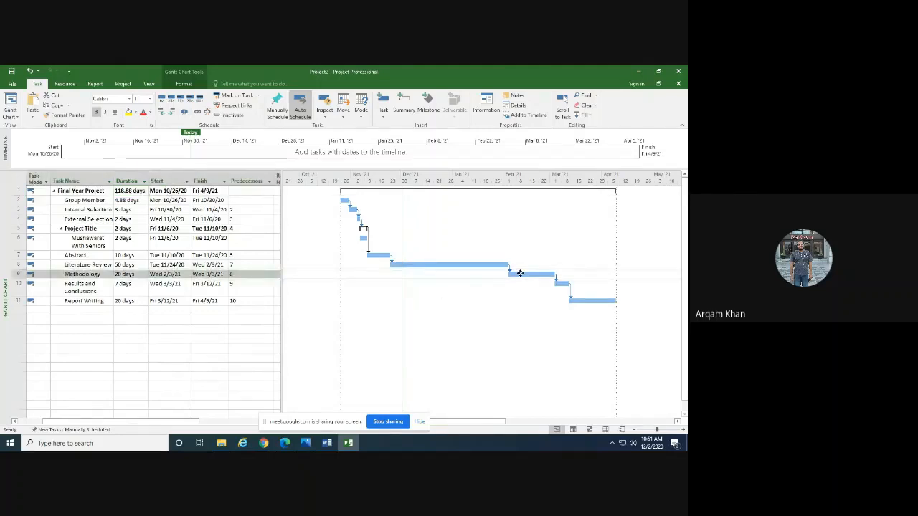
pyautogui.moveTo(519, 273); pyautogui.dragTo(489, 281)
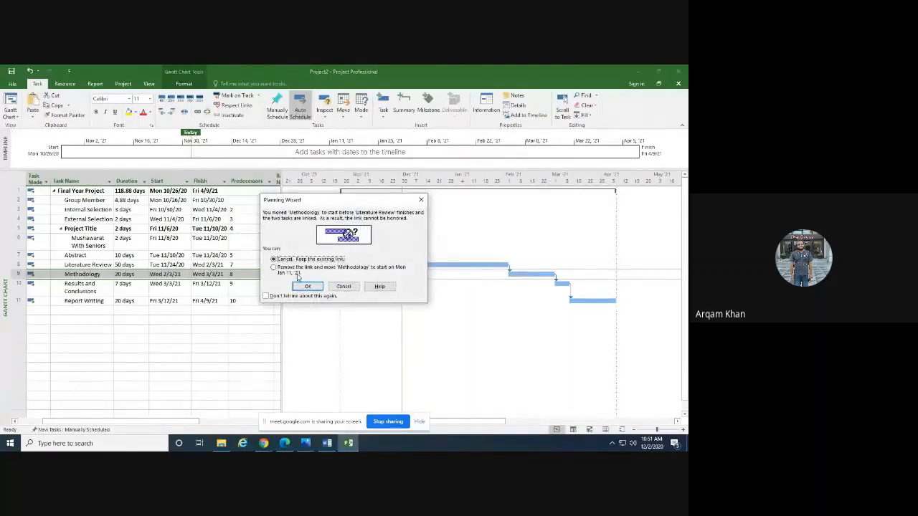
pyautogui.click(295, 273)
pyautogui.click(307, 286)
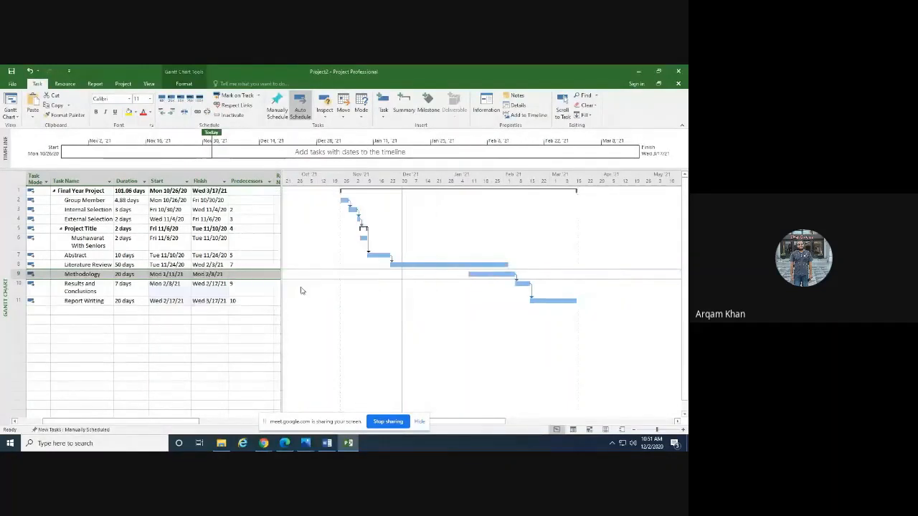
# Shorten the Results and Conclusions bar in the Gantt chart to 4.94 days.
pyautogui.click(460, 265)
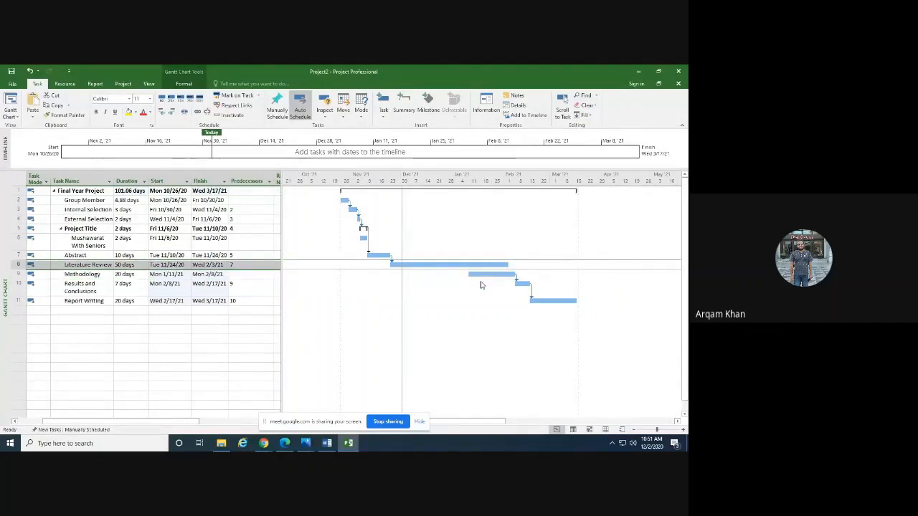
pyautogui.click(478, 273)
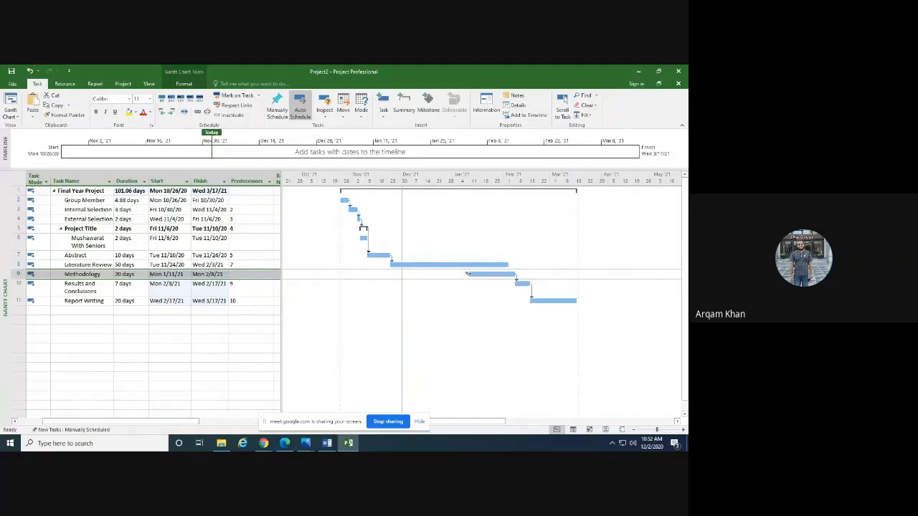
pyautogui.moveTo(478, 275)
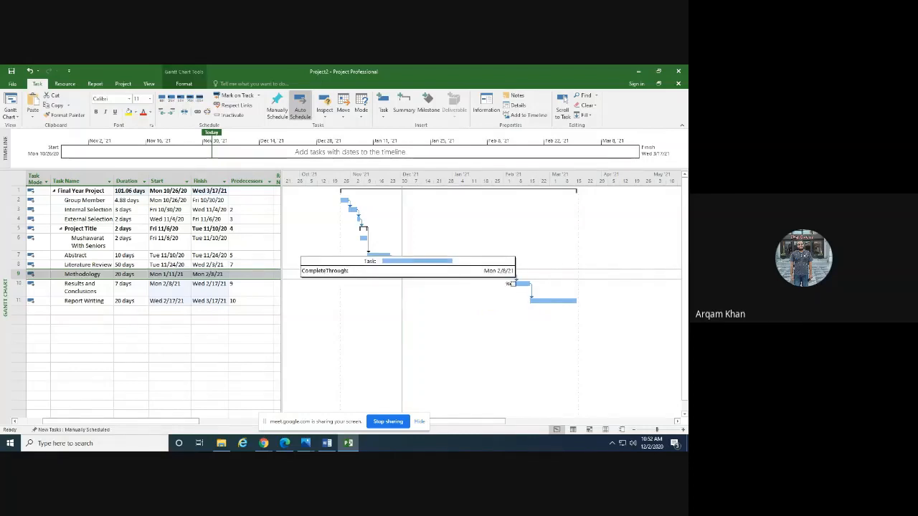
pyautogui.moveTo(527, 284)
pyautogui.mouseDown()
pyautogui.moveTo(494, 286)
pyautogui.moveTo(509, 284)
pyautogui.mouseUp()
# Check the dependency between Methodology and Results and Conclusions, and try to move the Report Writing bar to an earlier start.
pyautogui.doubleClick(517, 280)
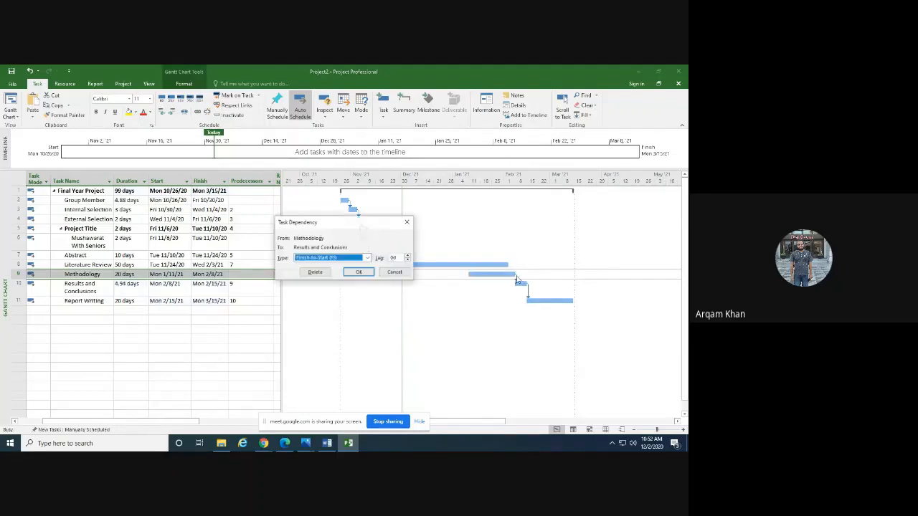
pyautogui.click(394, 275)
pyautogui.moveTo(537, 300); pyautogui.dragTo(495, 300)
pyautogui.click(339, 291)
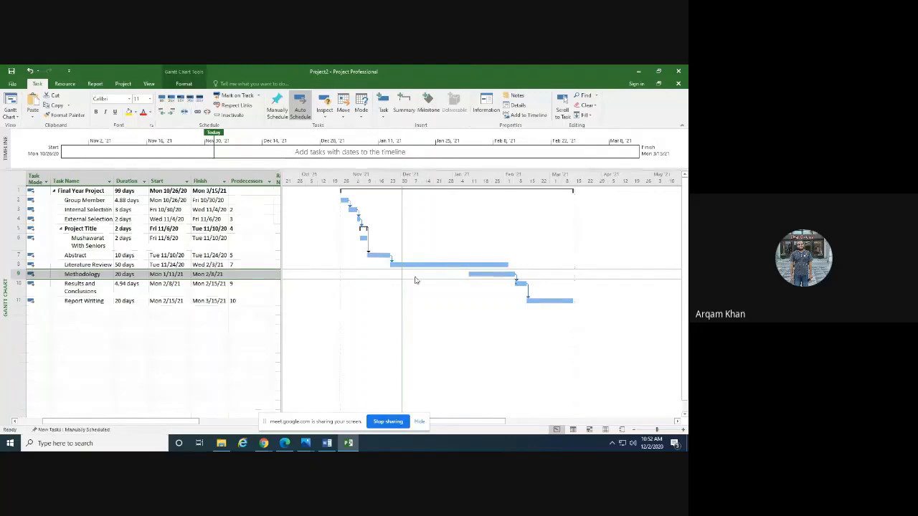
pyautogui.moveTo(127, 228); pyautogui.dragTo(126, 308)
pyautogui.click(146, 342)
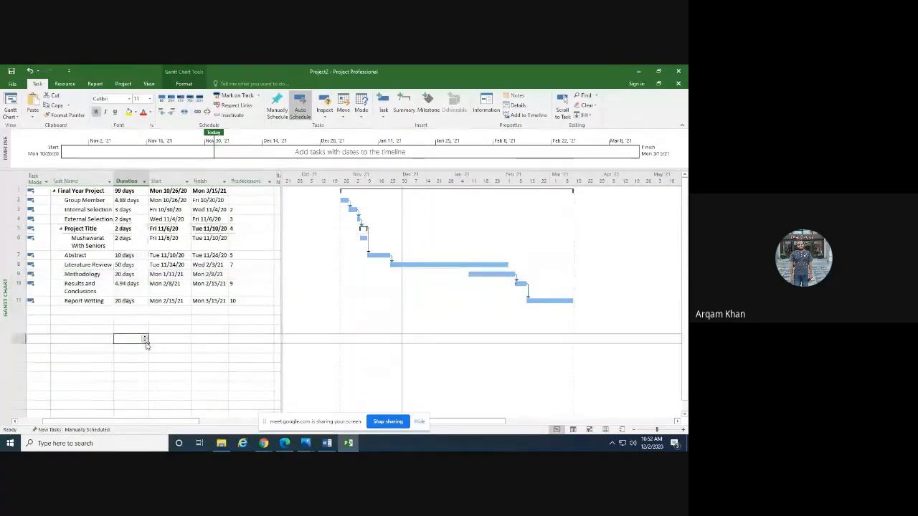
pyautogui.moveTo(67, 201); pyautogui.dragTo(135, 242)
pyautogui.click(247, 405)
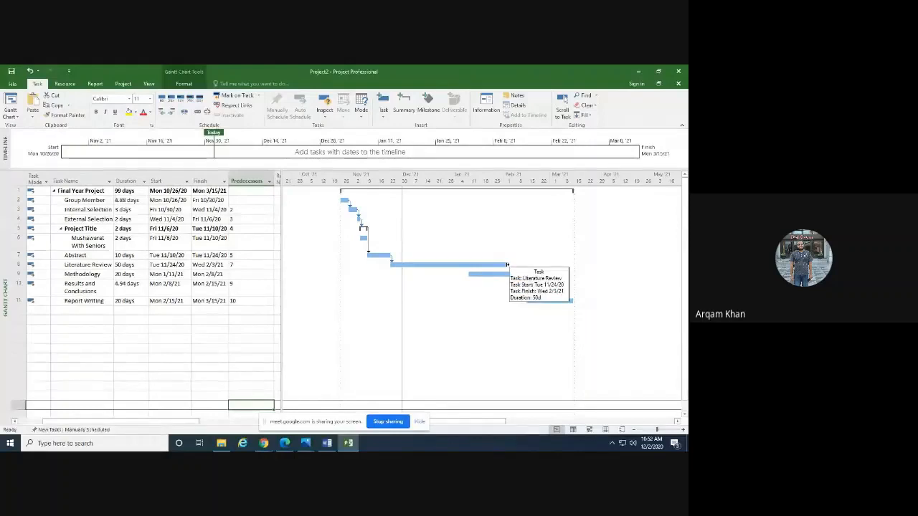
# Stretch the Literature Review bar to 67.13 days and the Methodology bar to 39.94 days in the Gantt chart.
pyautogui.moveTo(507, 266); pyautogui.dragTo(550, 265)
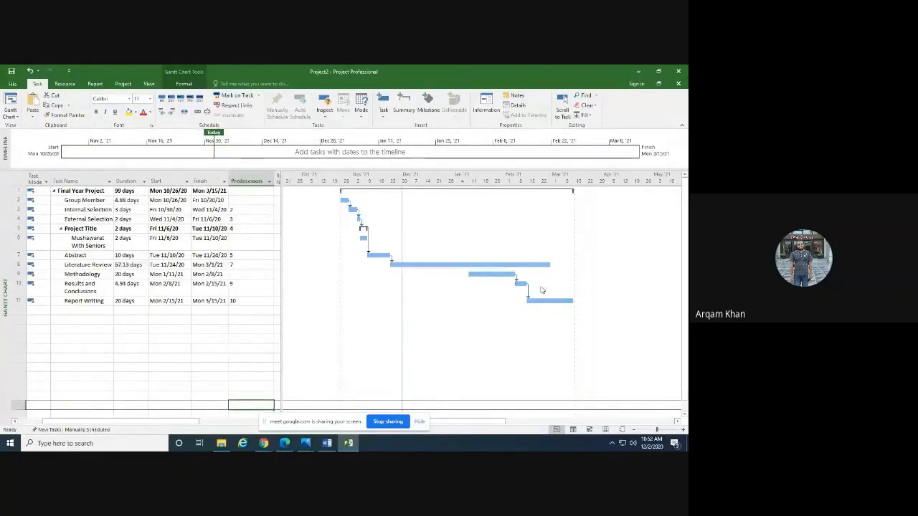
pyautogui.click(124, 265)
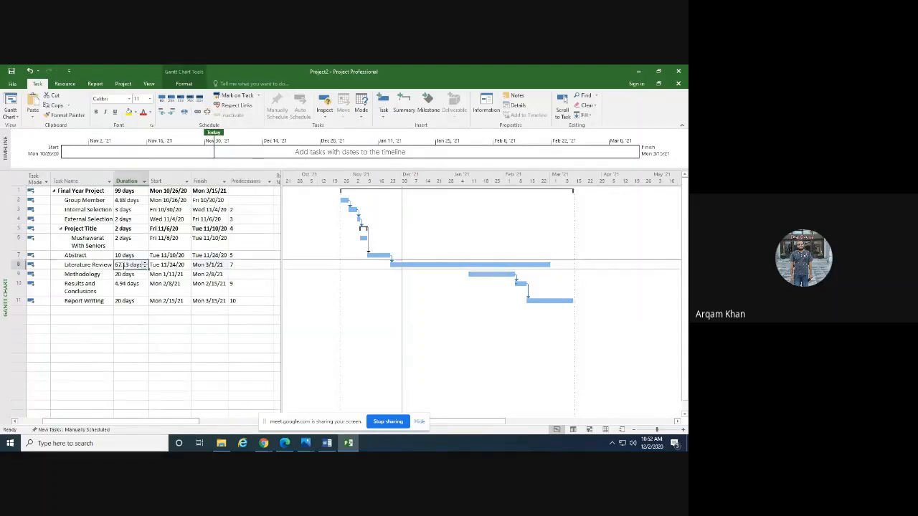
pyautogui.click(507, 274)
pyautogui.moveTo(514, 274); pyautogui.dragTo(562, 275)
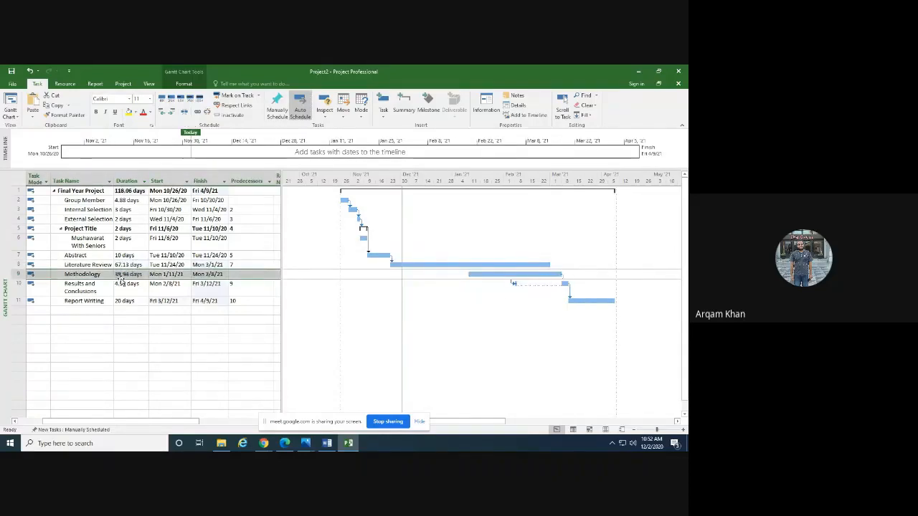
# Extend the Results and Conclusions bar in the Gantt chart to 15.88 days.
pyautogui.click(564, 285)
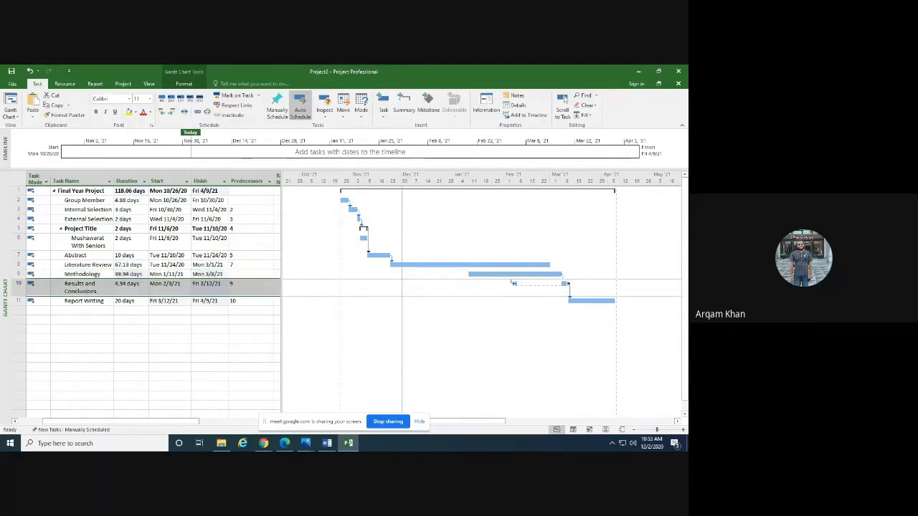
pyautogui.moveTo(566, 284); pyautogui.dragTo(596, 285)
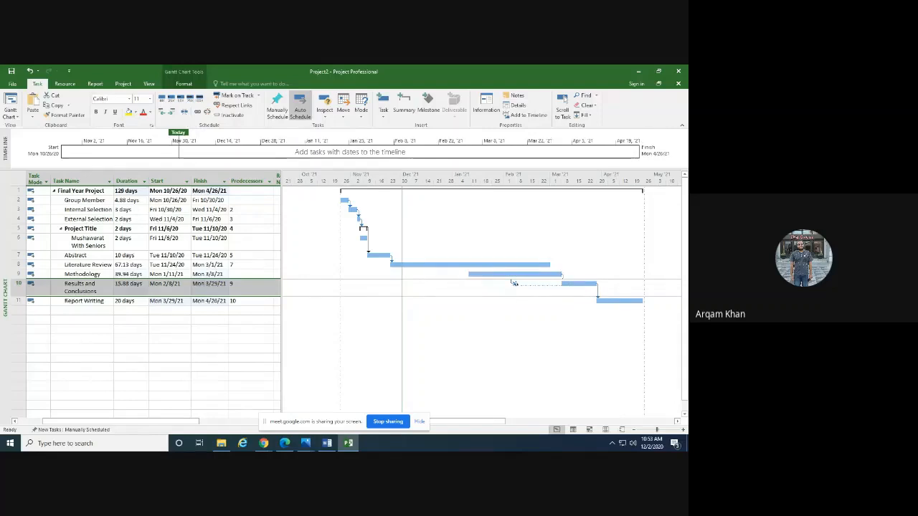
pyautogui.doubleClick(513, 283)
pyautogui.click(448, 318)
# Format the Literature Review bar with an orange middle color and a yellow end color.
pyautogui.moveTo(412, 266)
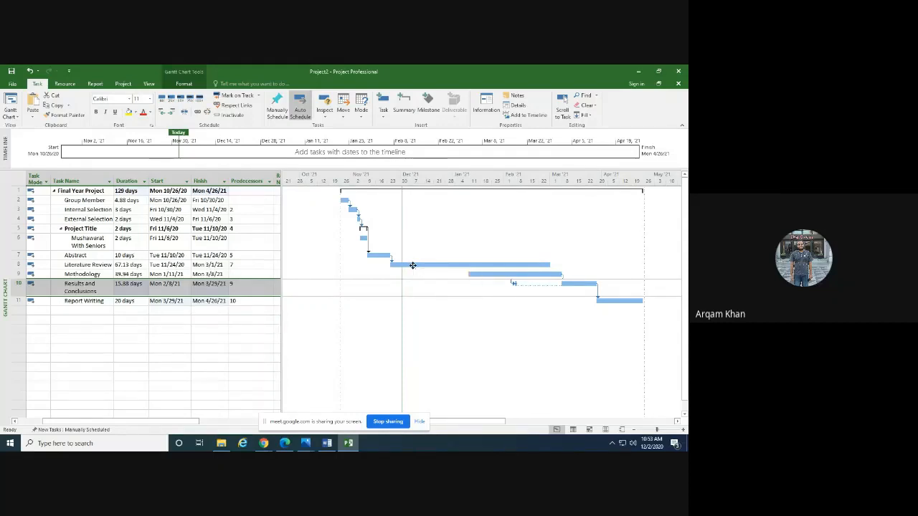
pyautogui.doubleClick(412, 265)
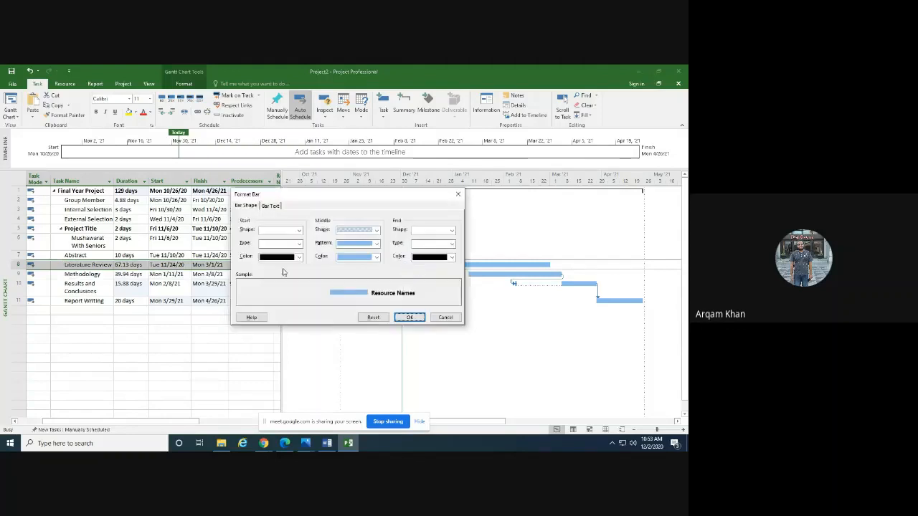
pyautogui.click(365, 257)
pyautogui.click(377, 286)
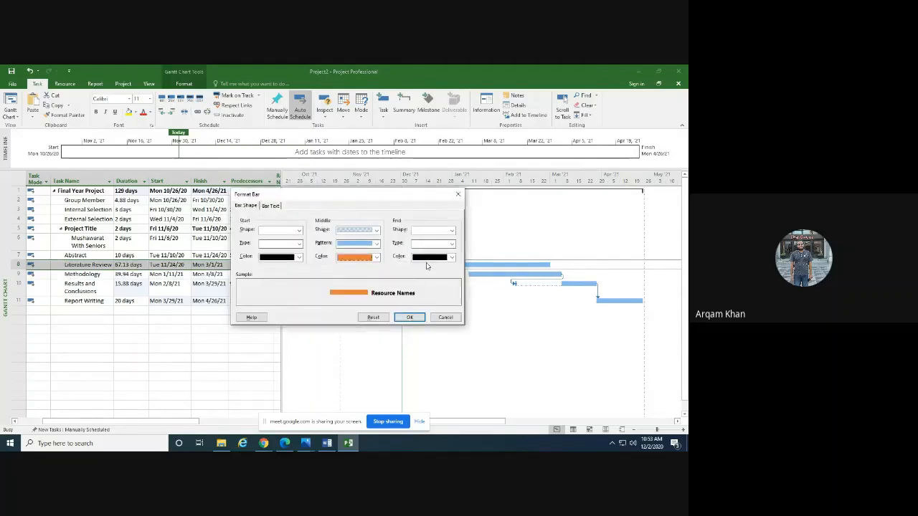
pyautogui.click(428, 258)
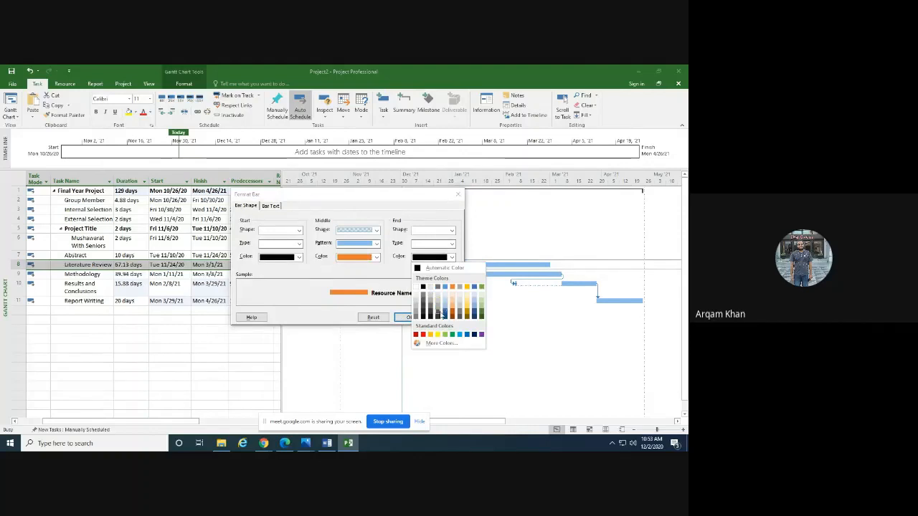
pyautogui.click(438, 334)
pyautogui.click(407, 317)
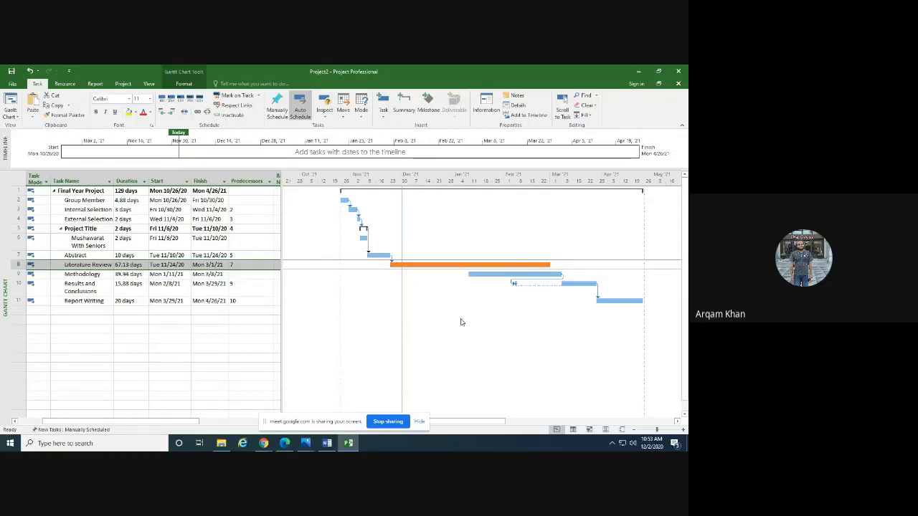
# Change the middle color of the Results and Conclusions bar to red.
pyautogui.doubleClick(579, 288)
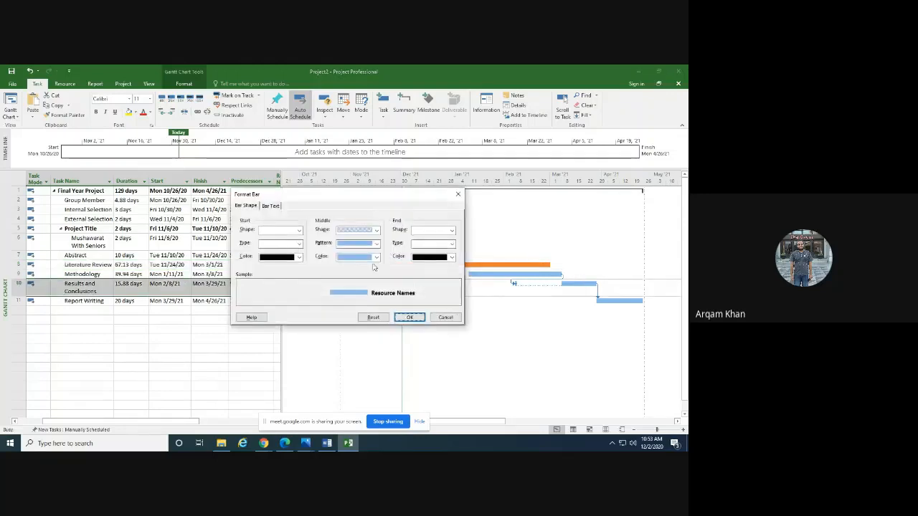
pyautogui.click(371, 257)
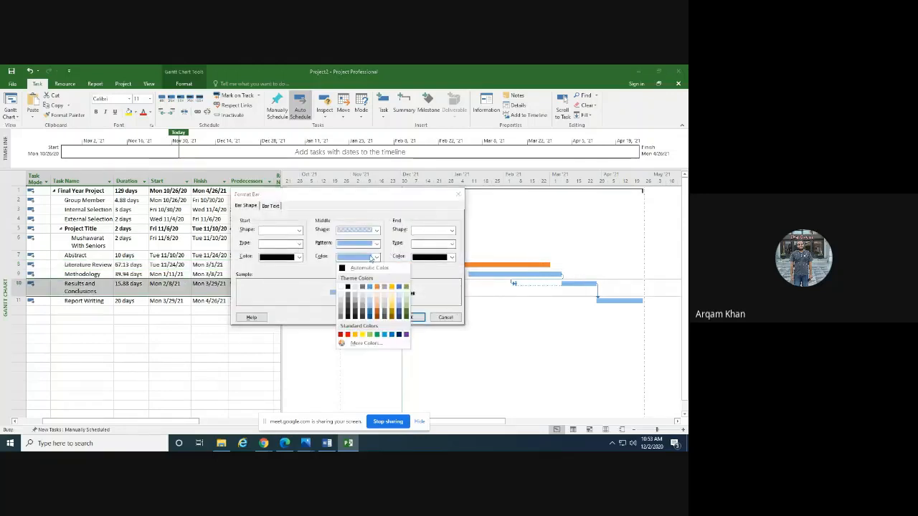
pyautogui.click(346, 335)
pyautogui.click(416, 318)
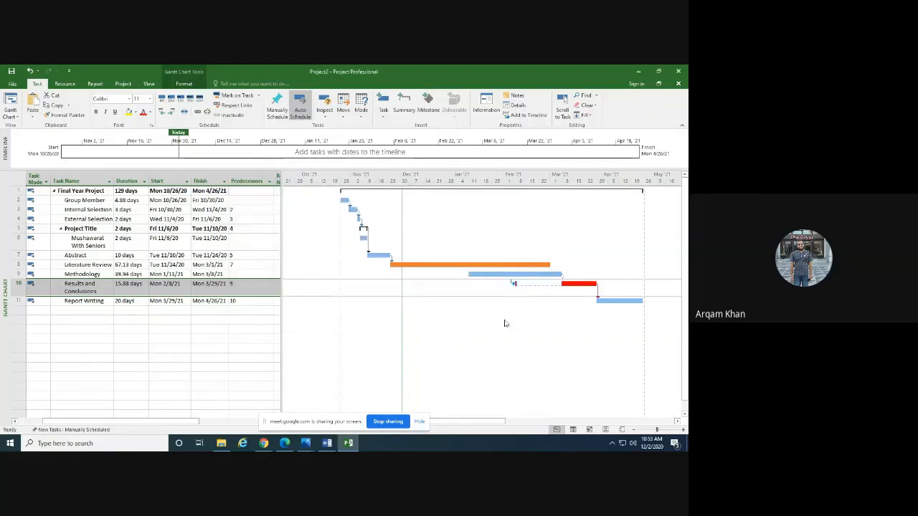
# Select the Abstract task, check the Google Meet chat in Chrome, and return to the project schedule in Microsoft Project.
pyautogui.click(378, 256)
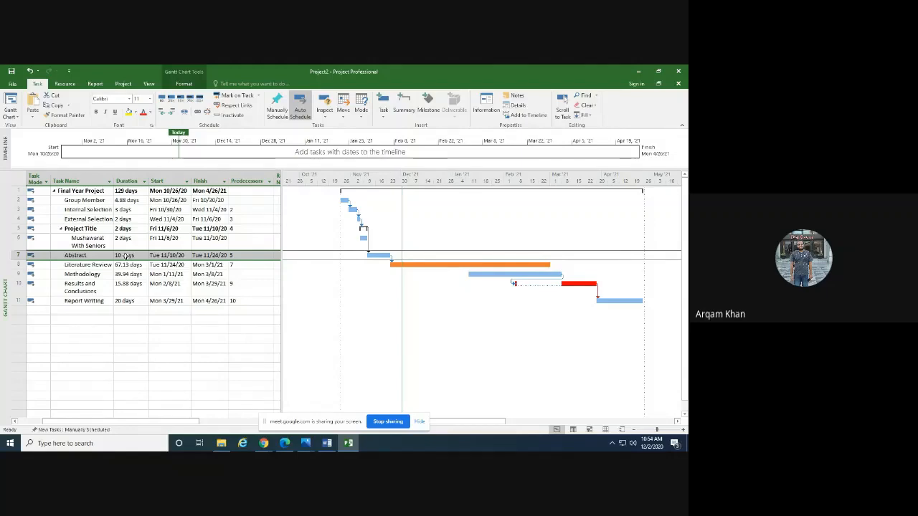
pyautogui.click(638, 71)
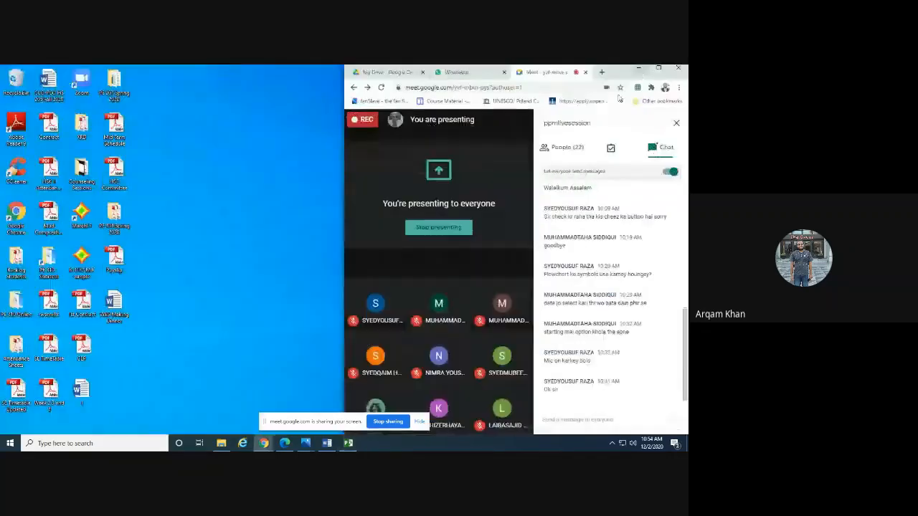
pyautogui.click(658, 68)
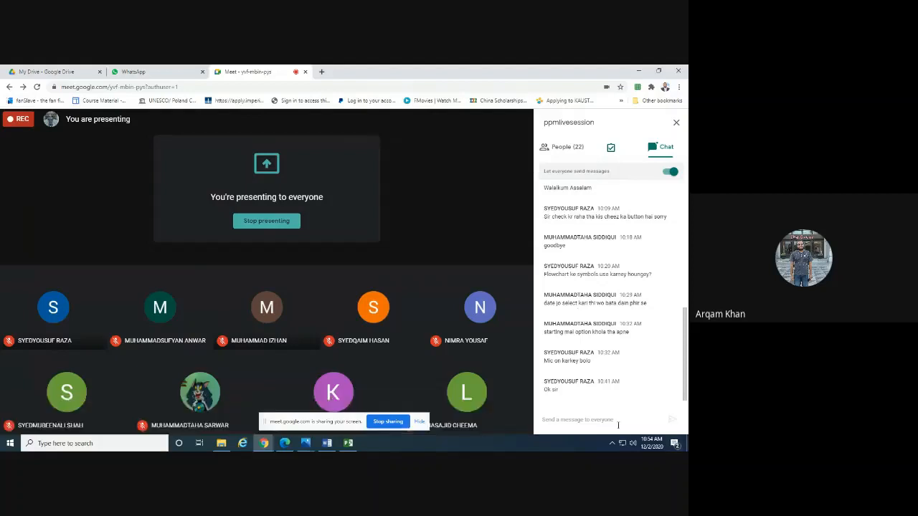
pyautogui.click(349, 443)
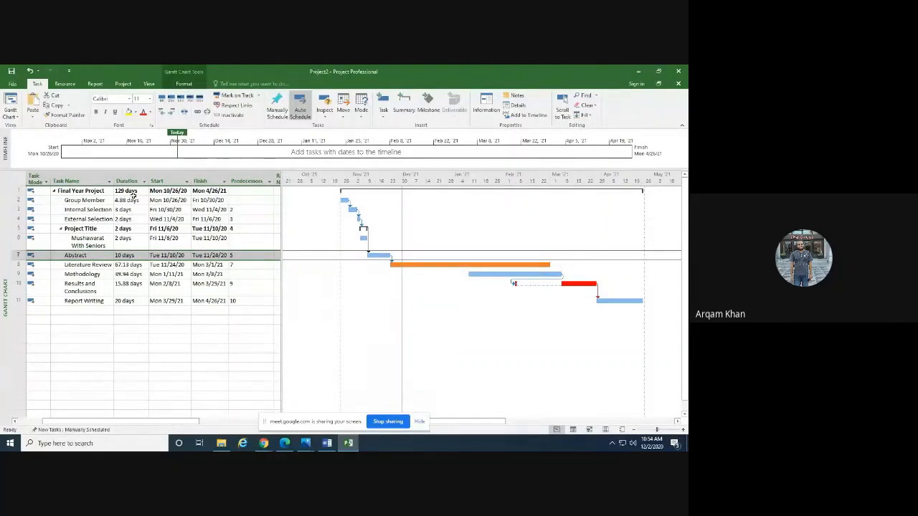
# Open the recent project file Dinner Party.mpp.
pyautogui.click(65, 84)
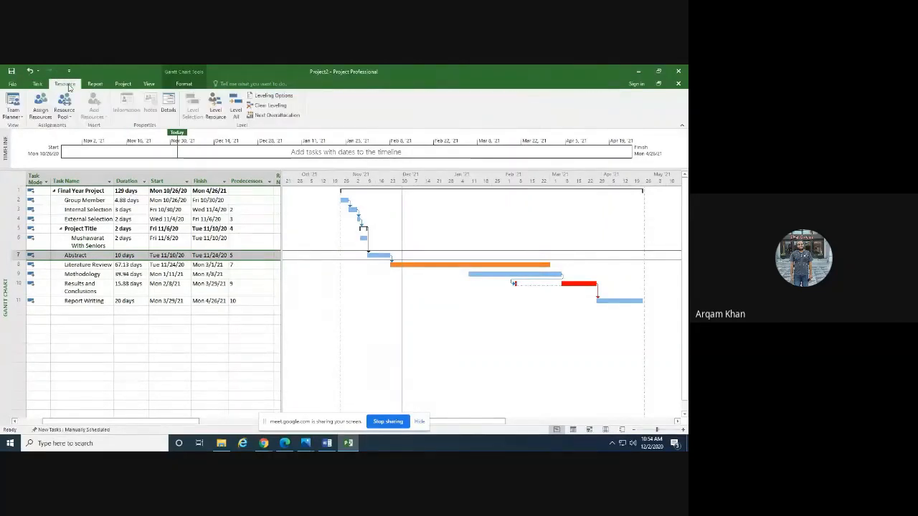
pyautogui.click(12, 84)
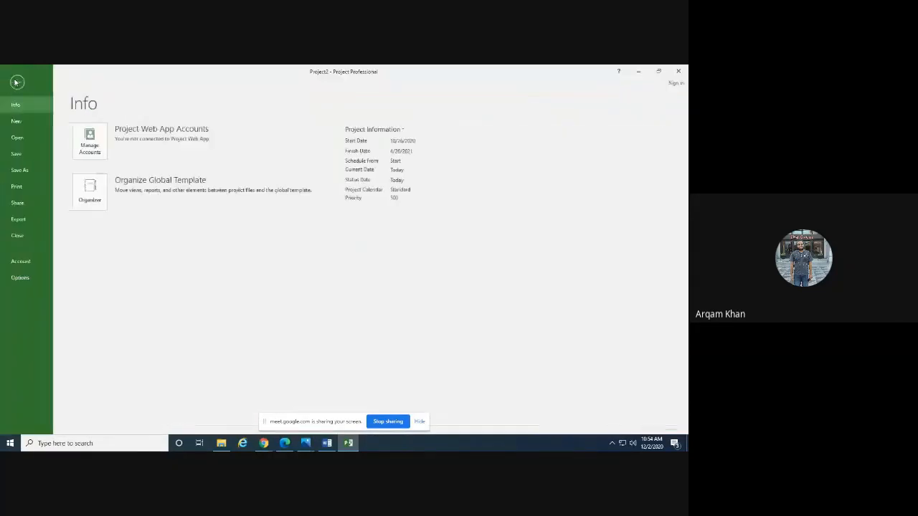
pyautogui.click(32, 138)
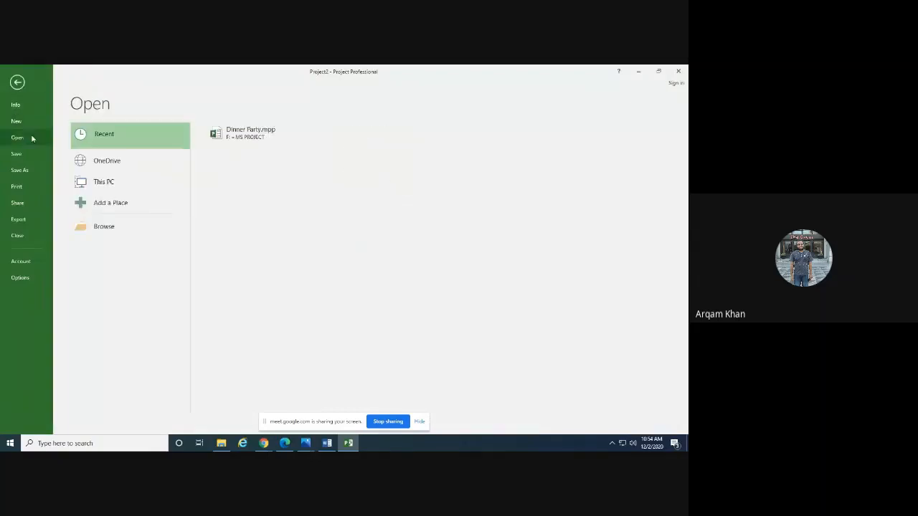
pyautogui.click(236, 142)
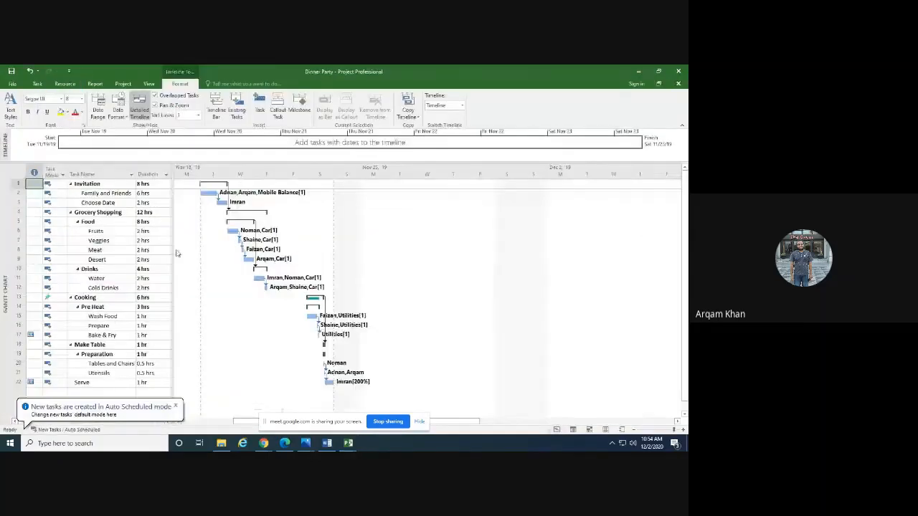
# Widen the task table to show the Resource Names column, and widen that column to fit its entries.
pyautogui.moveTo(172, 239); pyautogui.dragTo(266, 239)
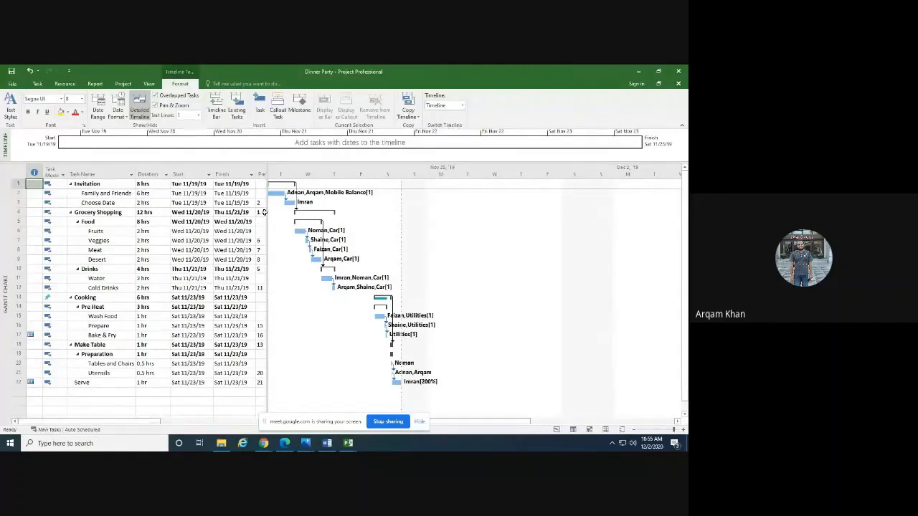
pyautogui.moveTo(264, 213); pyautogui.dragTo(400, 213)
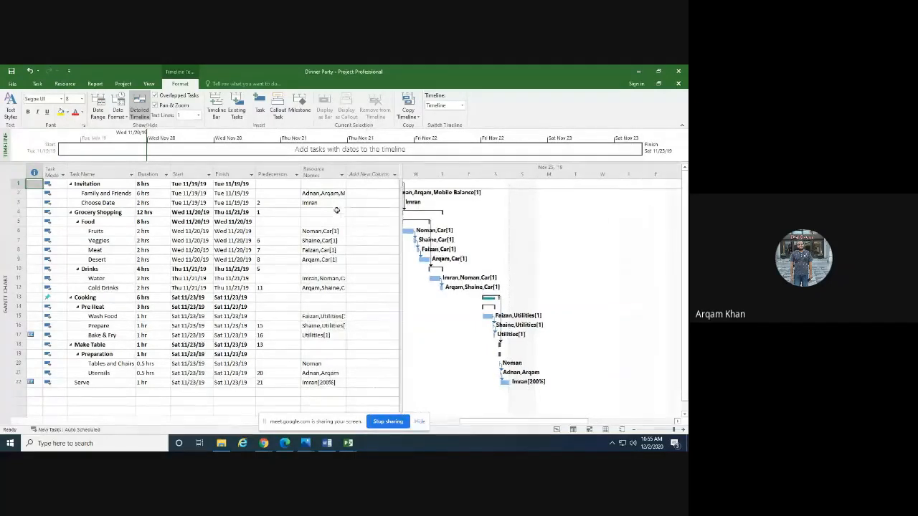
pyautogui.click(319, 172)
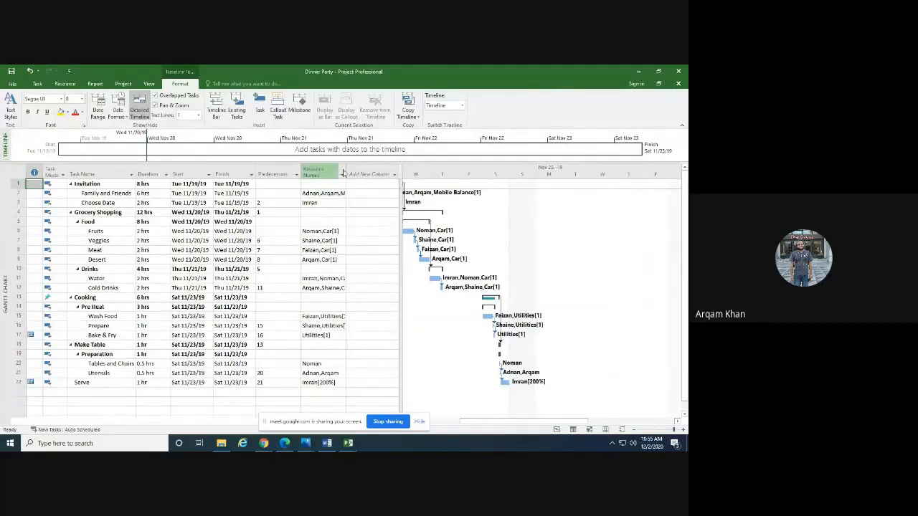
pyautogui.moveTo(362, 167); pyautogui.dragTo(401, 171)
# Review the resources assigned to the Invitation subtasks and to the Food subtasks from Fruits to Desert.
pyautogui.click(104, 194)
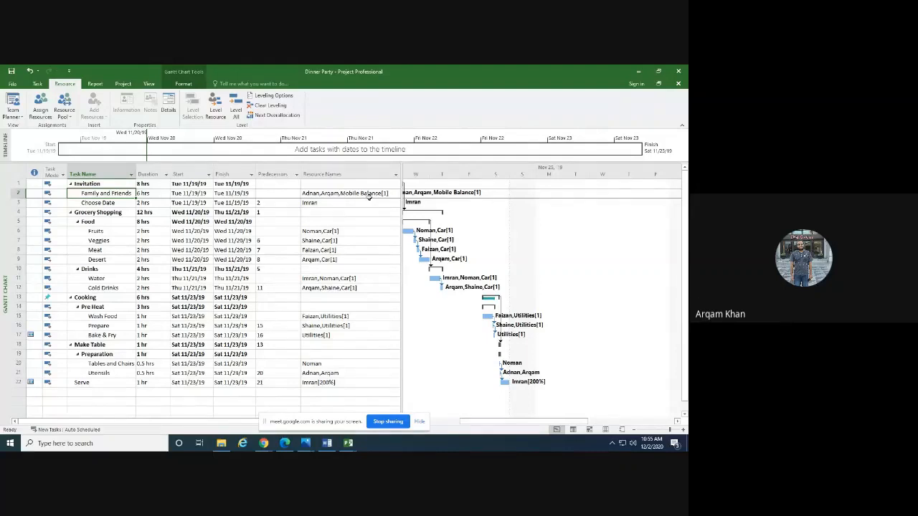
pyautogui.click(104, 204)
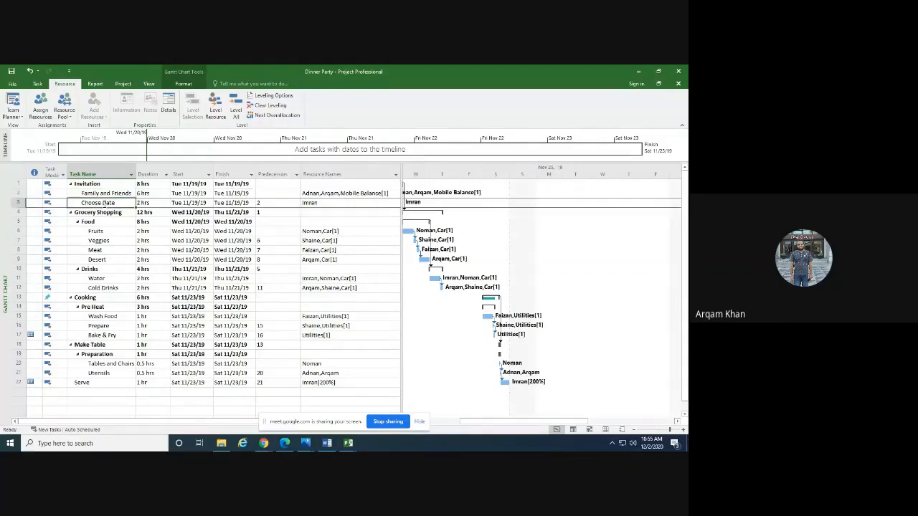
pyautogui.click(327, 204)
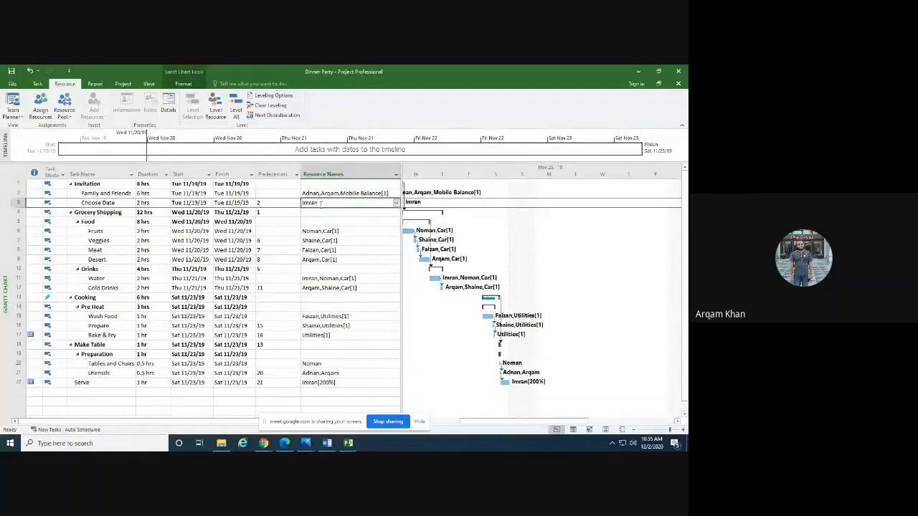
pyautogui.click(101, 222)
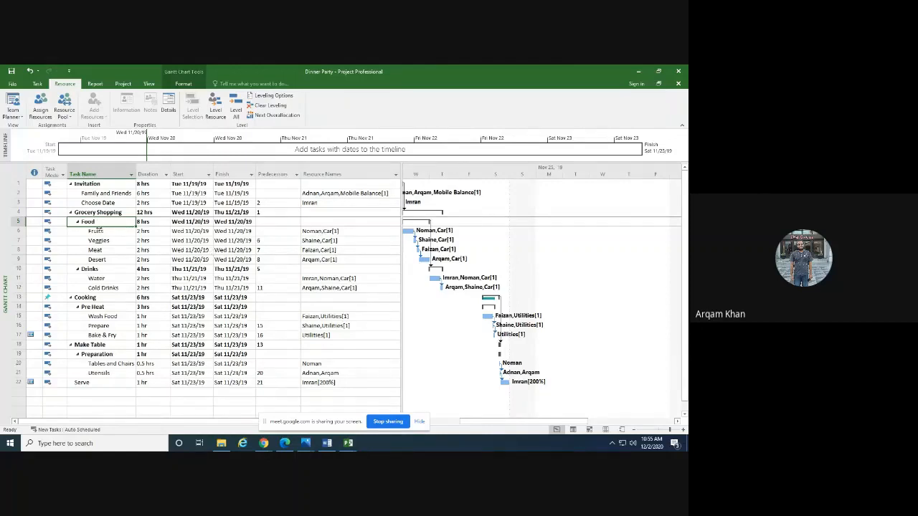
pyautogui.click(309, 234)
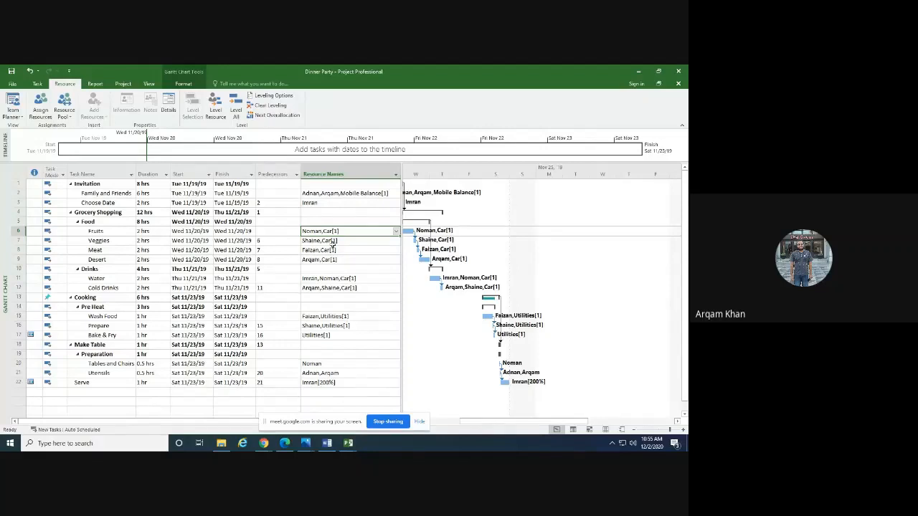
pyautogui.moveTo(330, 232); pyautogui.dragTo(333, 262)
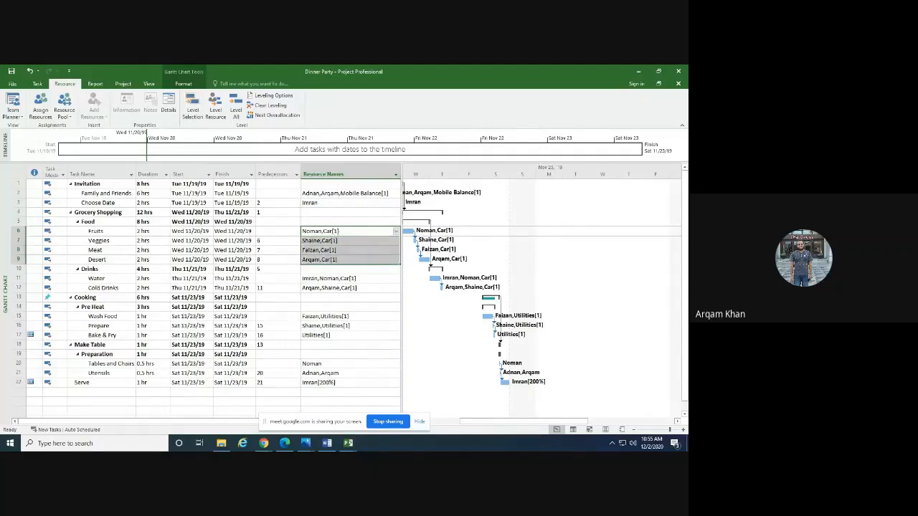
# Examine the resource list, units and costs in Assign Resources for the Fruits task, and close the dialog.
pyautogui.click(326, 231)
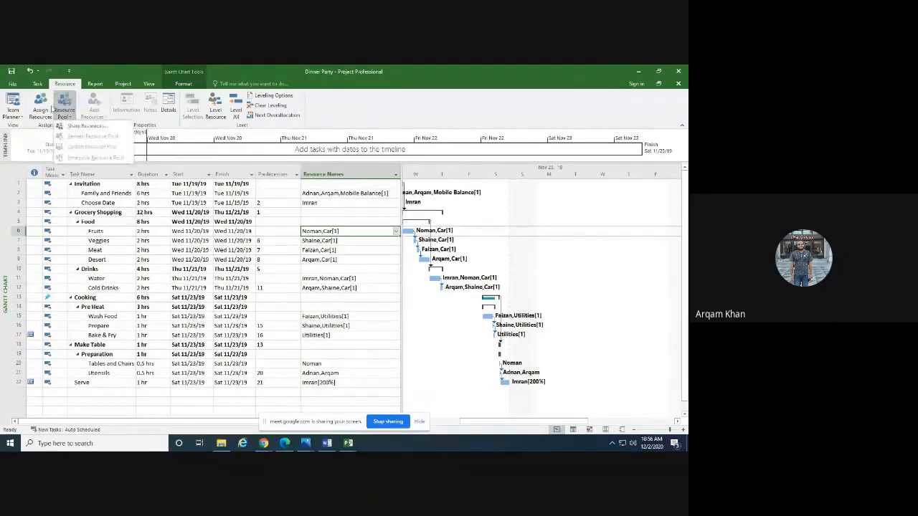
pyautogui.click(46, 108)
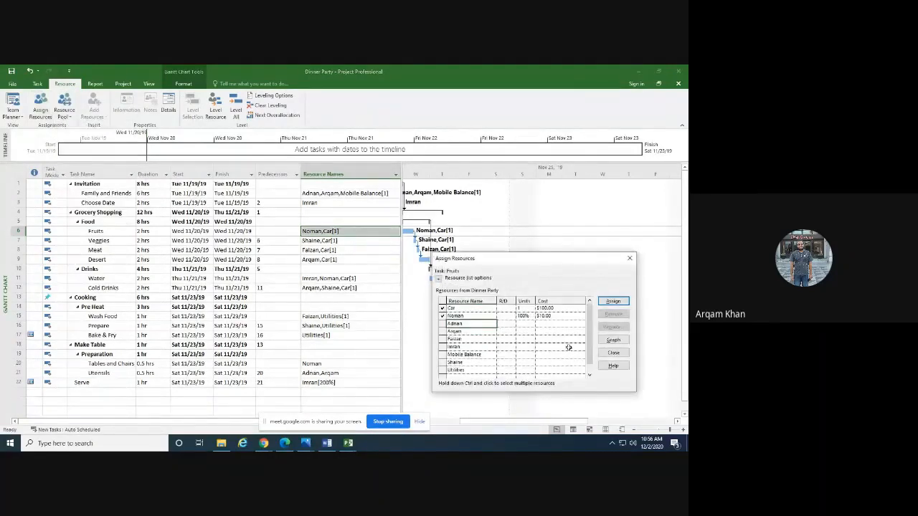
pyautogui.moveTo(557, 264); pyautogui.dragTo(294, 199)
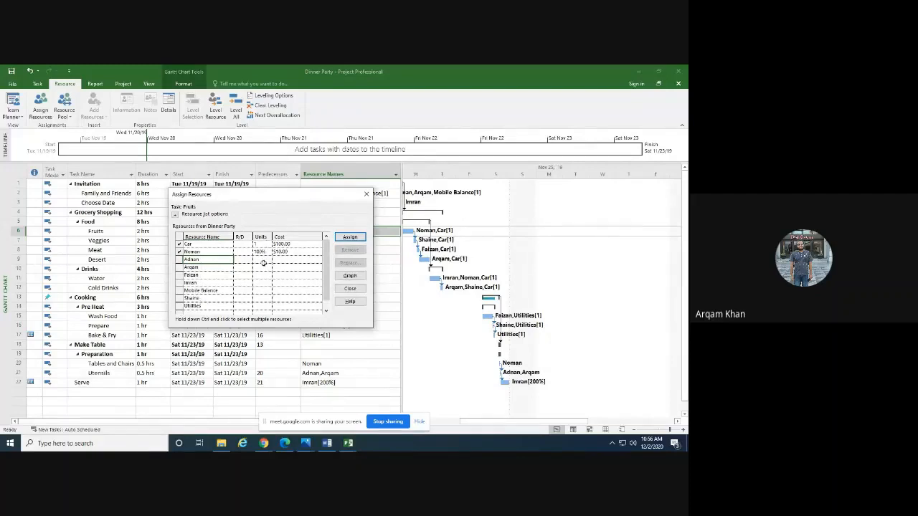
pyautogui.click(284, 246)
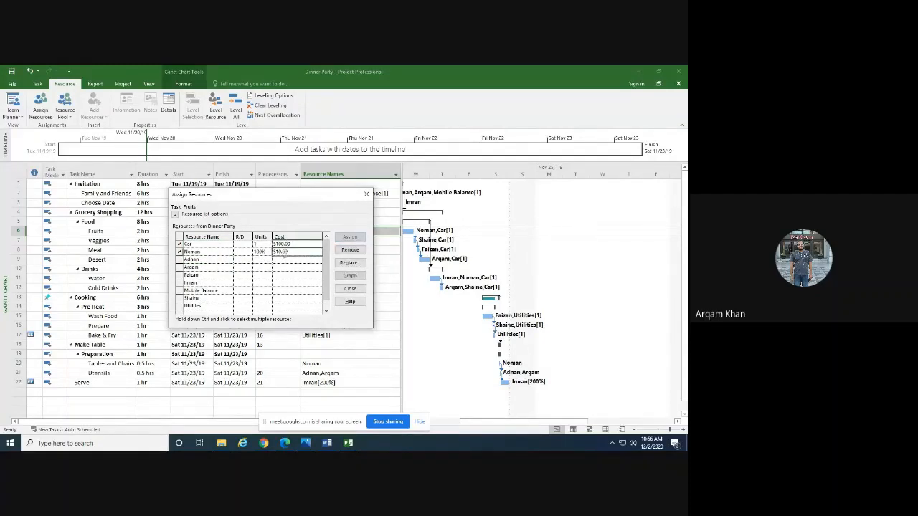
pyautogui.click(260, 245)
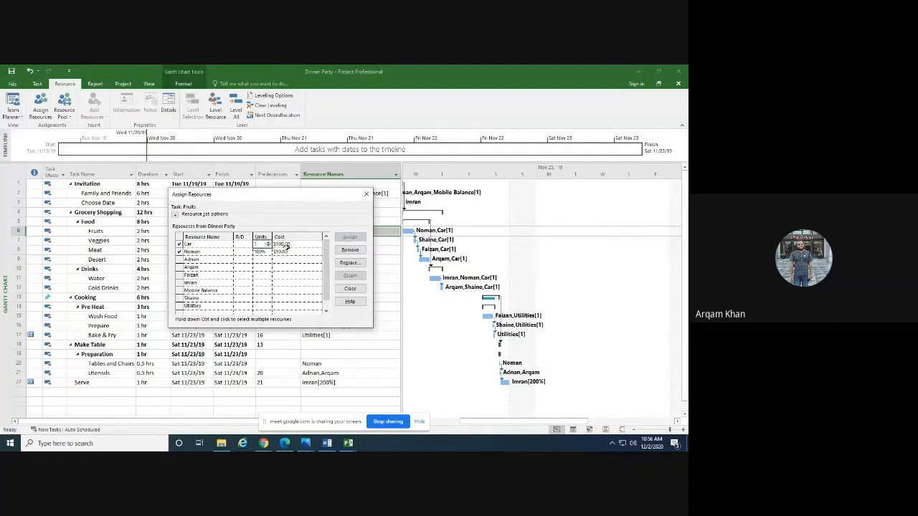
pyautogui.click(261, 253)
pyautogui.click(285, 251)
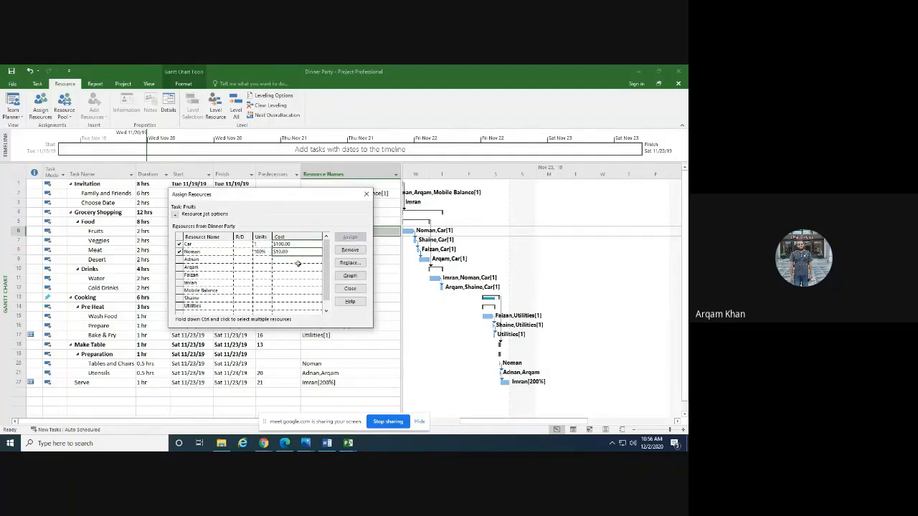
pyautogui.scroll(-2, 318, 272)
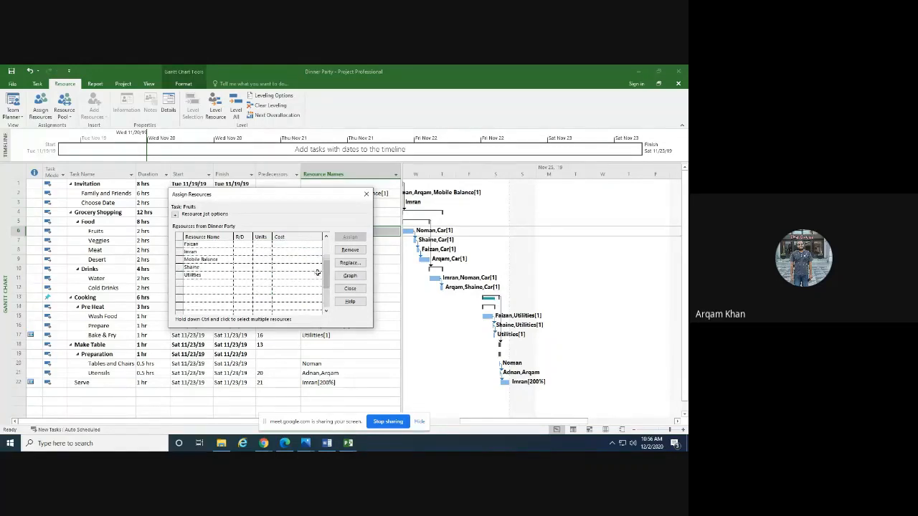
pyautogui.scroll(2, 318, 272)
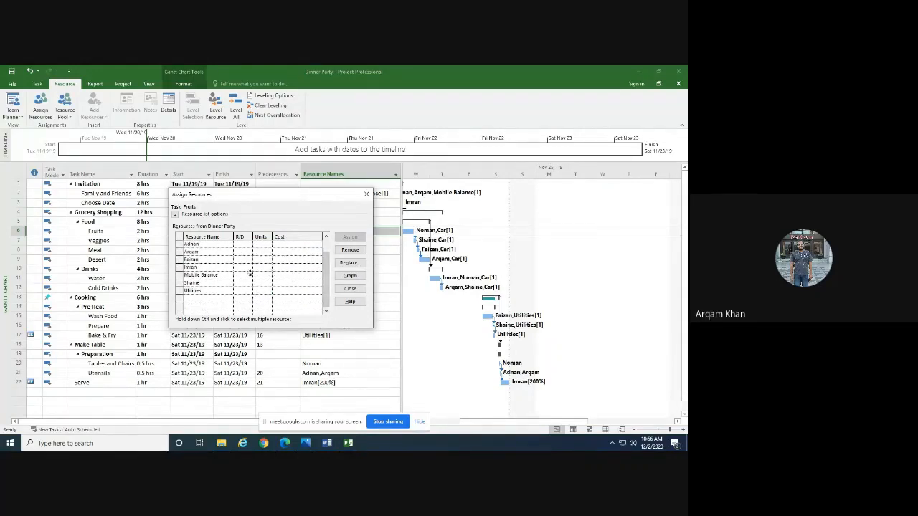
pyautogui.click(350, 288)
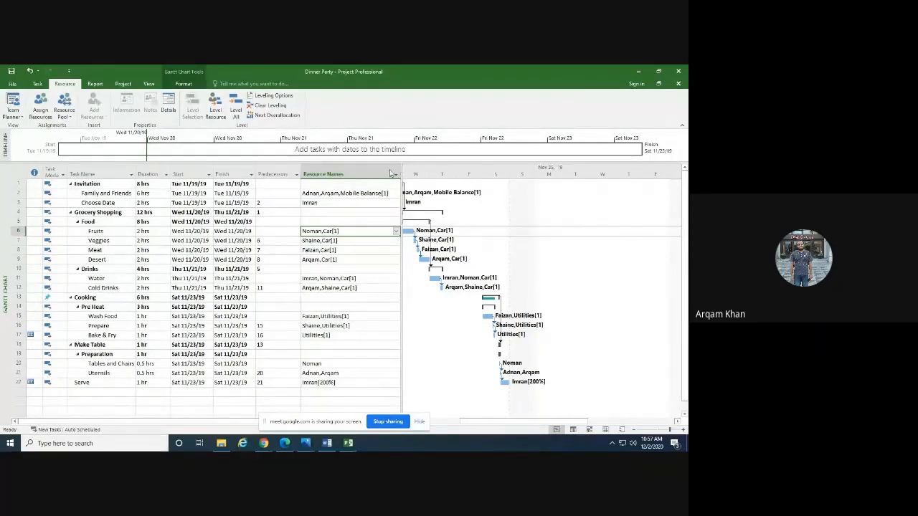
# Point out the Resource Names column and switch to the Google Meet window to read the chat.
pyautogui.click(305, 174)
pyautogui.click(638, 72)
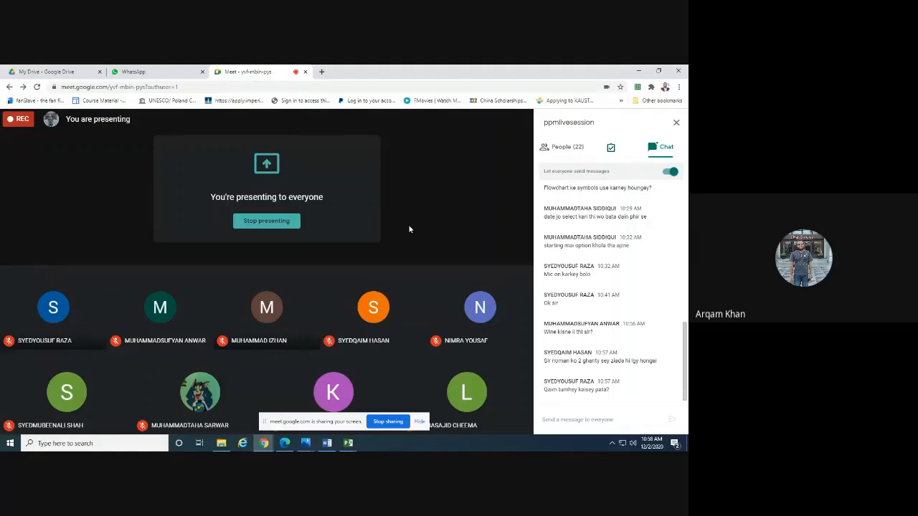
# Switch back to the Dinner Party project and collapse its task table to view the full Gantt chart with resource names.
pyautogui.click(348, 443)
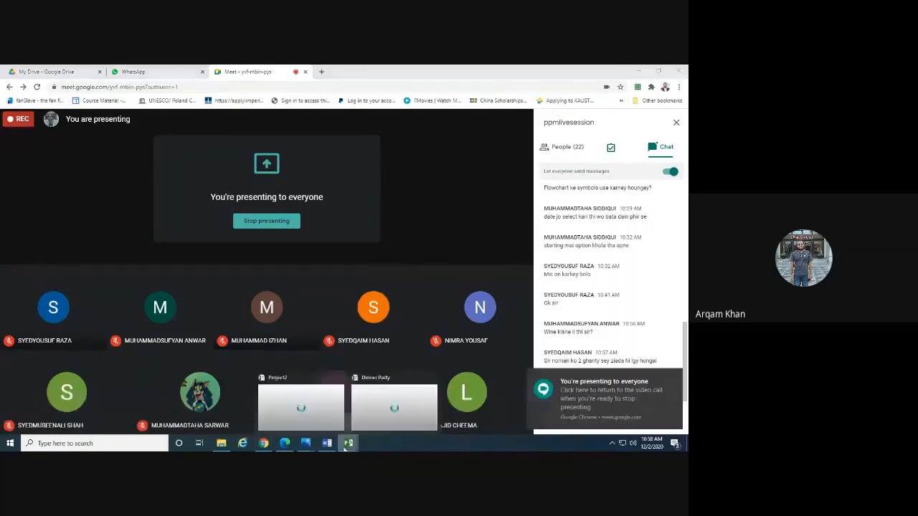
pyautogui.click(374, 405)
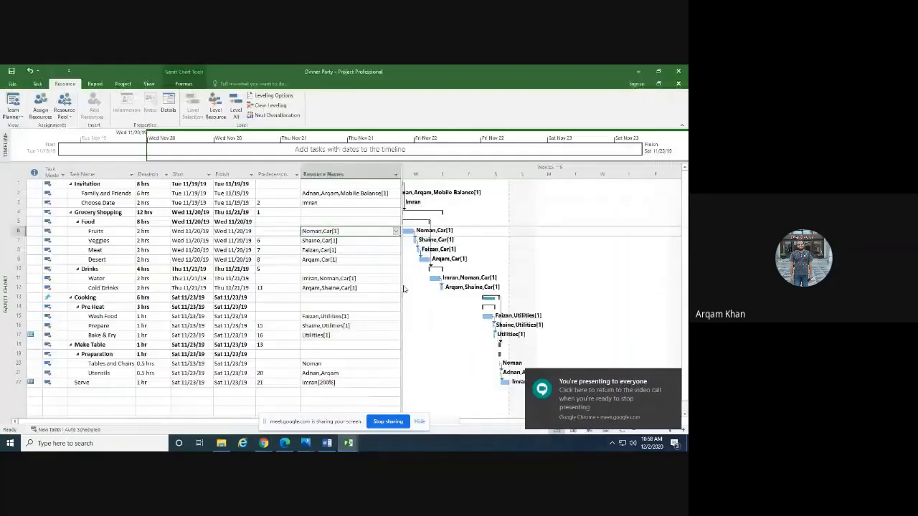
pyautogui.moveTo(326, 287); pyautogui.dragTo(13, 286)
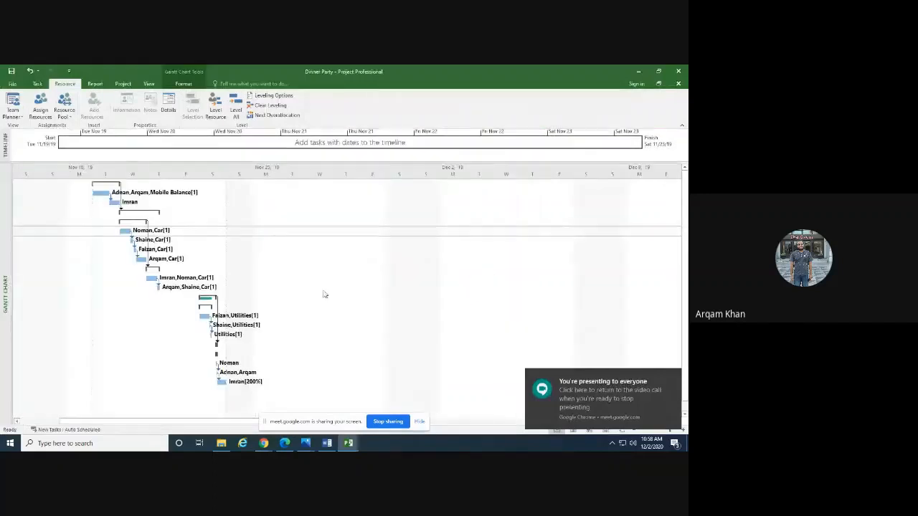
pyautogui.scroll(-2, 323, 290)
pyautogui.rightClick(327, 287)
pyautogui.scroll(2, 212, 233)
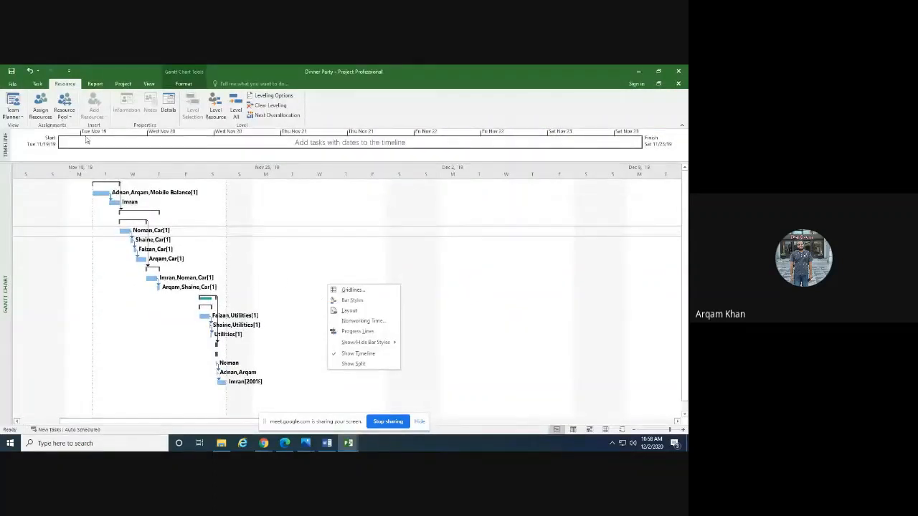
# Examine the In Progress and Costs report options and the Visual Reports templates for the Dinner Party project, and close the dialog.
pyautogui.click(94, 83)
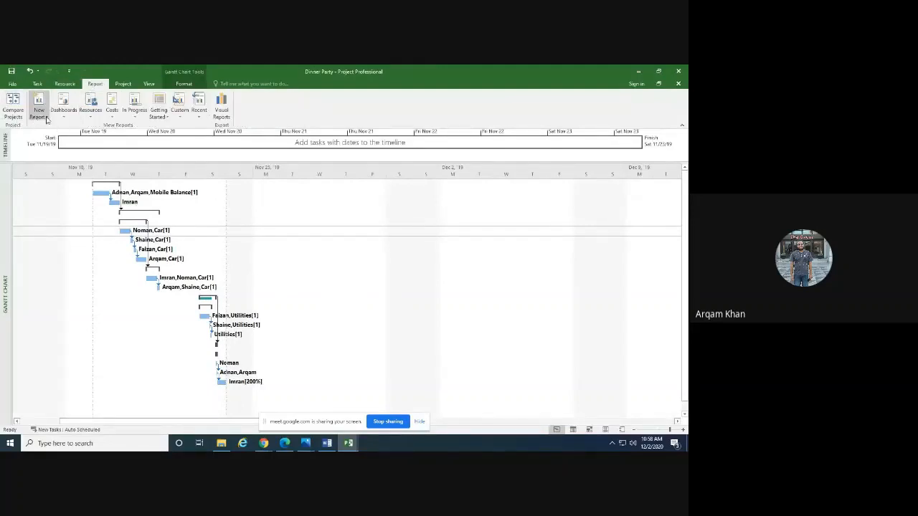
pyautogui.click(134, 121)
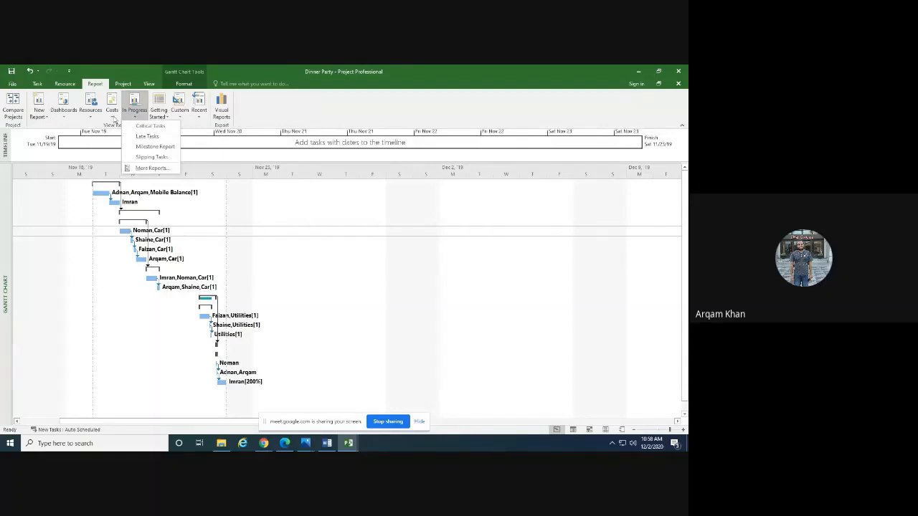
pyautogui.click(114, 119)
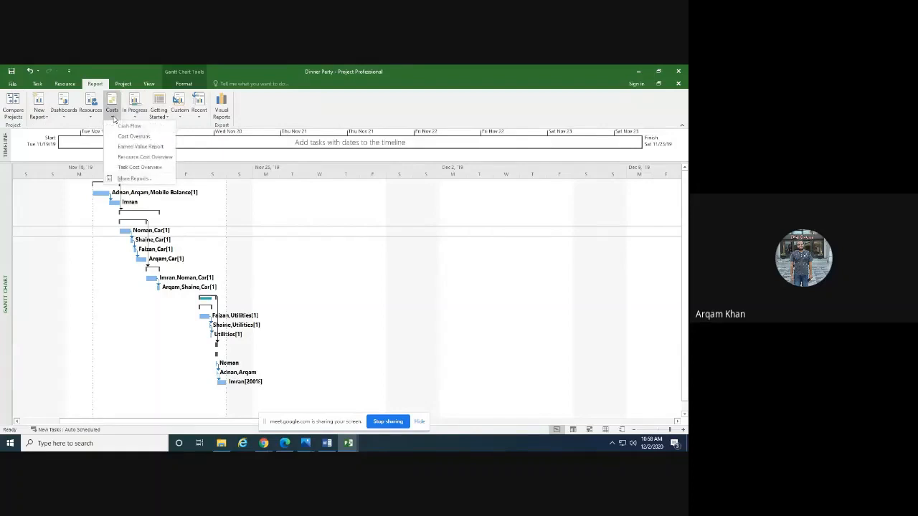
pyautogui.click(222, 107)
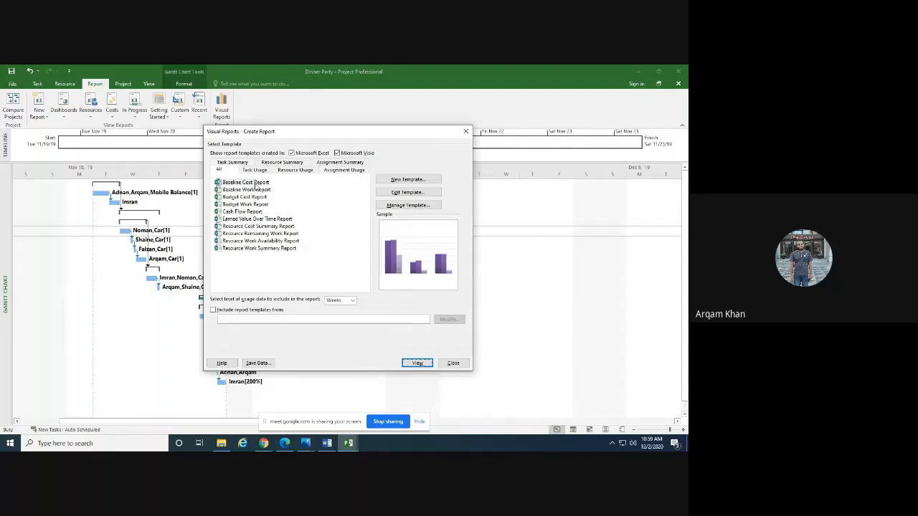
pyautogui.click(454, 364)
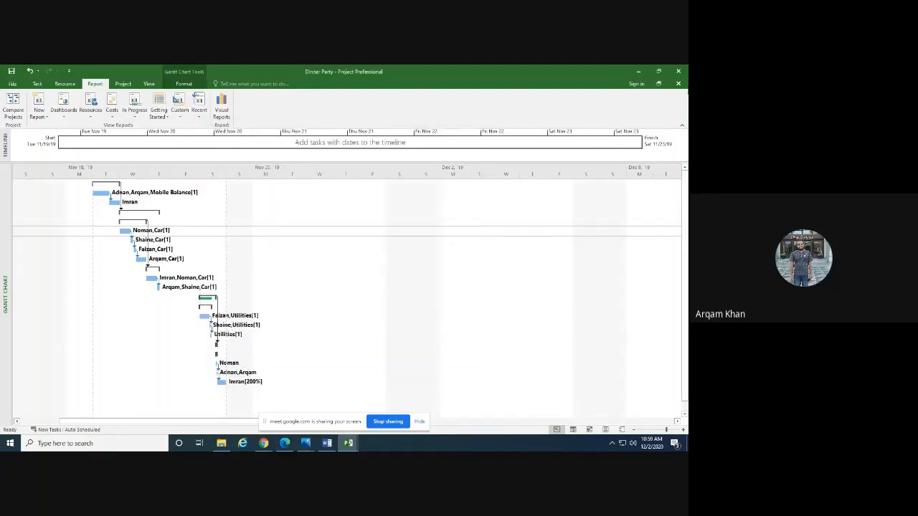
# Close the Dinner Party project and return to the final year project schedule in Project2.
pyautogui.click(678, 83)
pyautogui.click(347, 281)
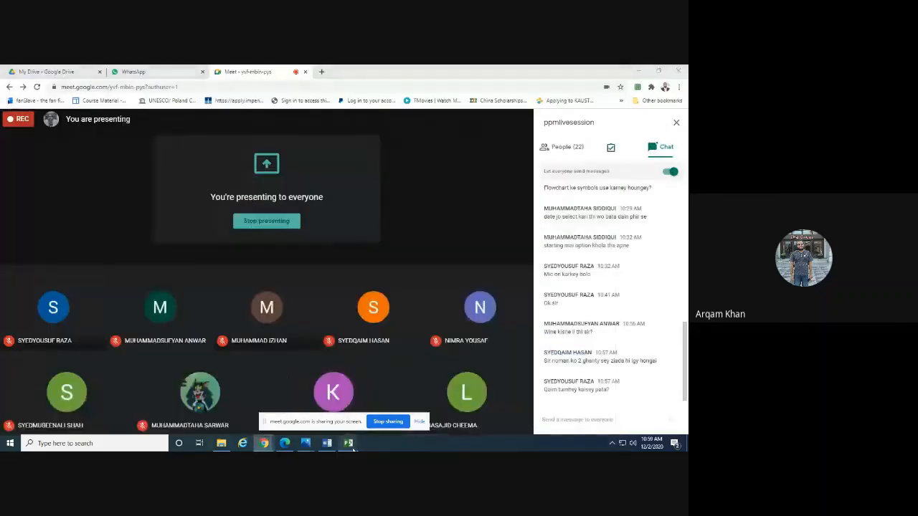
pyautogui.click(348, 444)
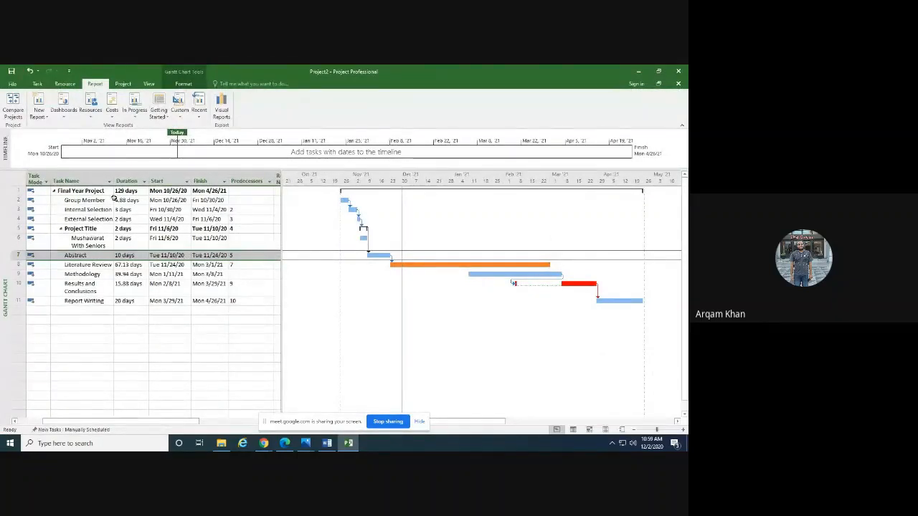
# Set a baseline for the entire final year project using the Baseline option.
pyautogui.click(12, 84)
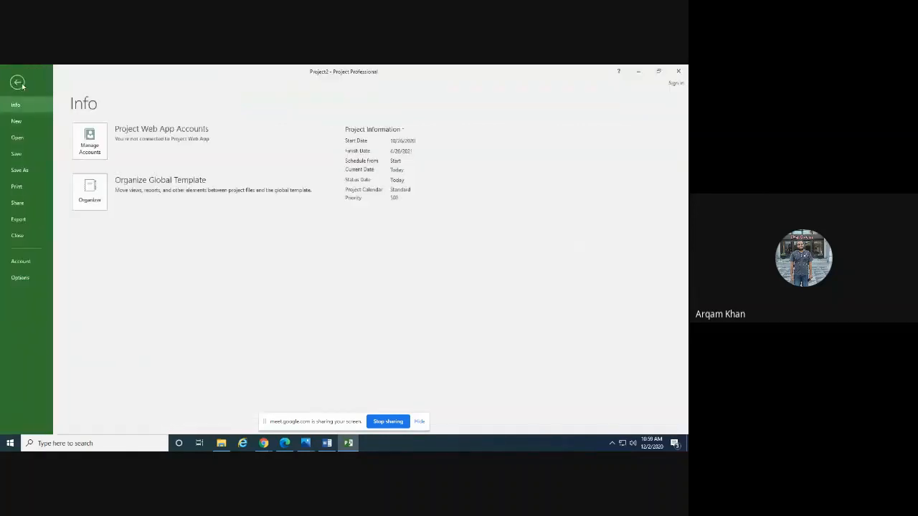
pyautogui.click(18, 83)
pyautogui.scroll(-1, 92, 84)
pyautogui.scroll(1, 92, 84)
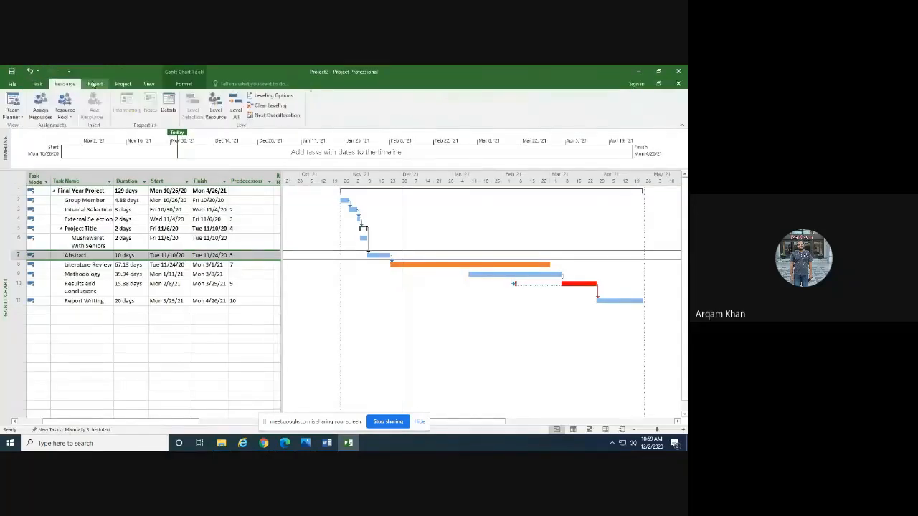
pyautogui.scroll(-2, 91, 84)
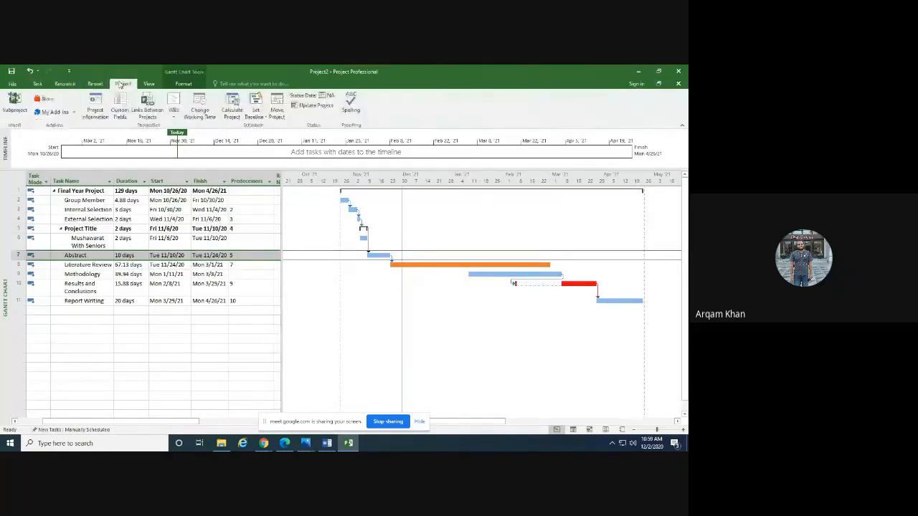
pyautogui.click(262, 116)
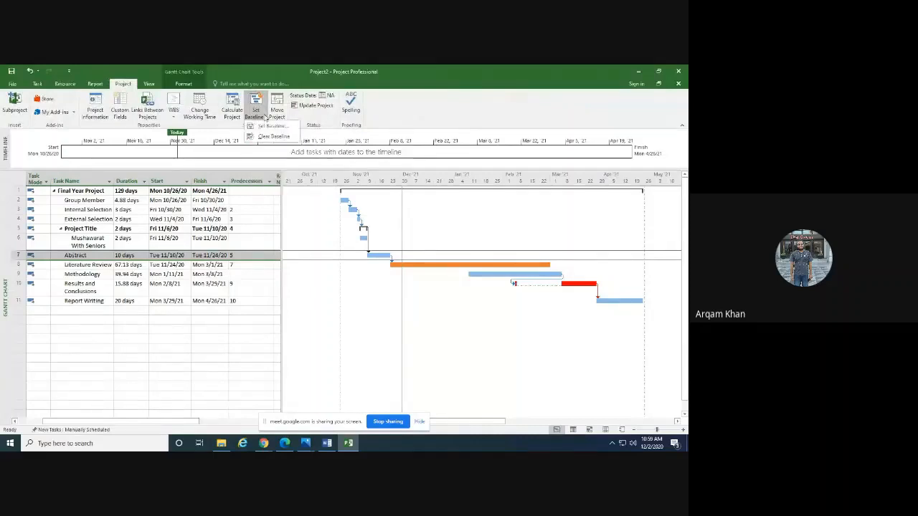
pyautogui.click(271, 126)
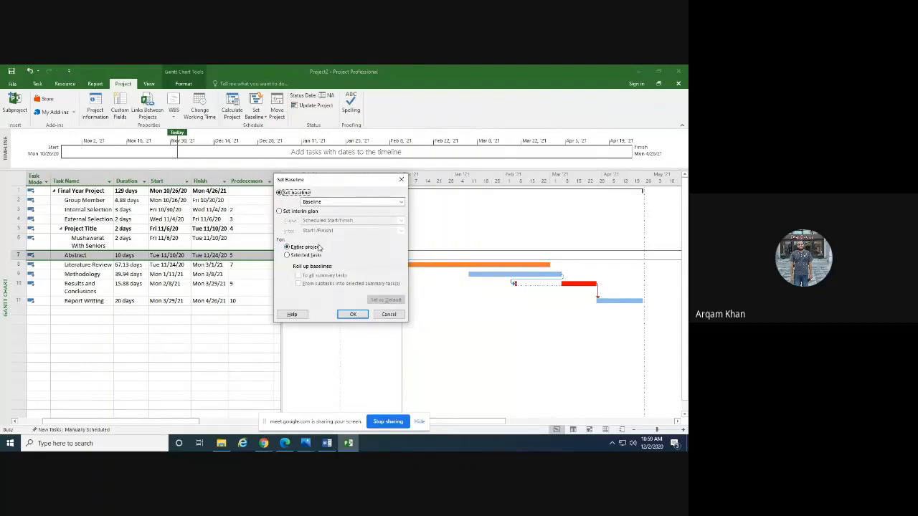
pyautogui.click(350, 314)
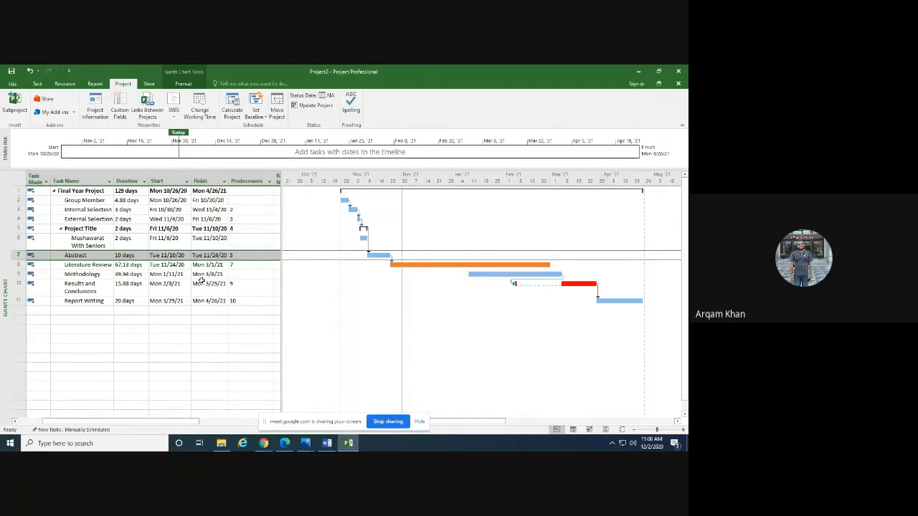
# Widen the task table and restore it to end at the Predecessors column, and return to the Google Meet window.
pyautogui.moveTo(282, 297); pyautogui.dragTo(368, 299)
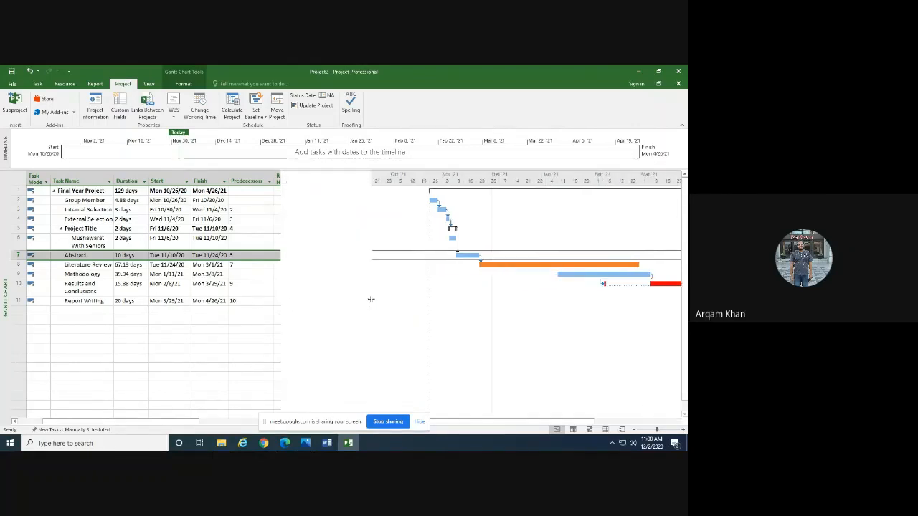
pyautogui.moveTo(298, 292); pyautogui.dragTo(281, 296)
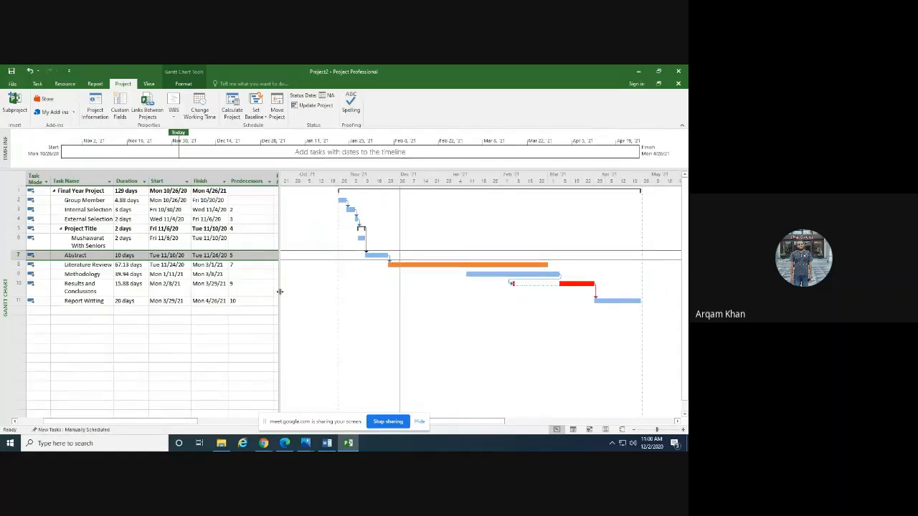
pyautogui.click(637, 72)
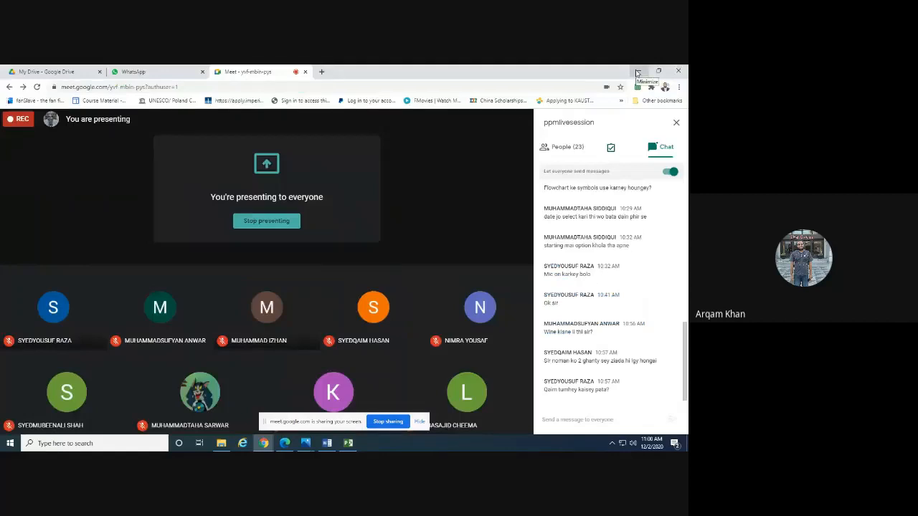